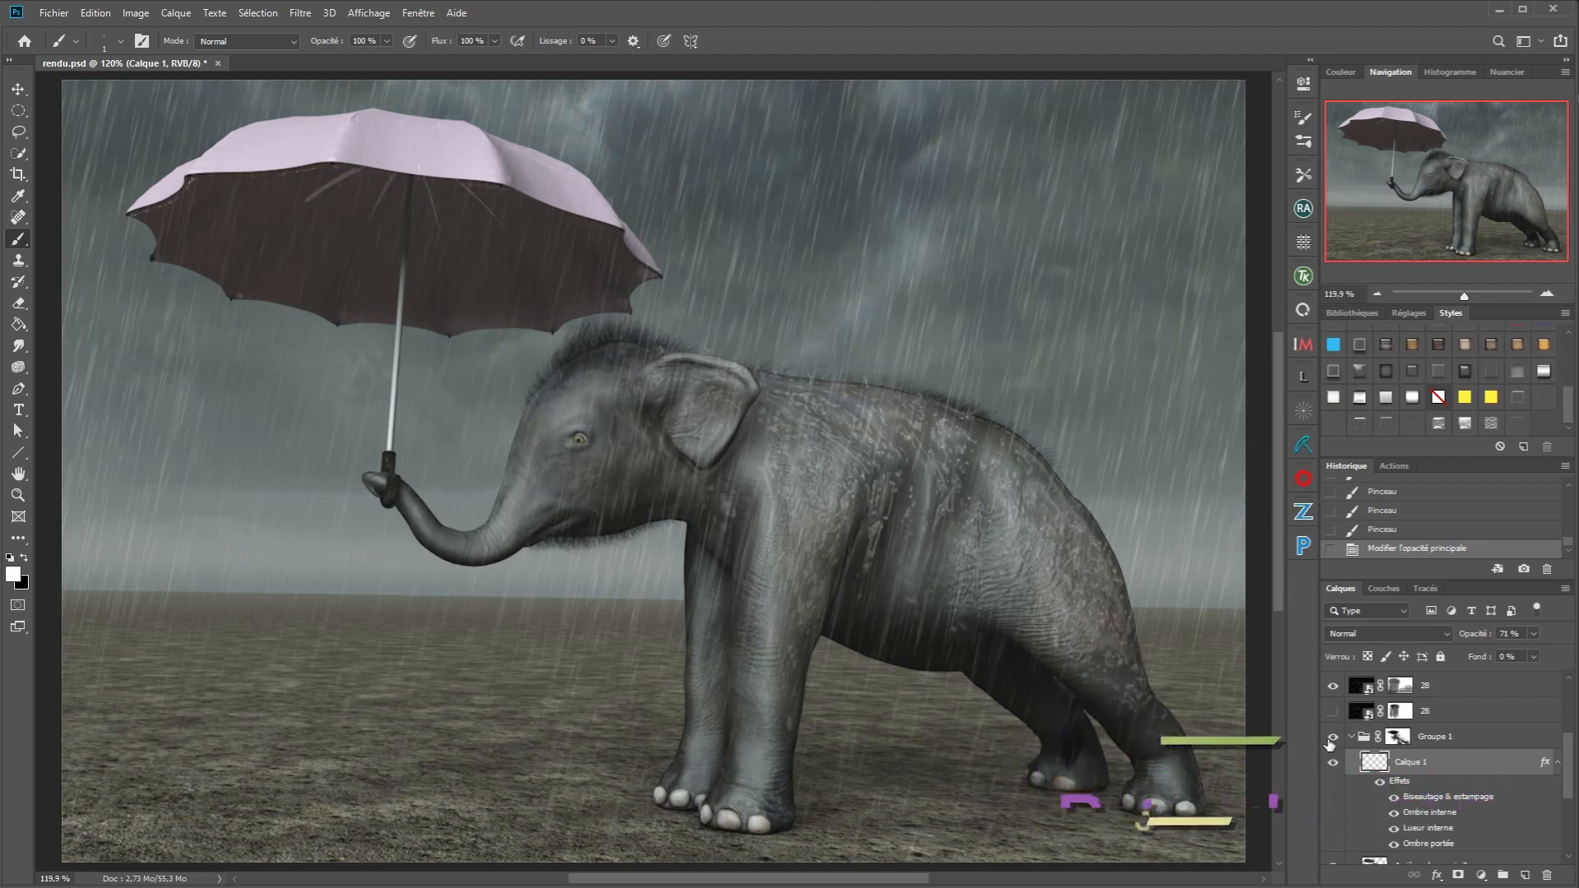
Inspect the fusion mask of the Arrière-plan copie layer on its own and compare the image with that layer isolated.
click(1330, 739)
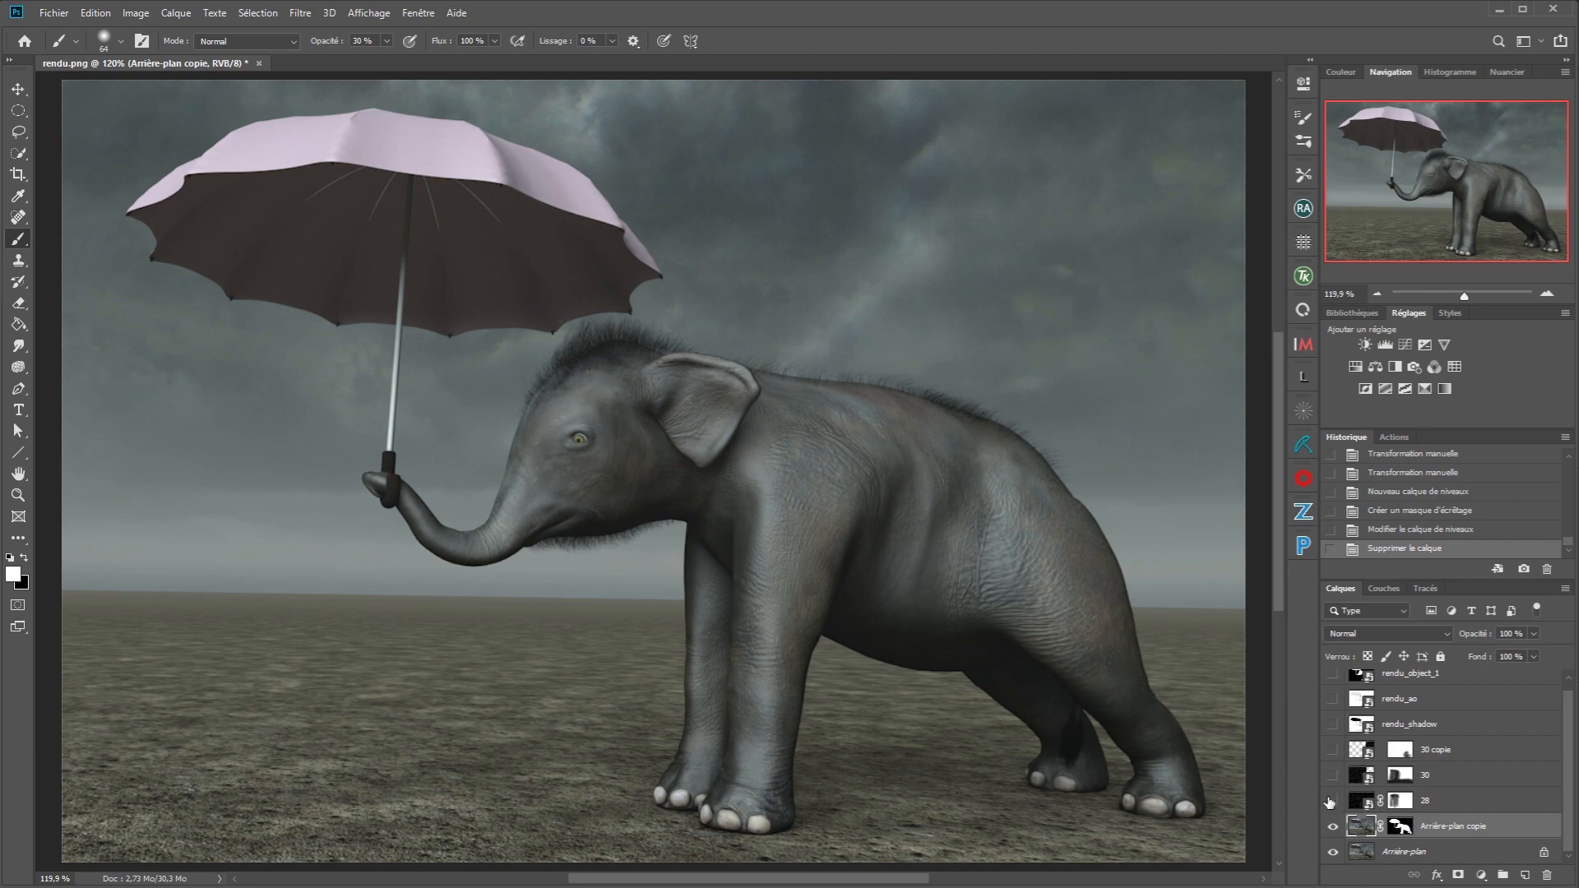
alt+click(1403, 826)
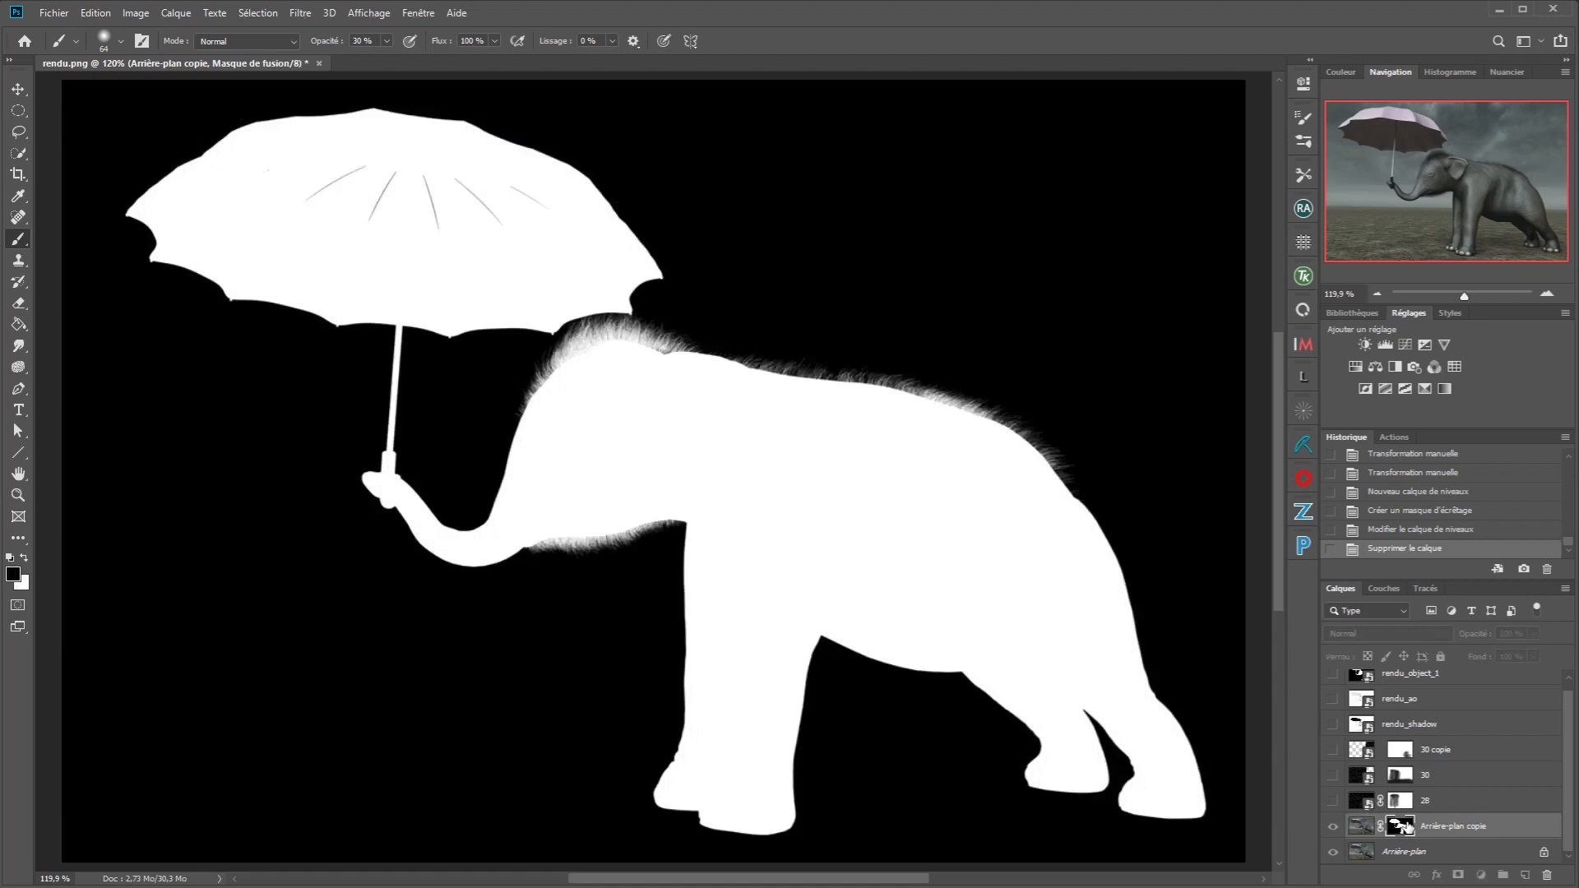
alt+click(1407, 827)
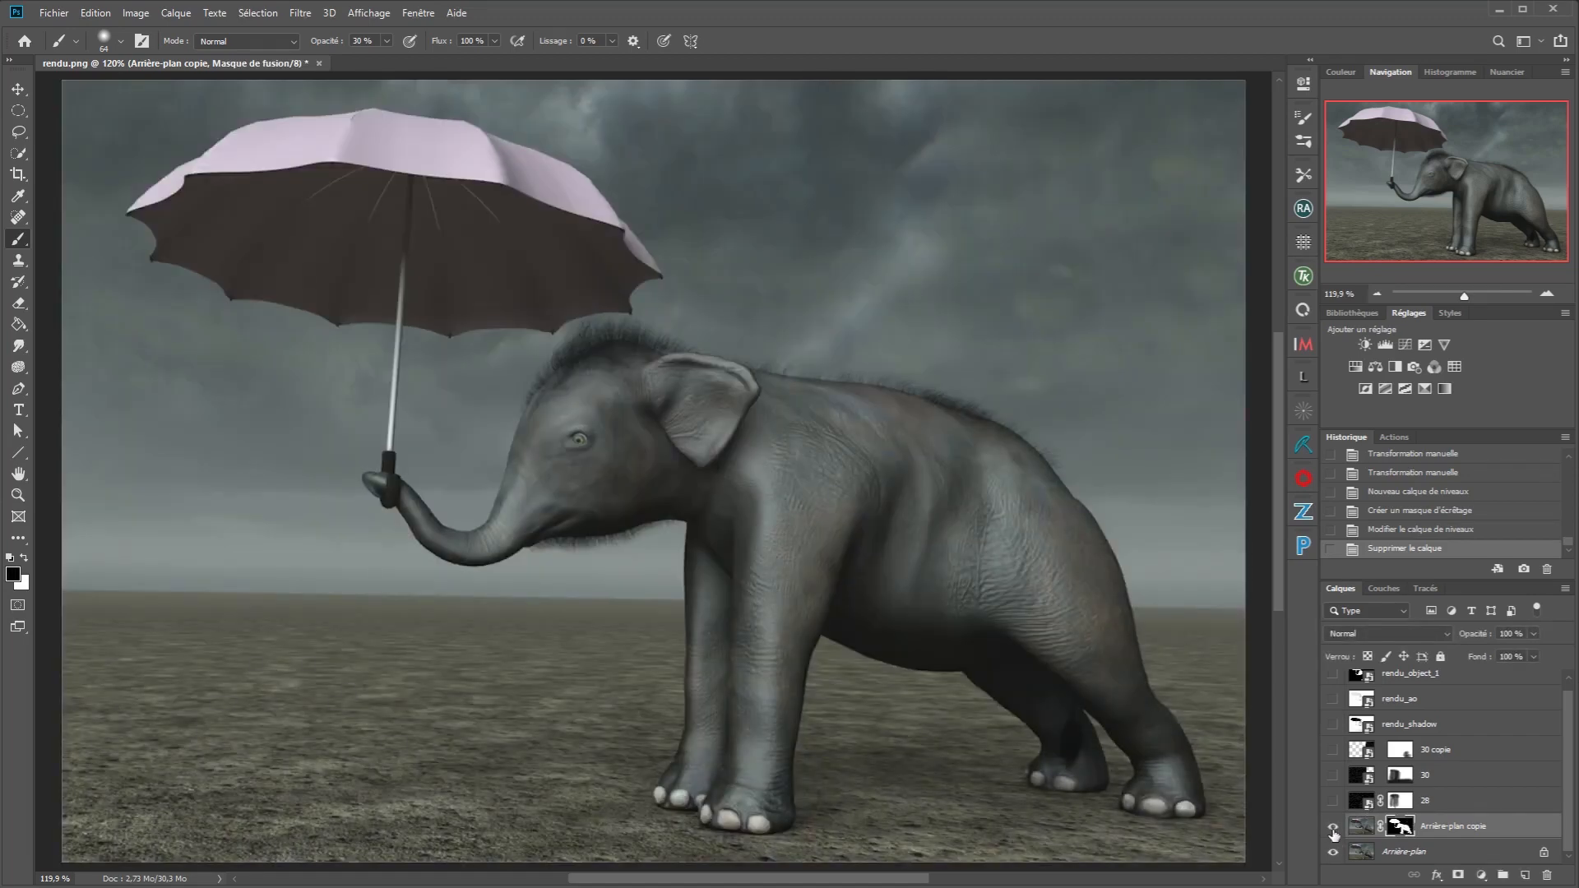
alt+click(1332, 829)
alt+click(1333, 829)
Preview the existing rain layers 28, 30 and 30 copie over the elephant, ending with all three hidden.
click(1332, 802)
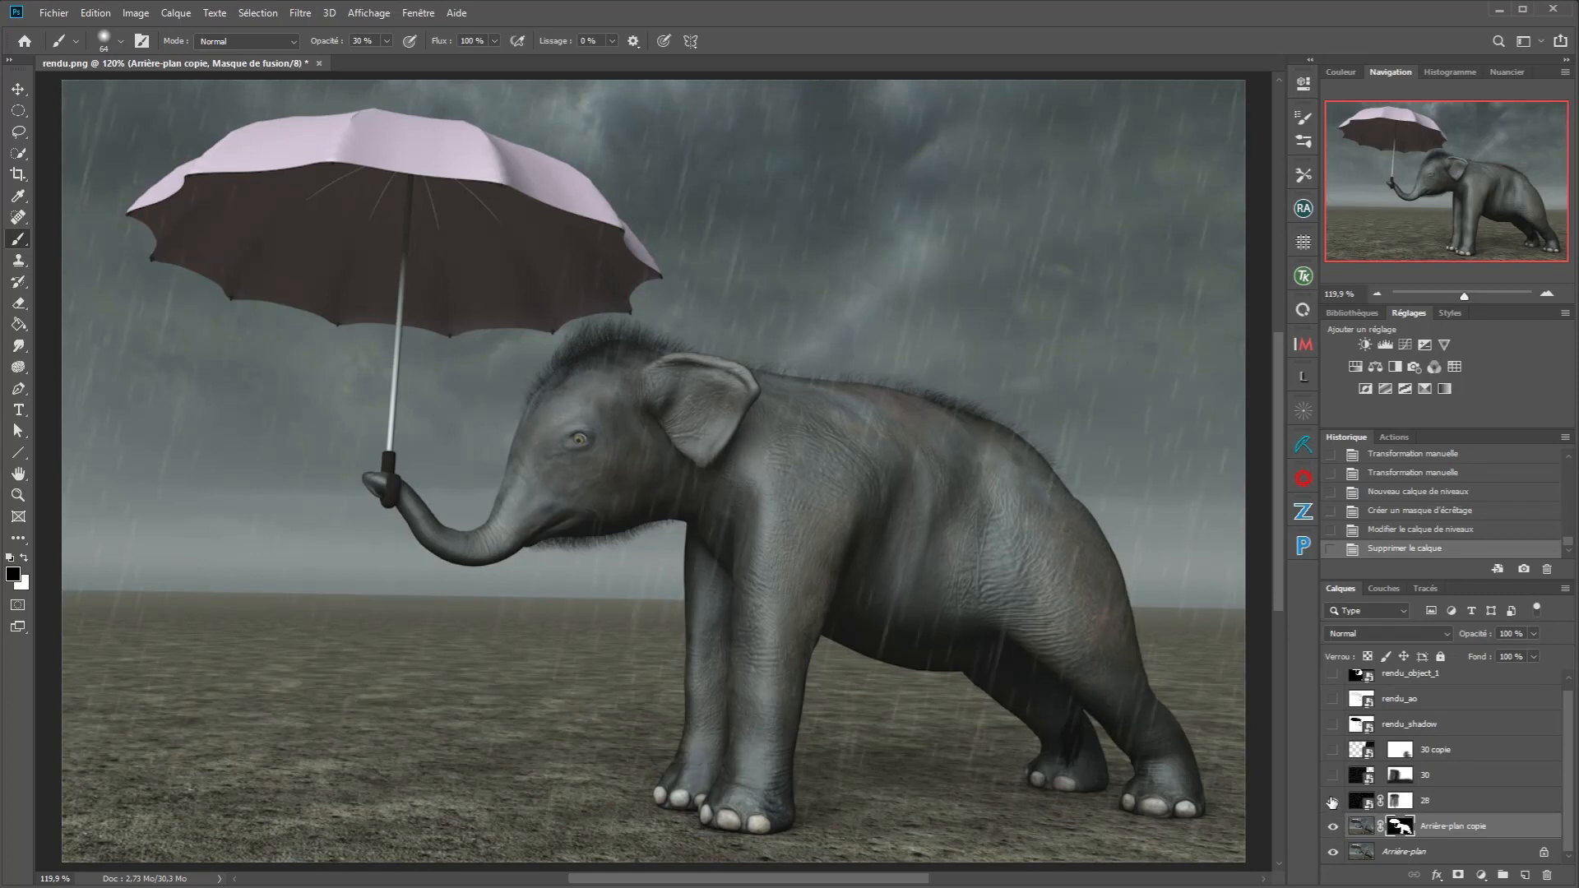
click(1333, 775)
click(1332, 751)
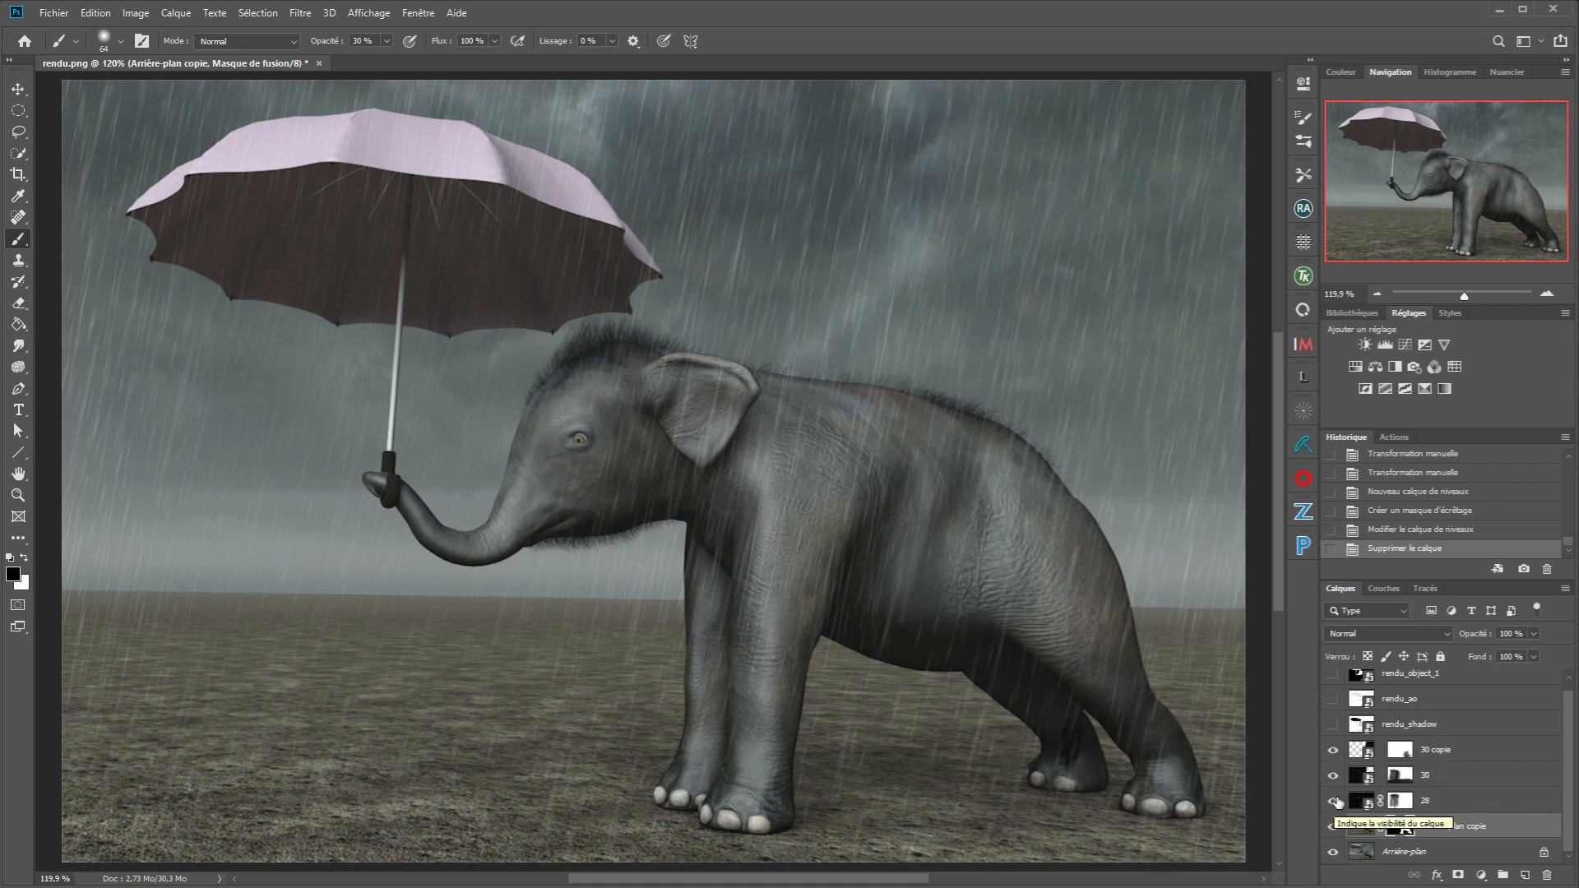
click(1488, 801)
click(1333, 776)
click(1332, 752)
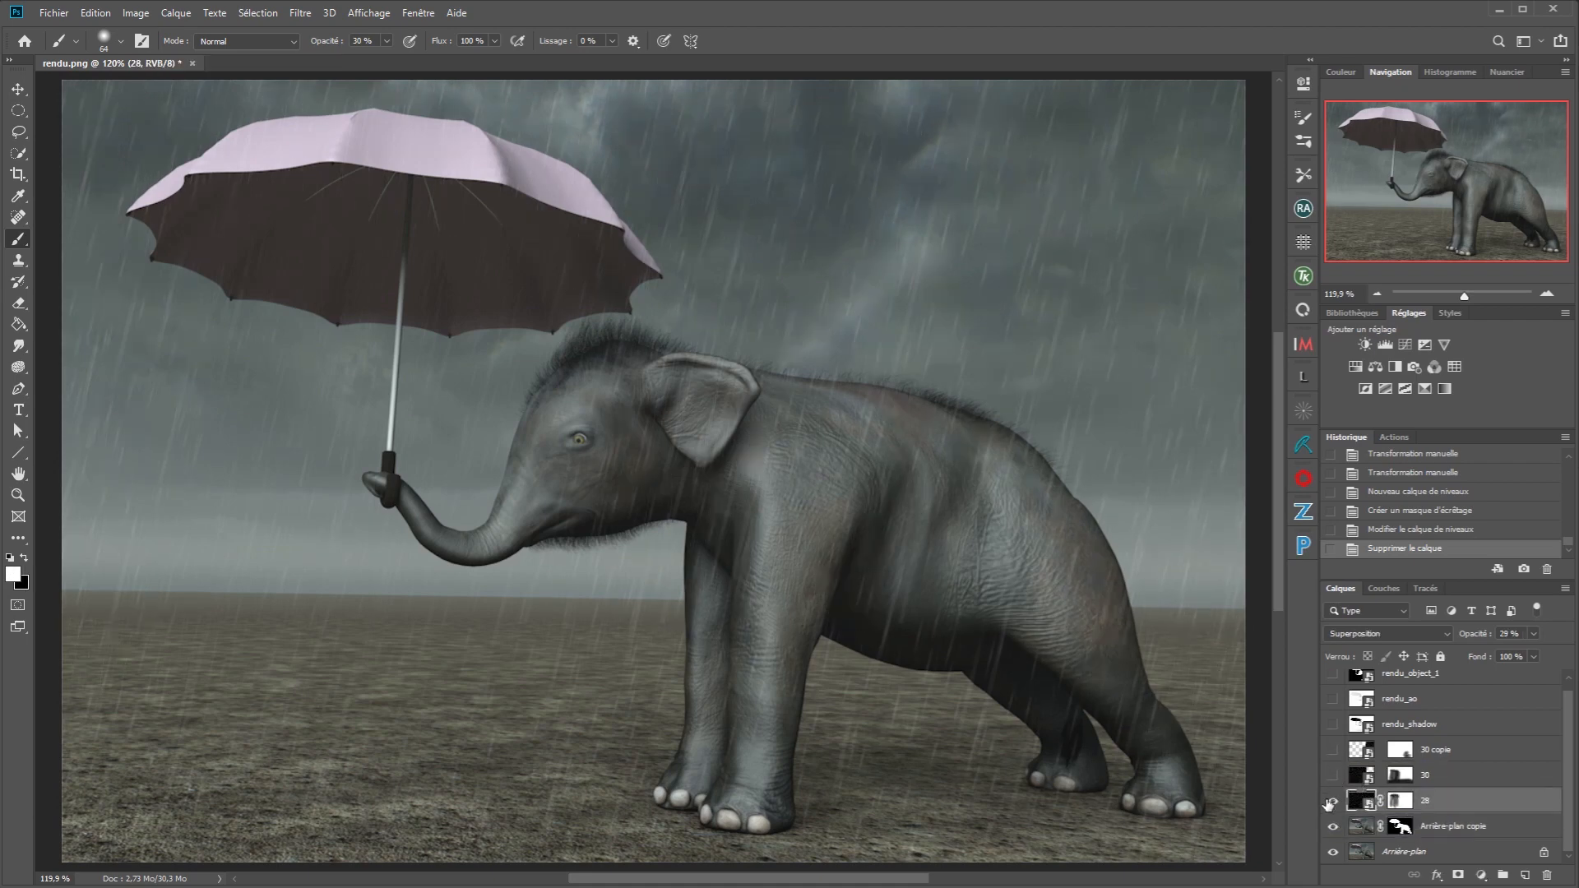
click(1332, 802)
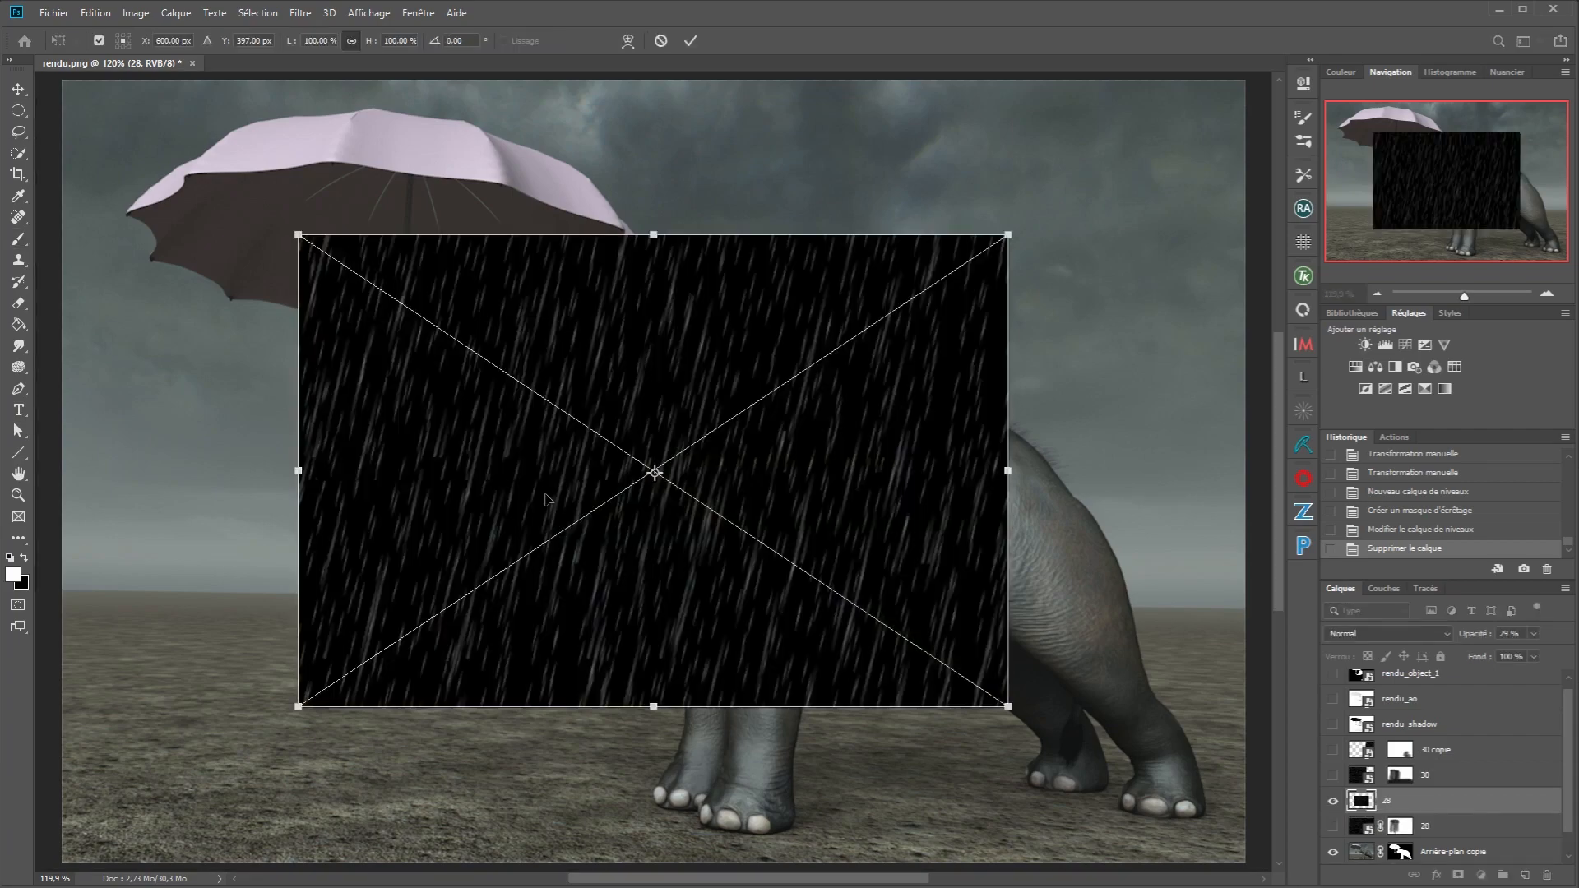
Align the placed rain overlay 28 with the canvas's upper-left corner and stretch it to cover the whole image, about 166.67 % by 165.42 %.
drag(545, 498, 312, 362)
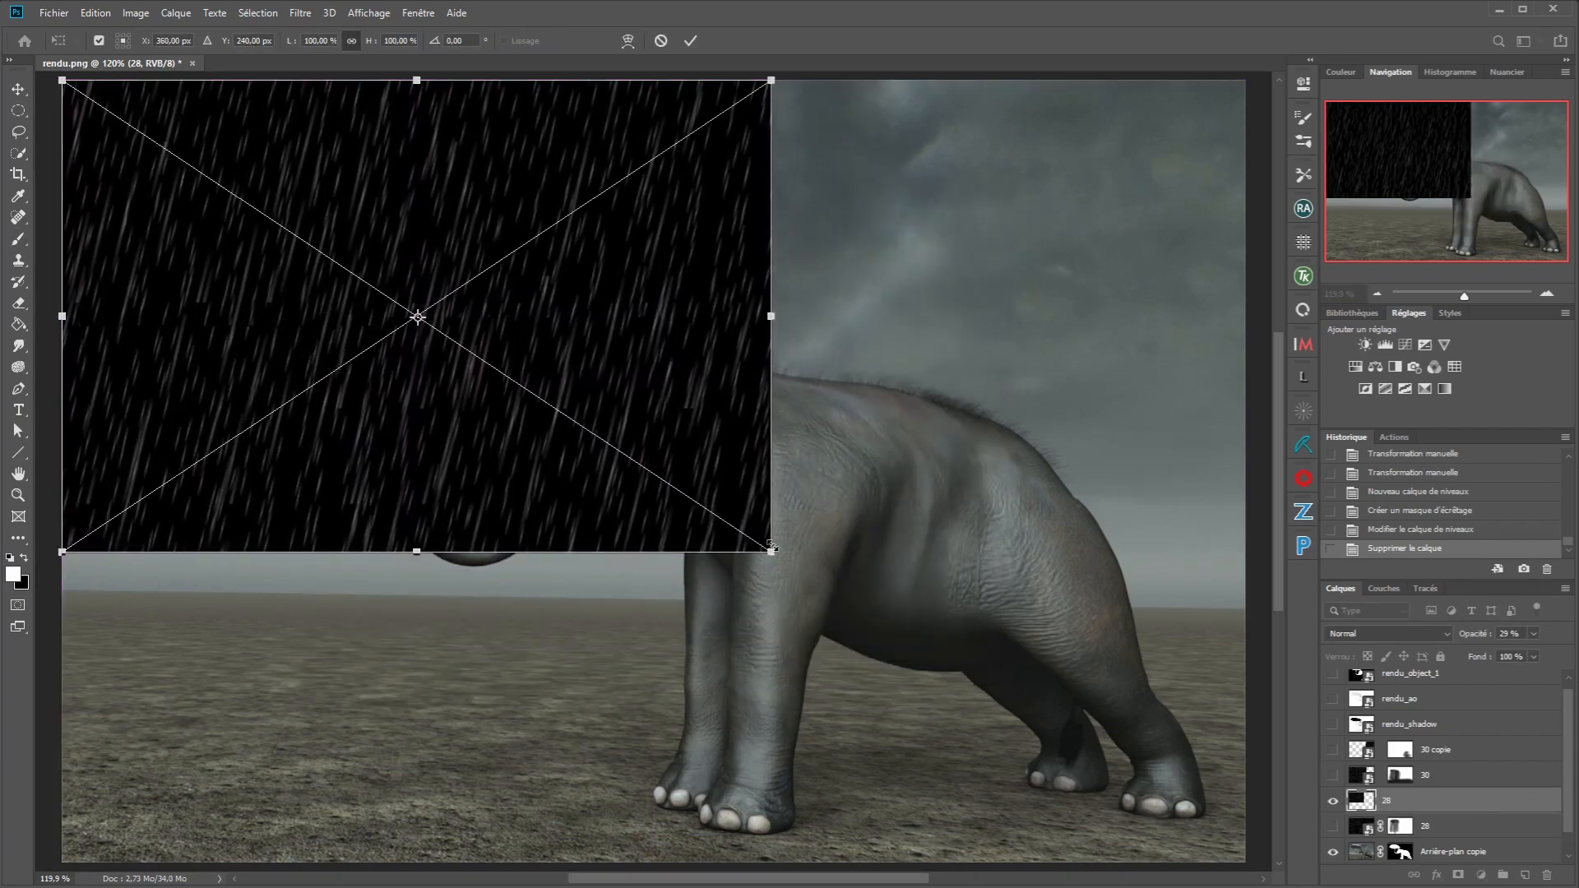
drag(771, 548, 1248, 864)
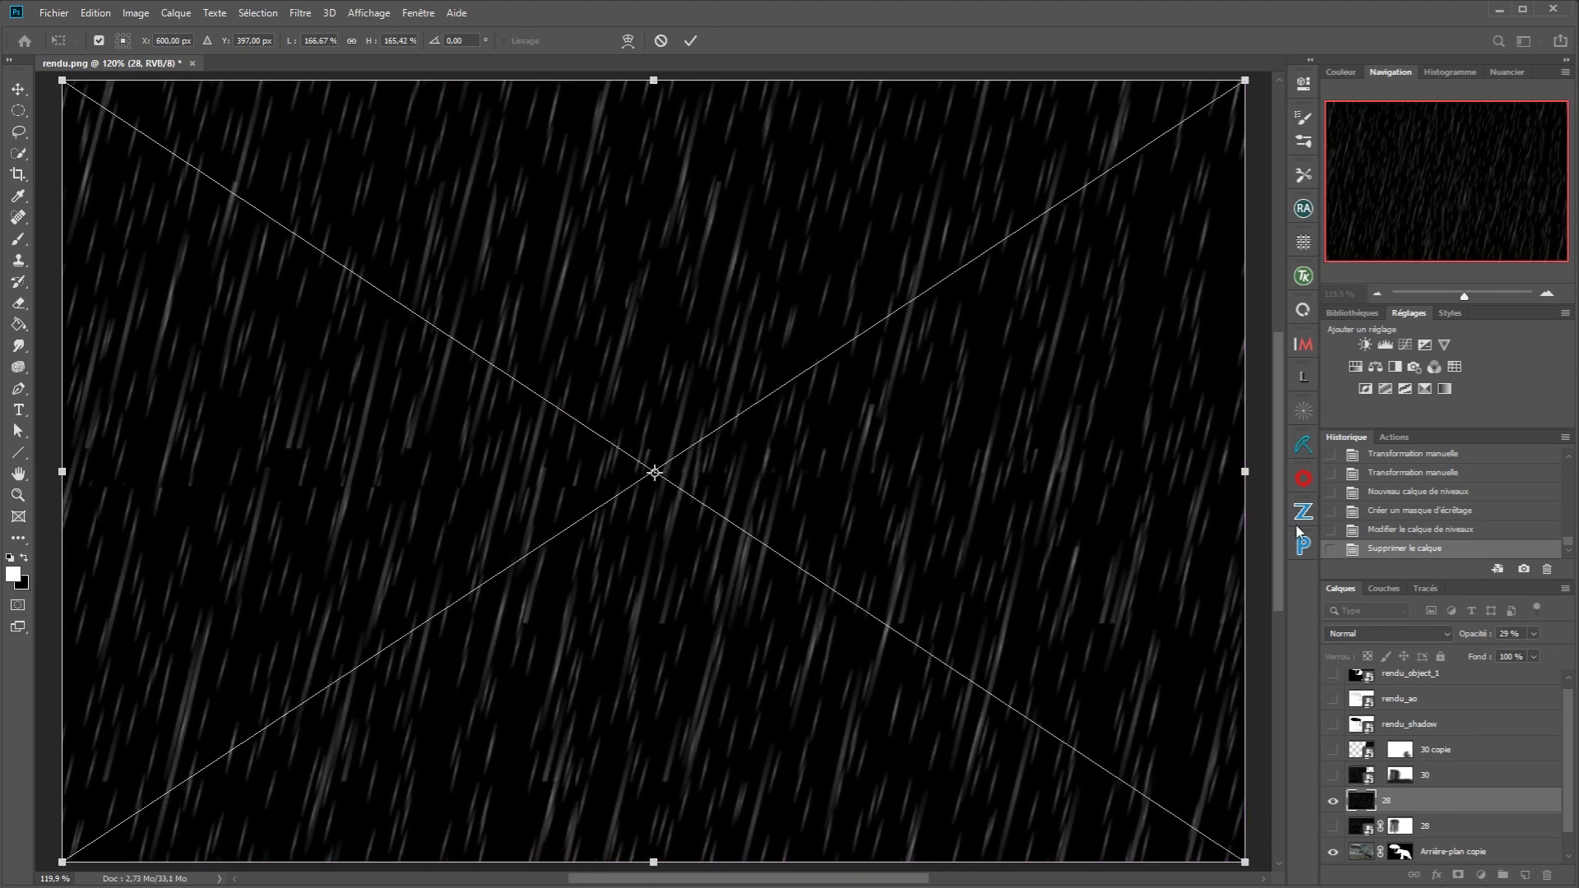
key(Return)
Set the new rain layer 28 to Superposition blending and its opacity to 42 %, checking against the old layer 30.
click(1389, 634)
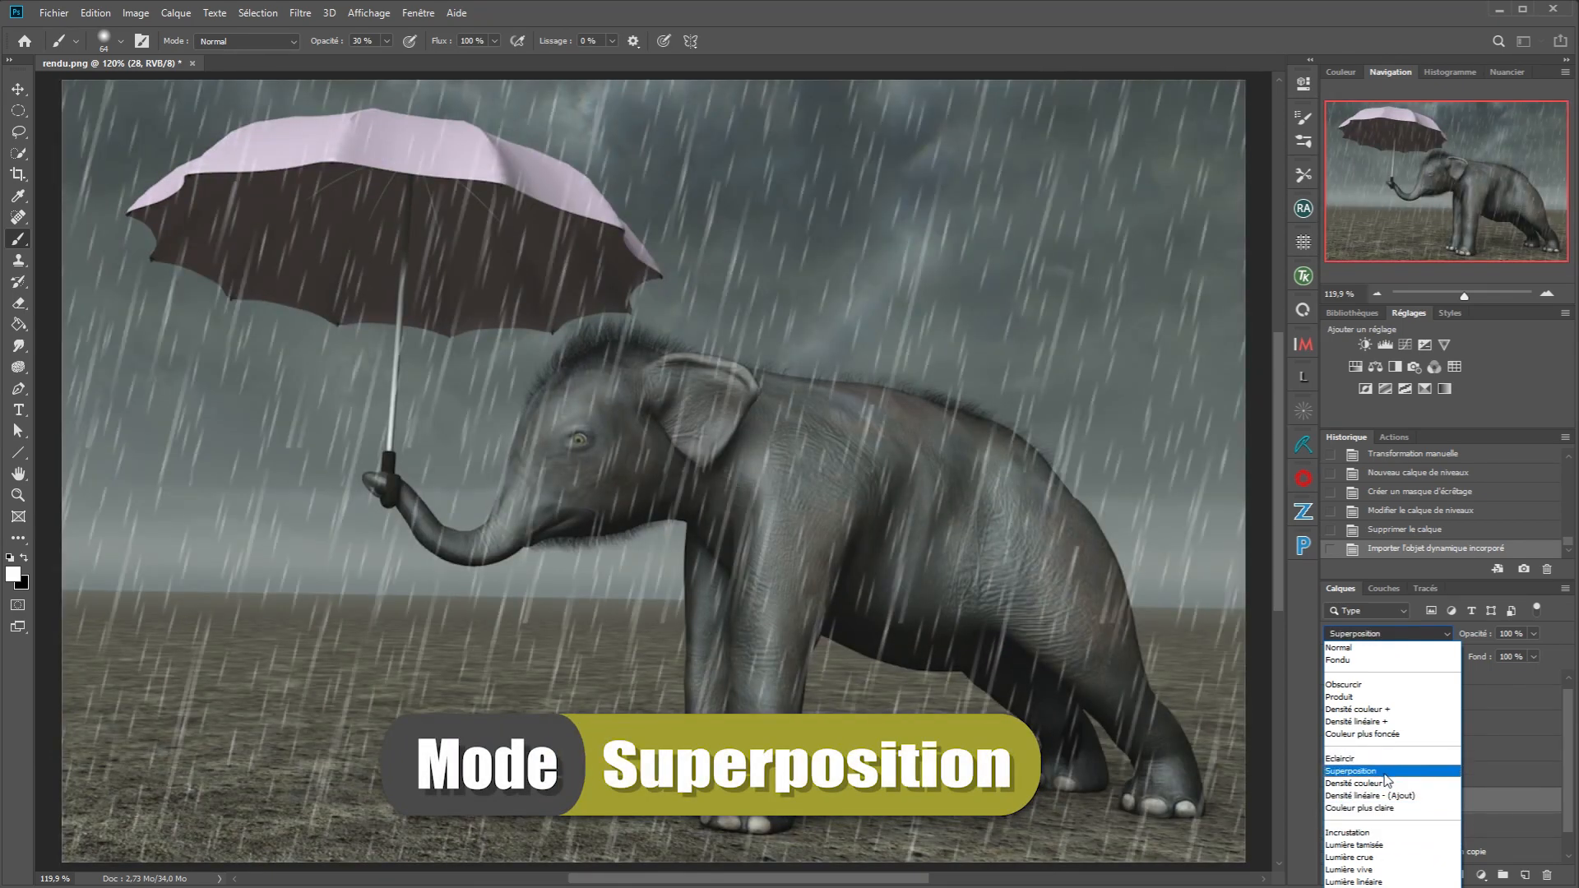
click(1385, 774)
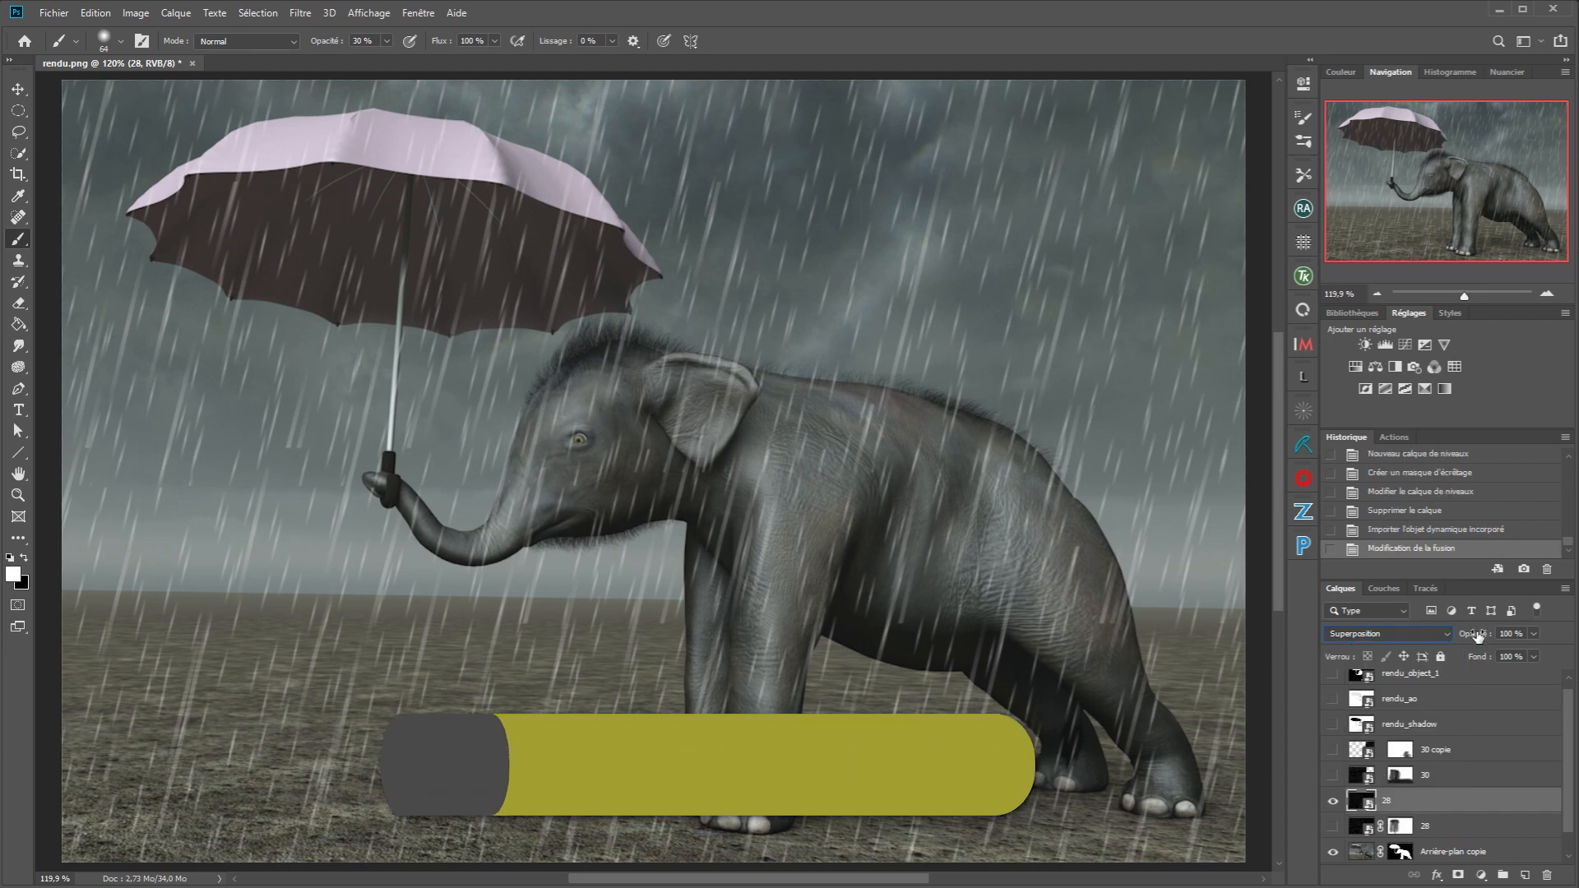
mouse_move(1477, 635)
mouse_down()
mouse_move(1381, 652)
mouse_move(1410, 653)
mouse_up()
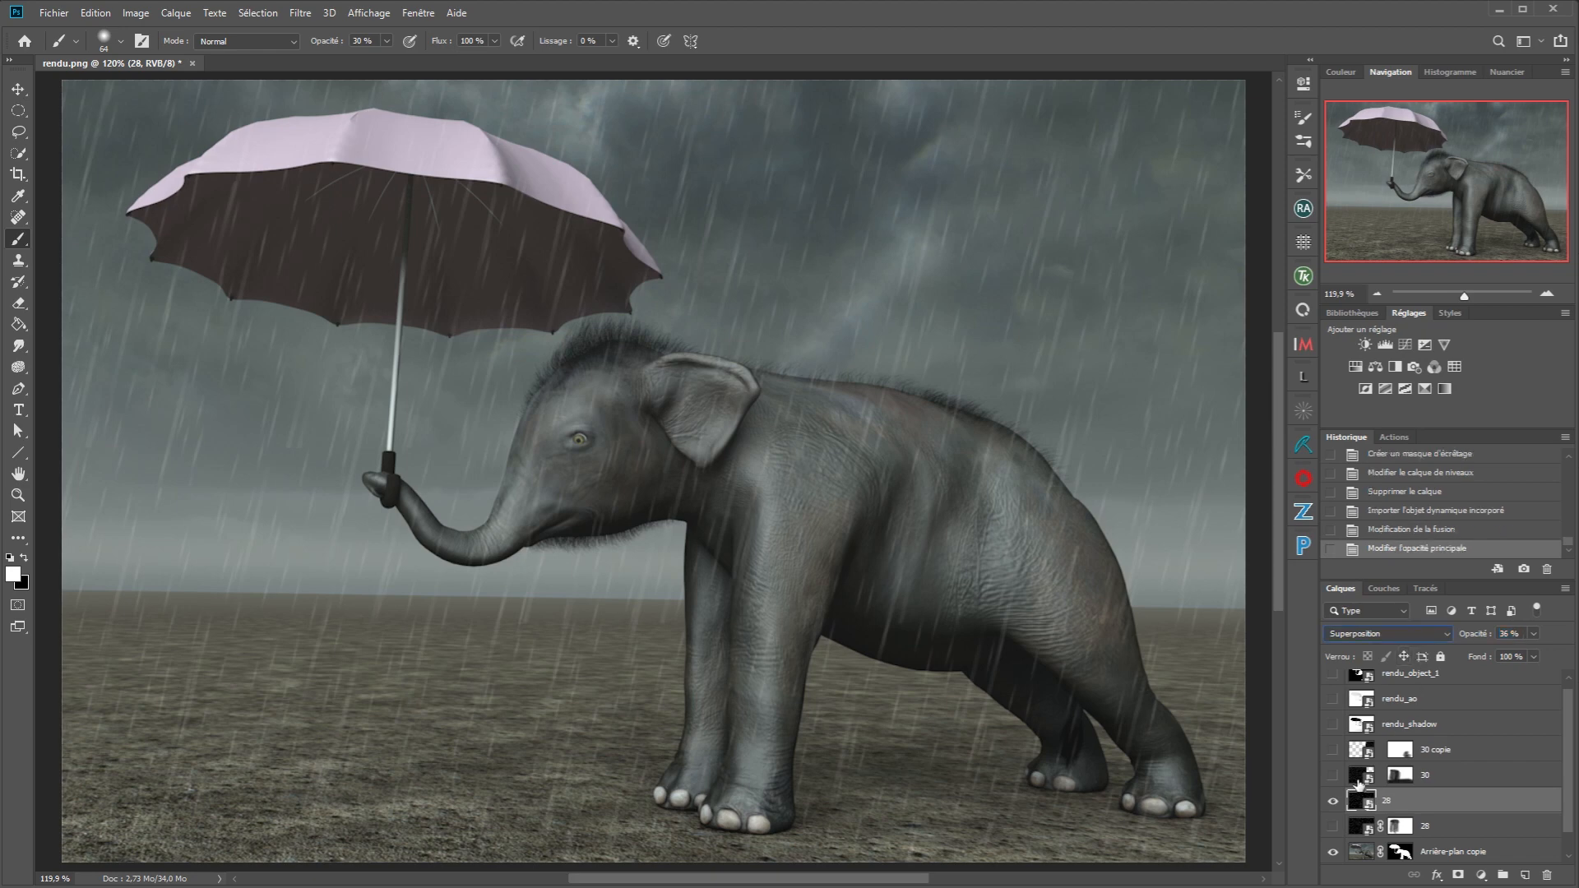
click(1429, 781)
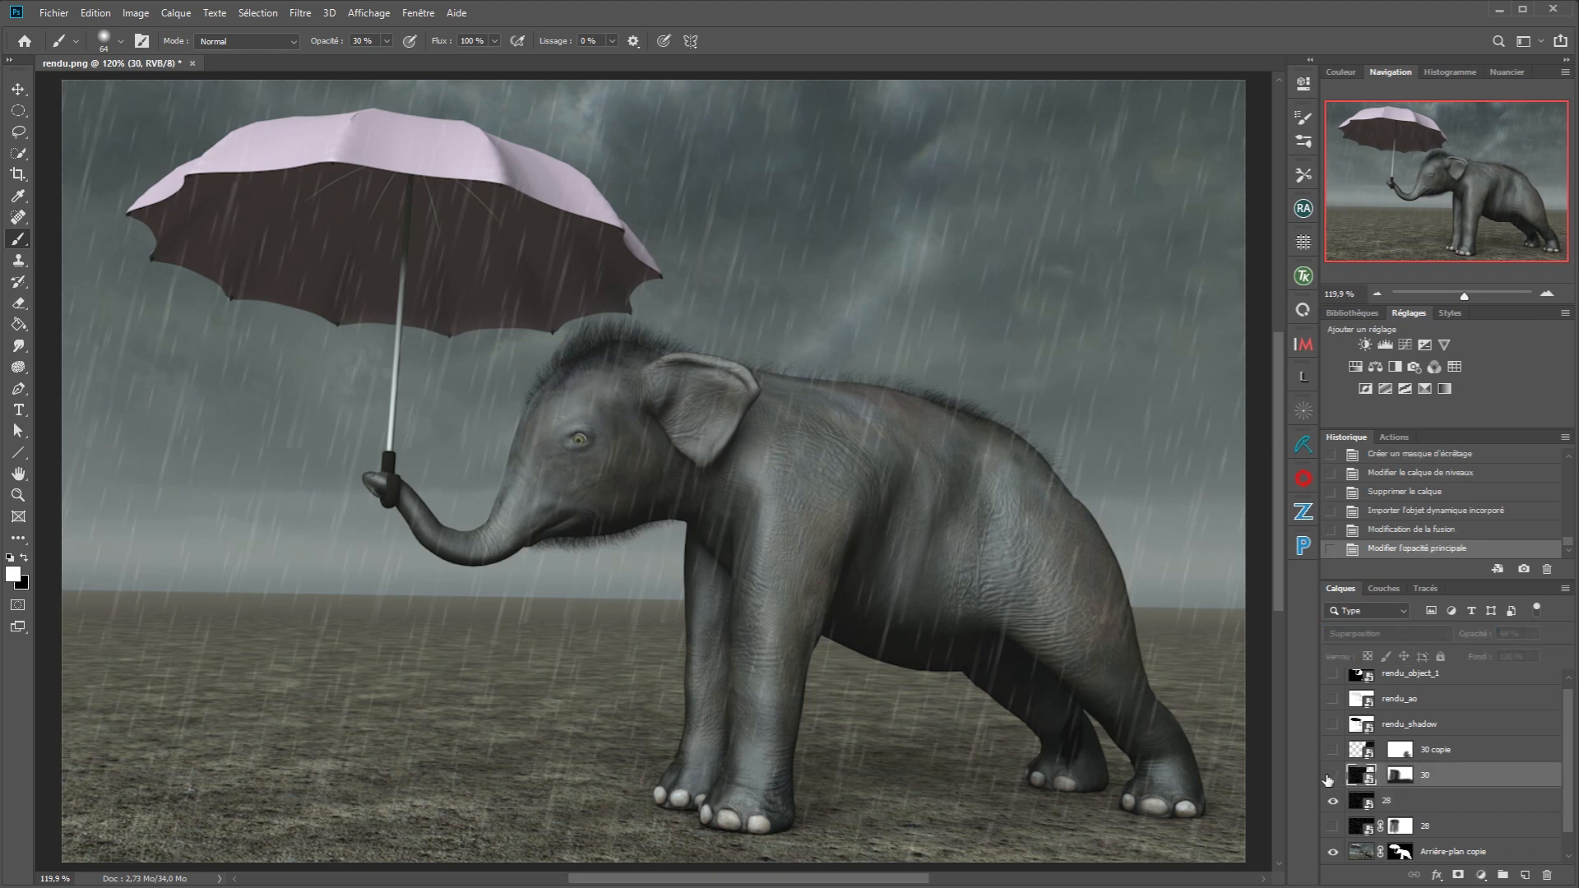
click(1333, 775)
click(1331, 775)
click(1413, 803)
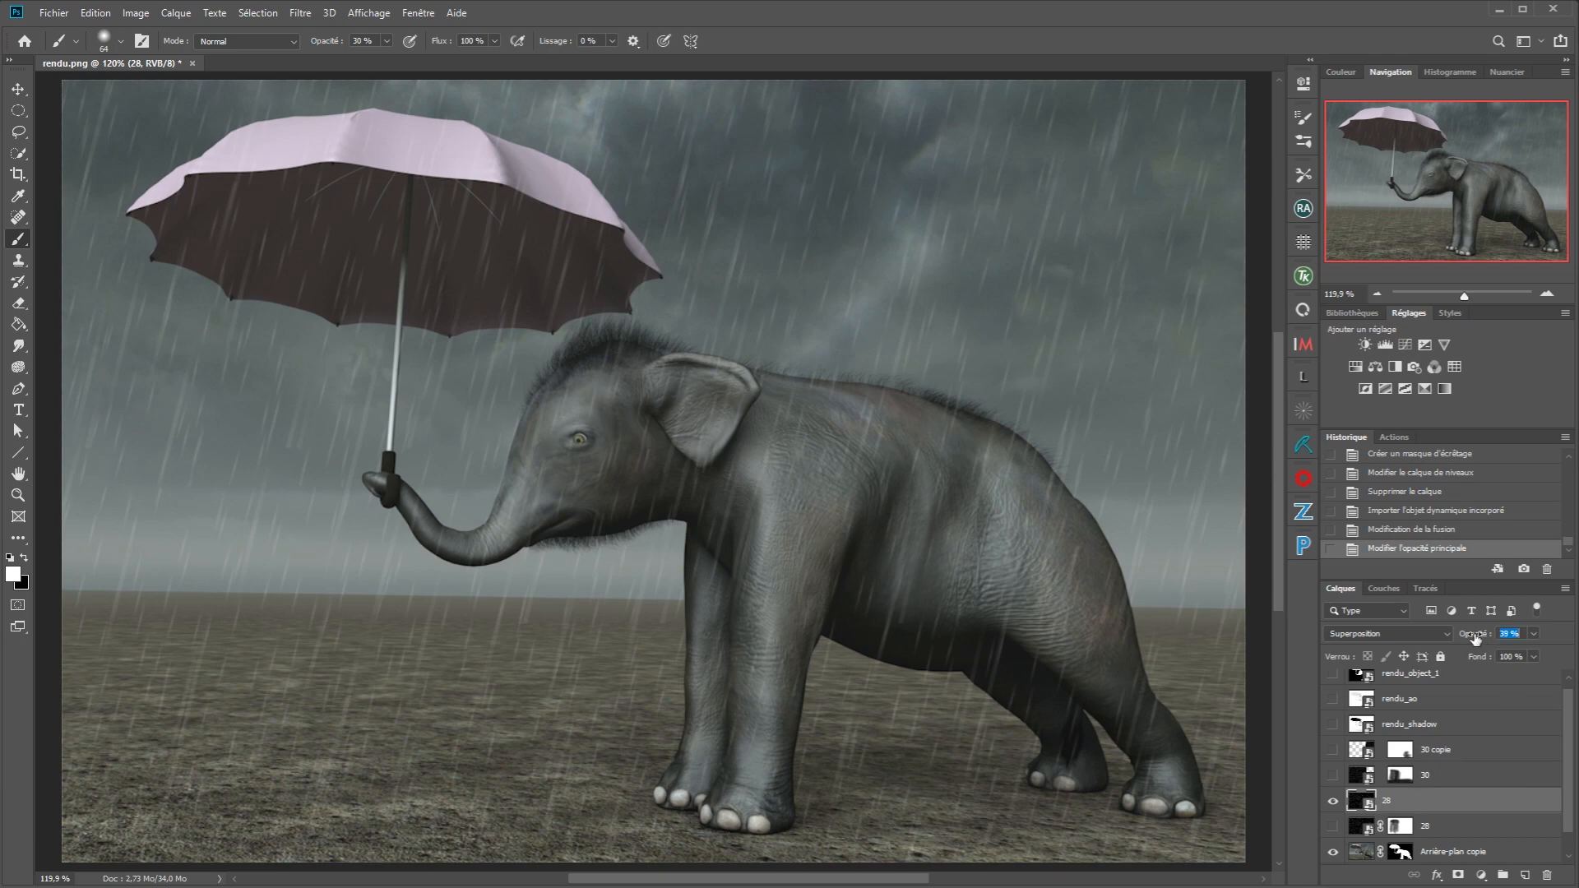
drag(1476, 637, 1479, 637)
Add a mask to rain layer 28 and paint out the rain beneath the umbrella in black with a 198 px brush at 30 % opacity.
click(1458, 875)
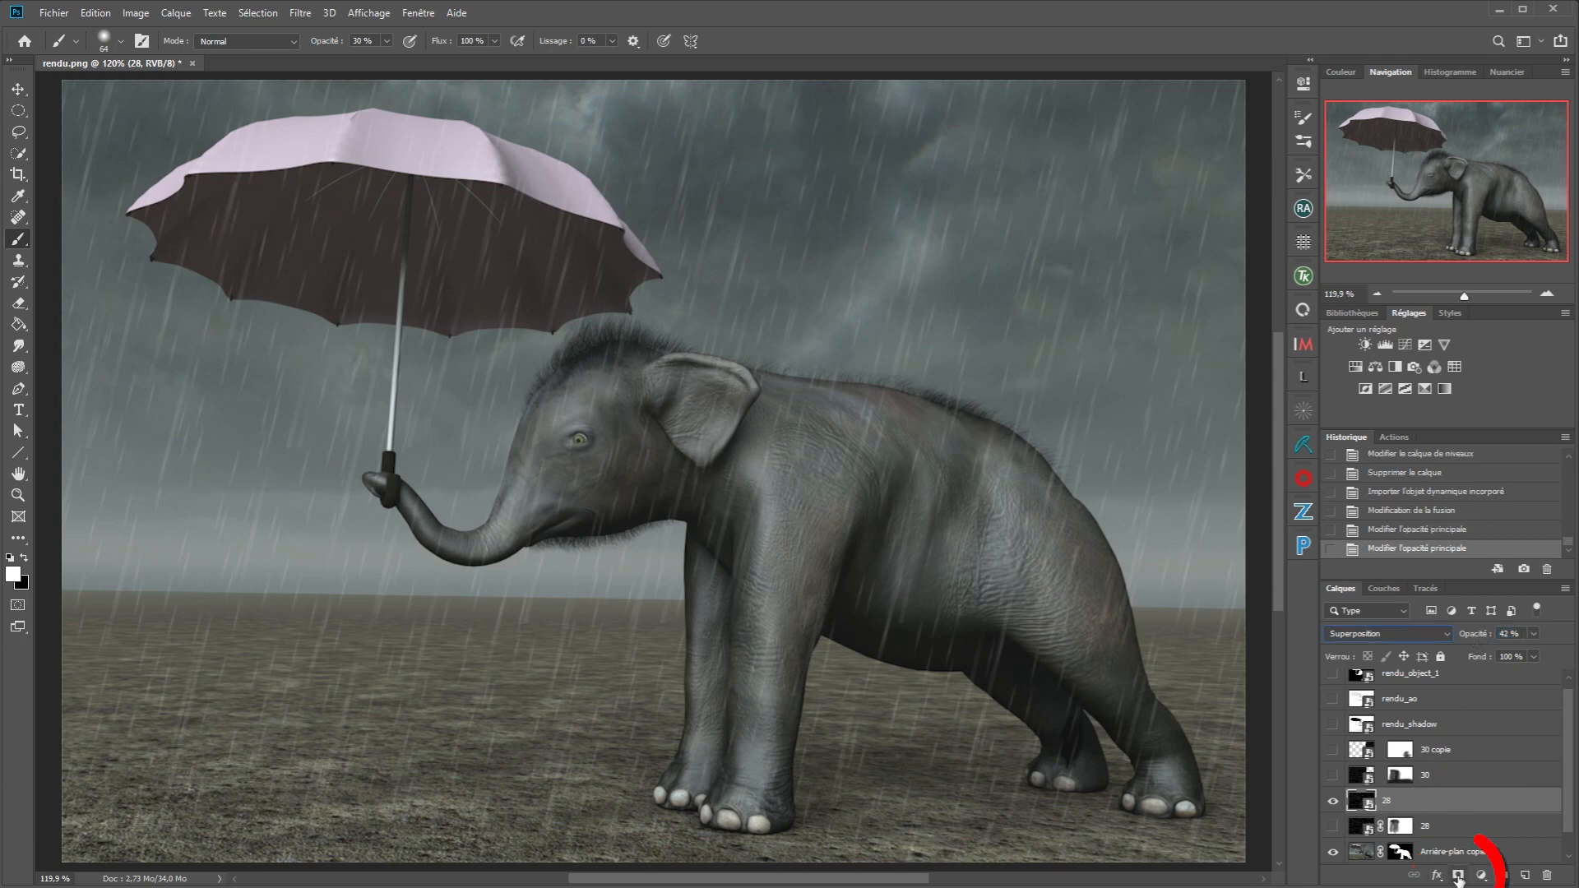
key(b)
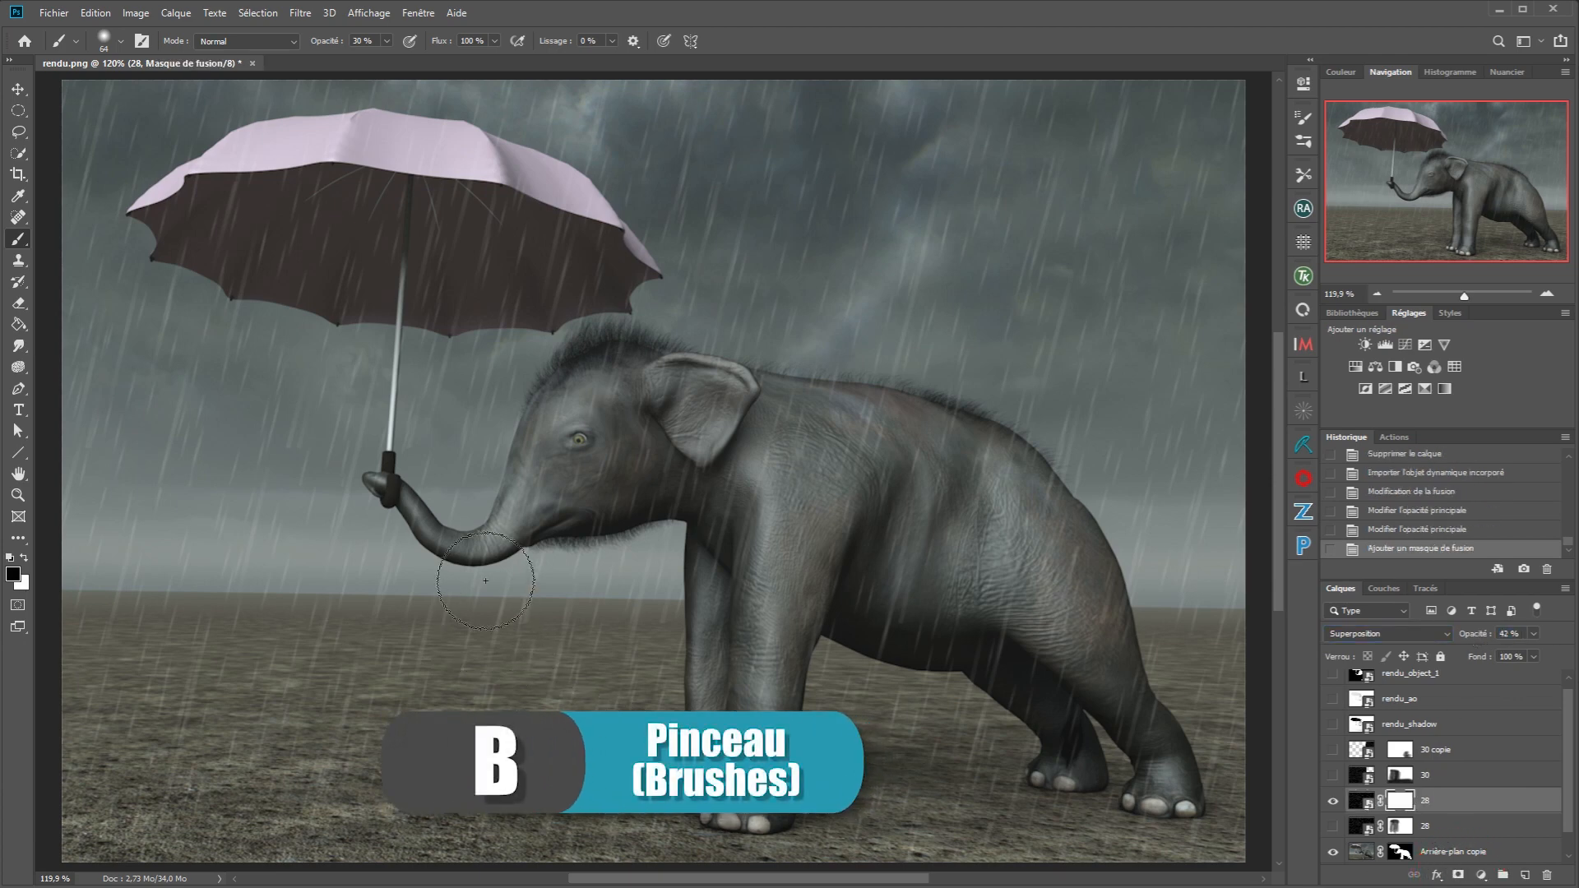
alt+right_click(285, 304)
drag(326, 313, 362, 333)
key(d)
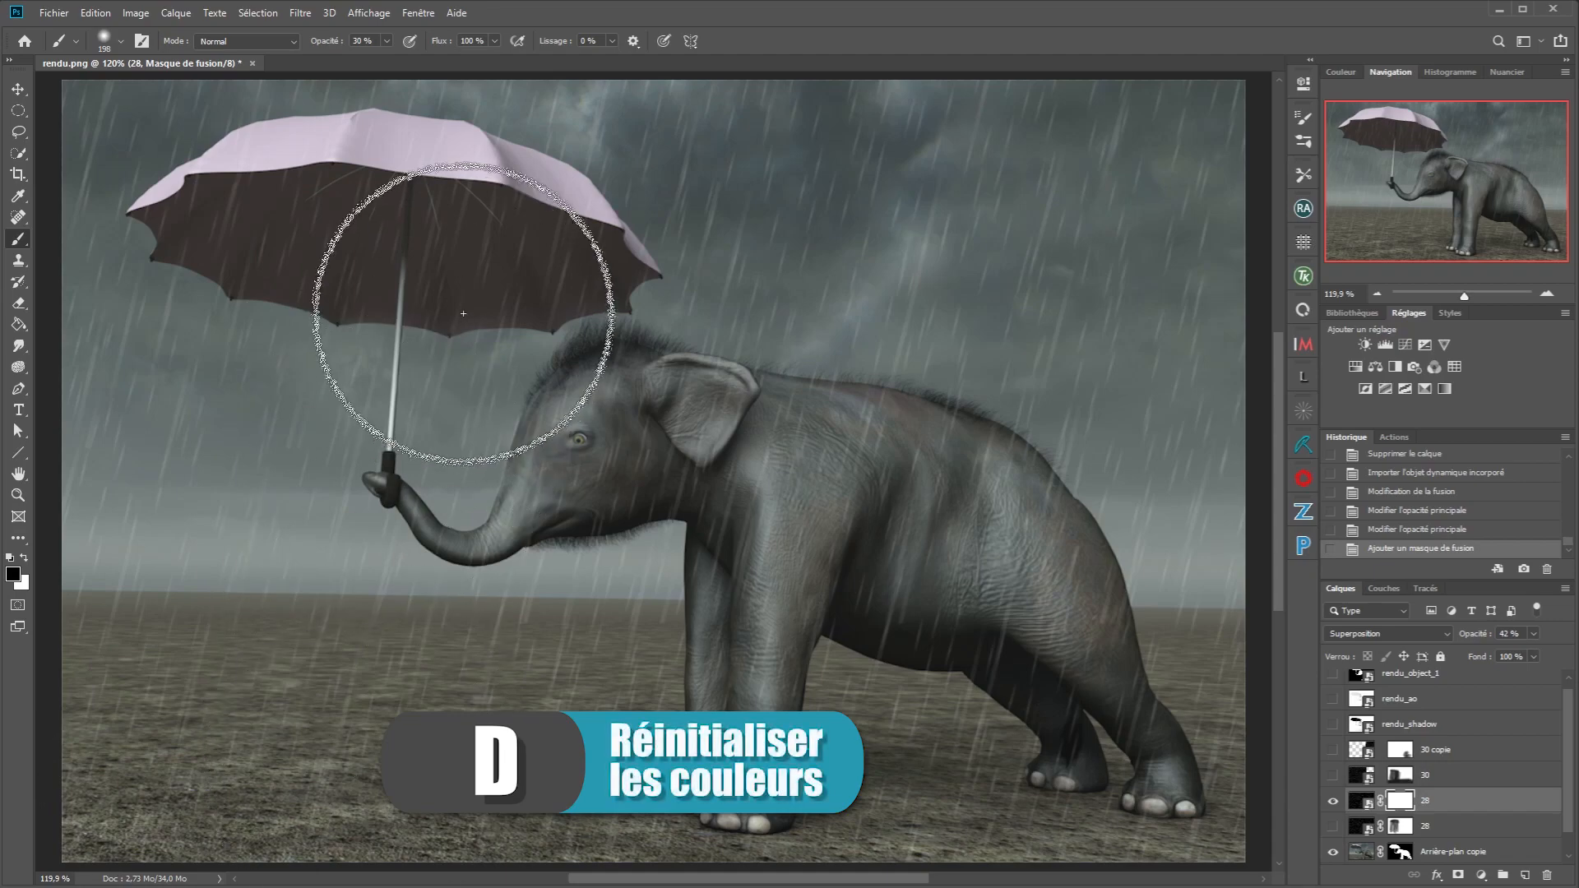
drag(474, 302, 511, 323)
mouse_move(514, 249)
mouse_down()
mouse_move(287, 201)
mouse_move(194, 240)
mouse_move(482, 243)
mouse_up()
mouse_move(483, 243)
mouse_down()
mouse_move(238, 239)
mouse_move(218, 640)
mouse_move(424, 861)
mouse_up()
drag(366, 365, 70, 860)
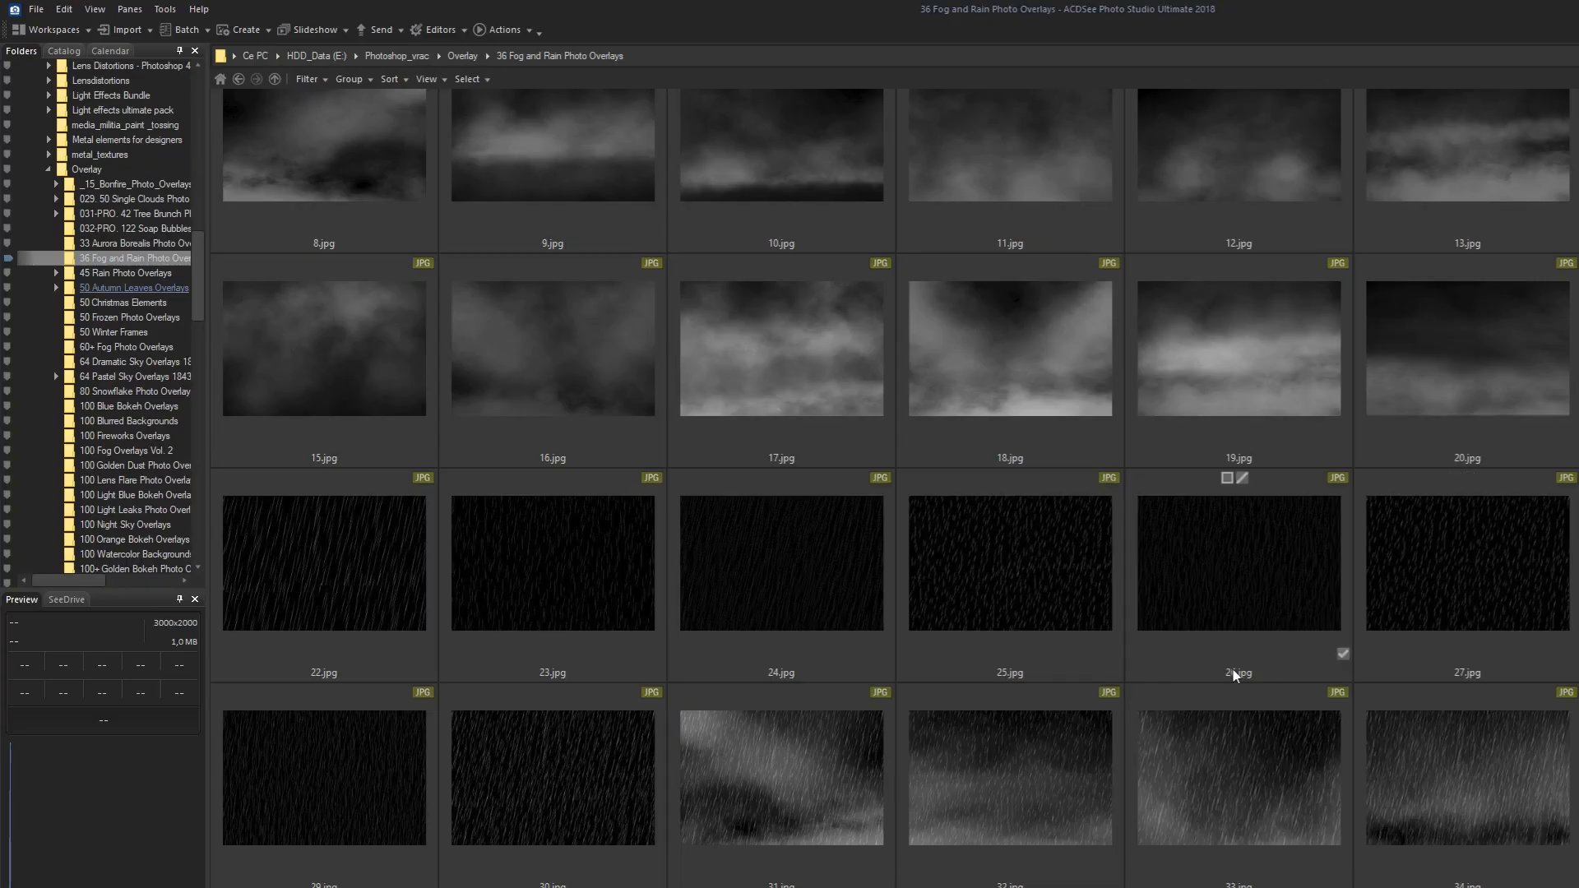
Place the rain overlay 30.jpg from the ACDSee folder, stretch it over the whole canvas, and set its blending mode to Superposition.
click(540, 795)
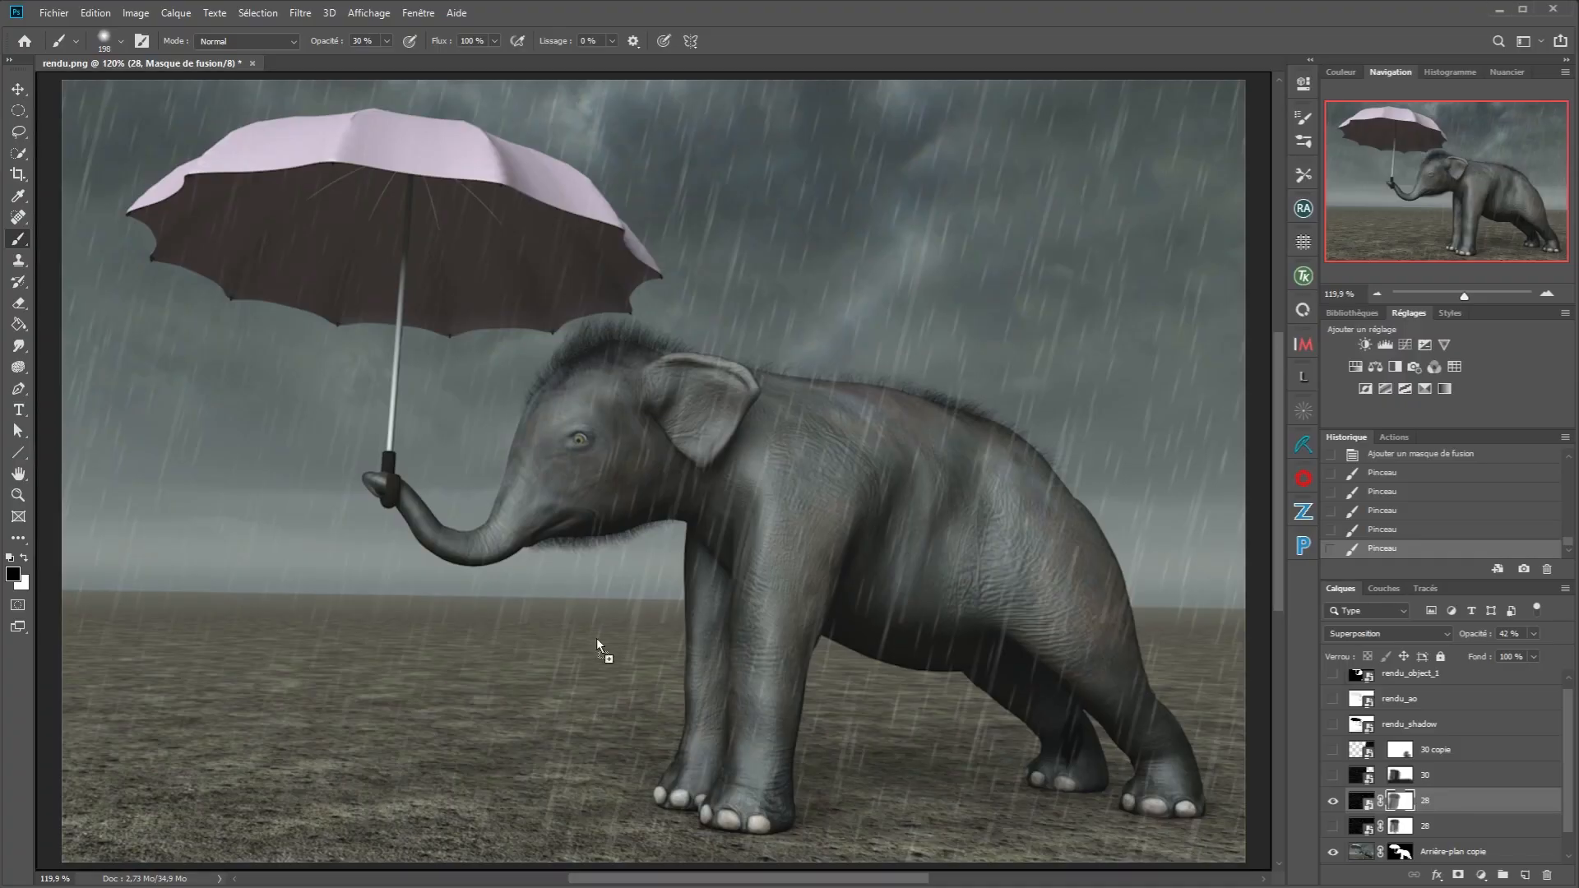
drag(595, 638, 323, 285)
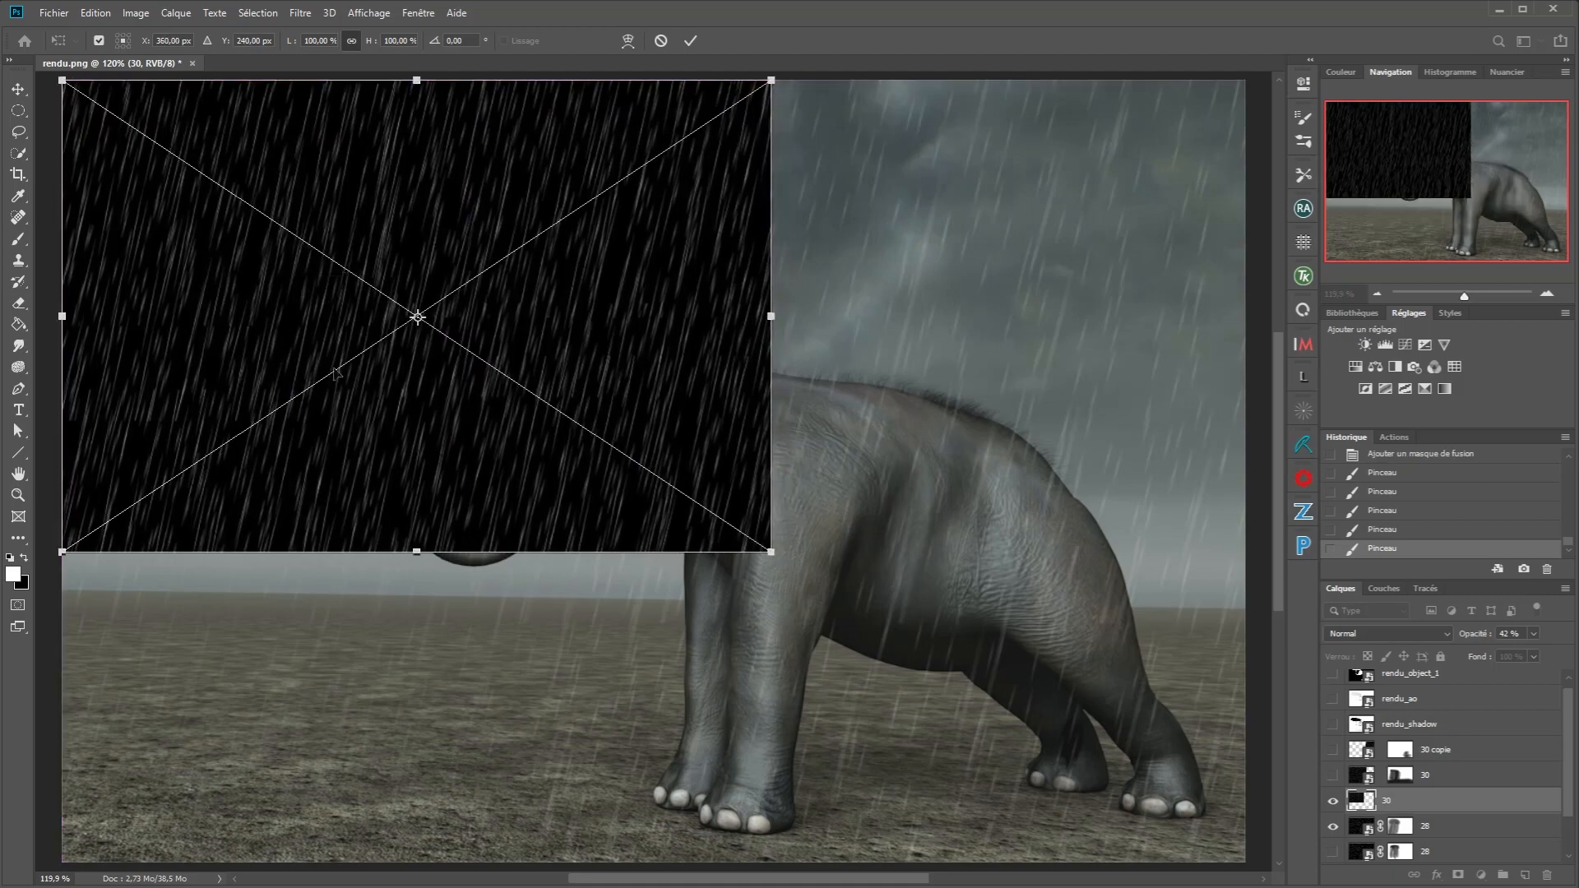
drag(773, 558, 1245, 701)
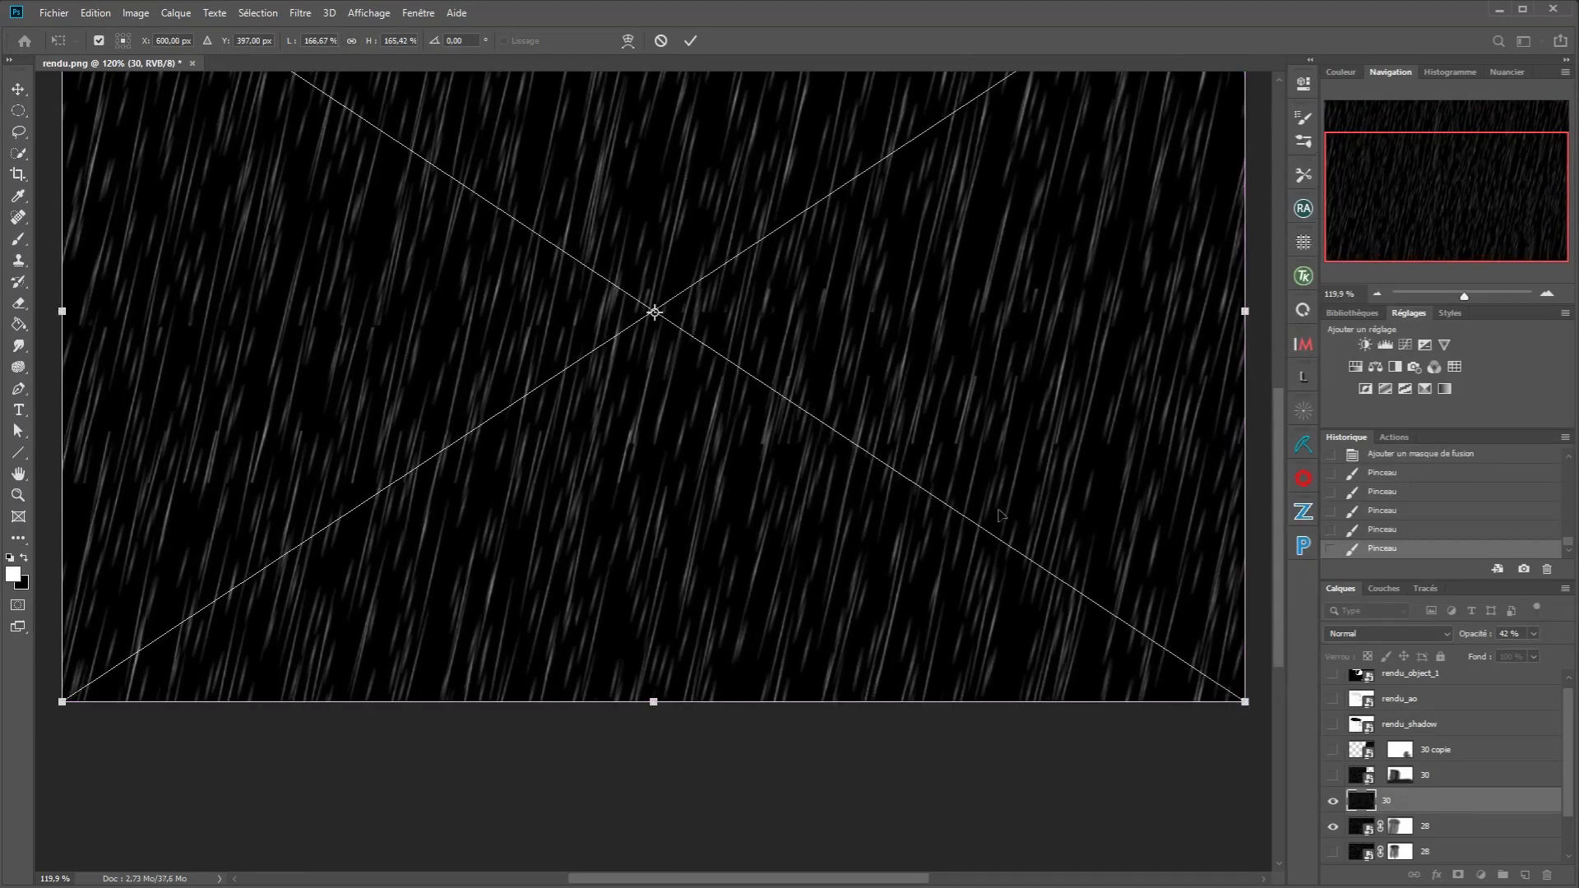
key(ctrl+0)
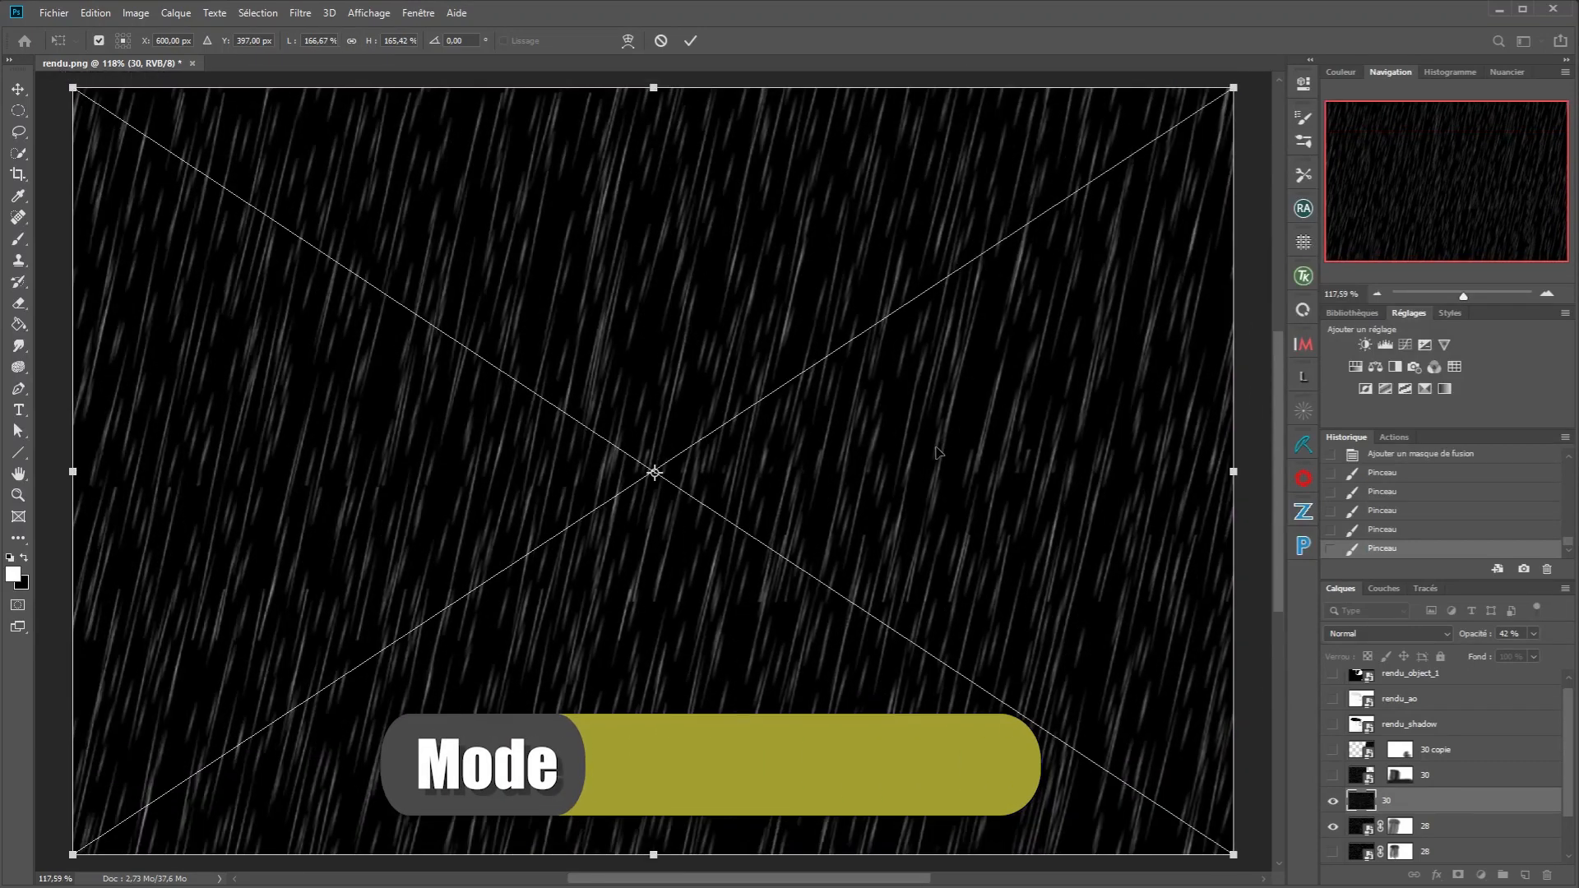
click(690, 40)
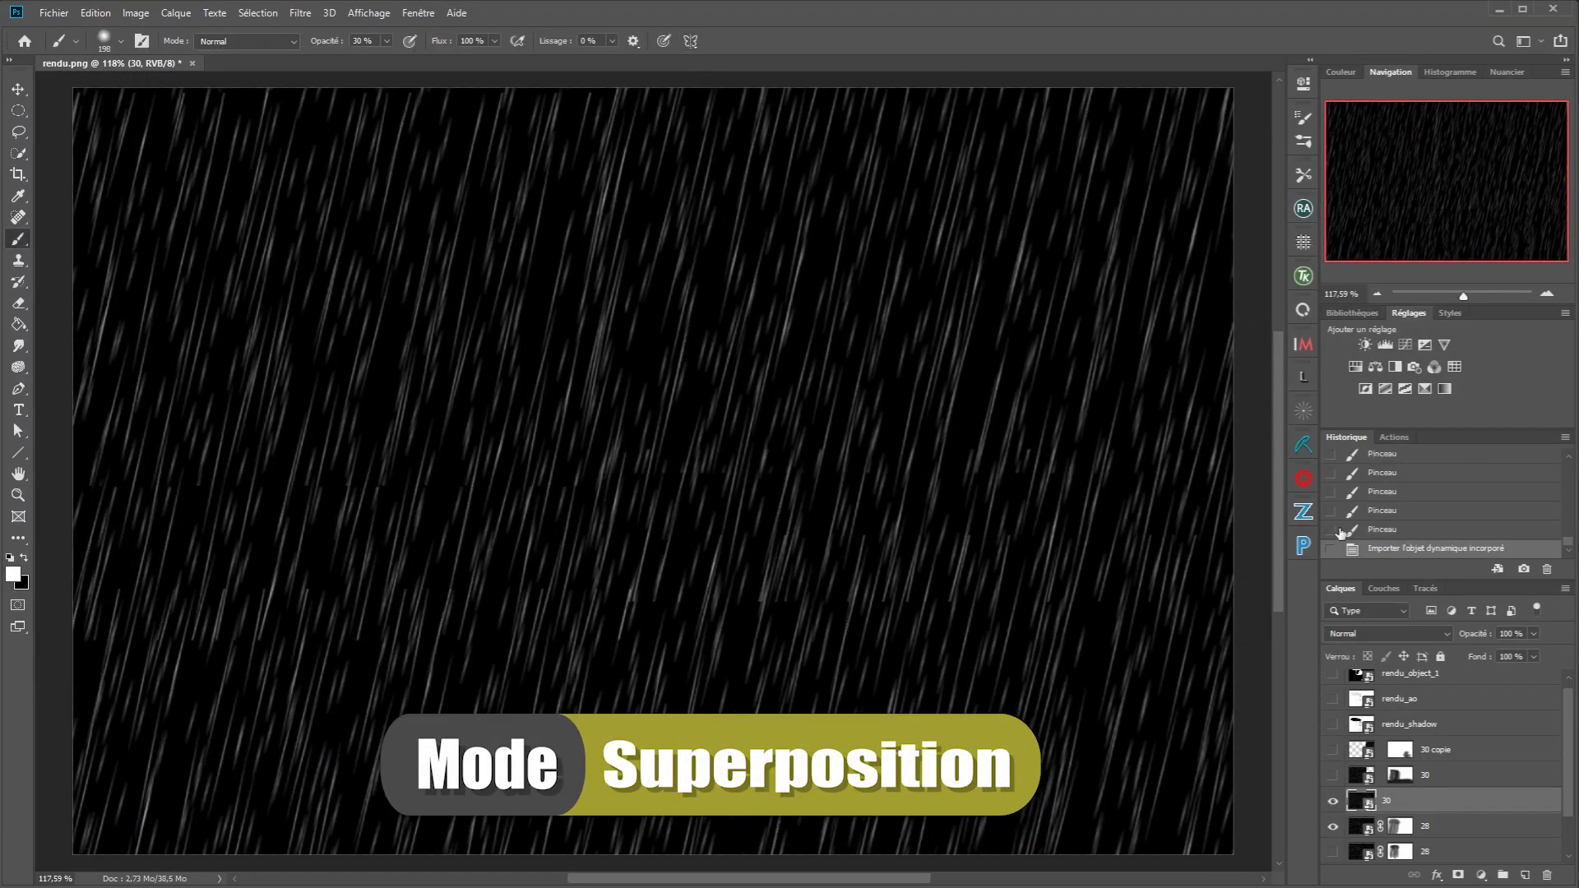
click(1409, 630)
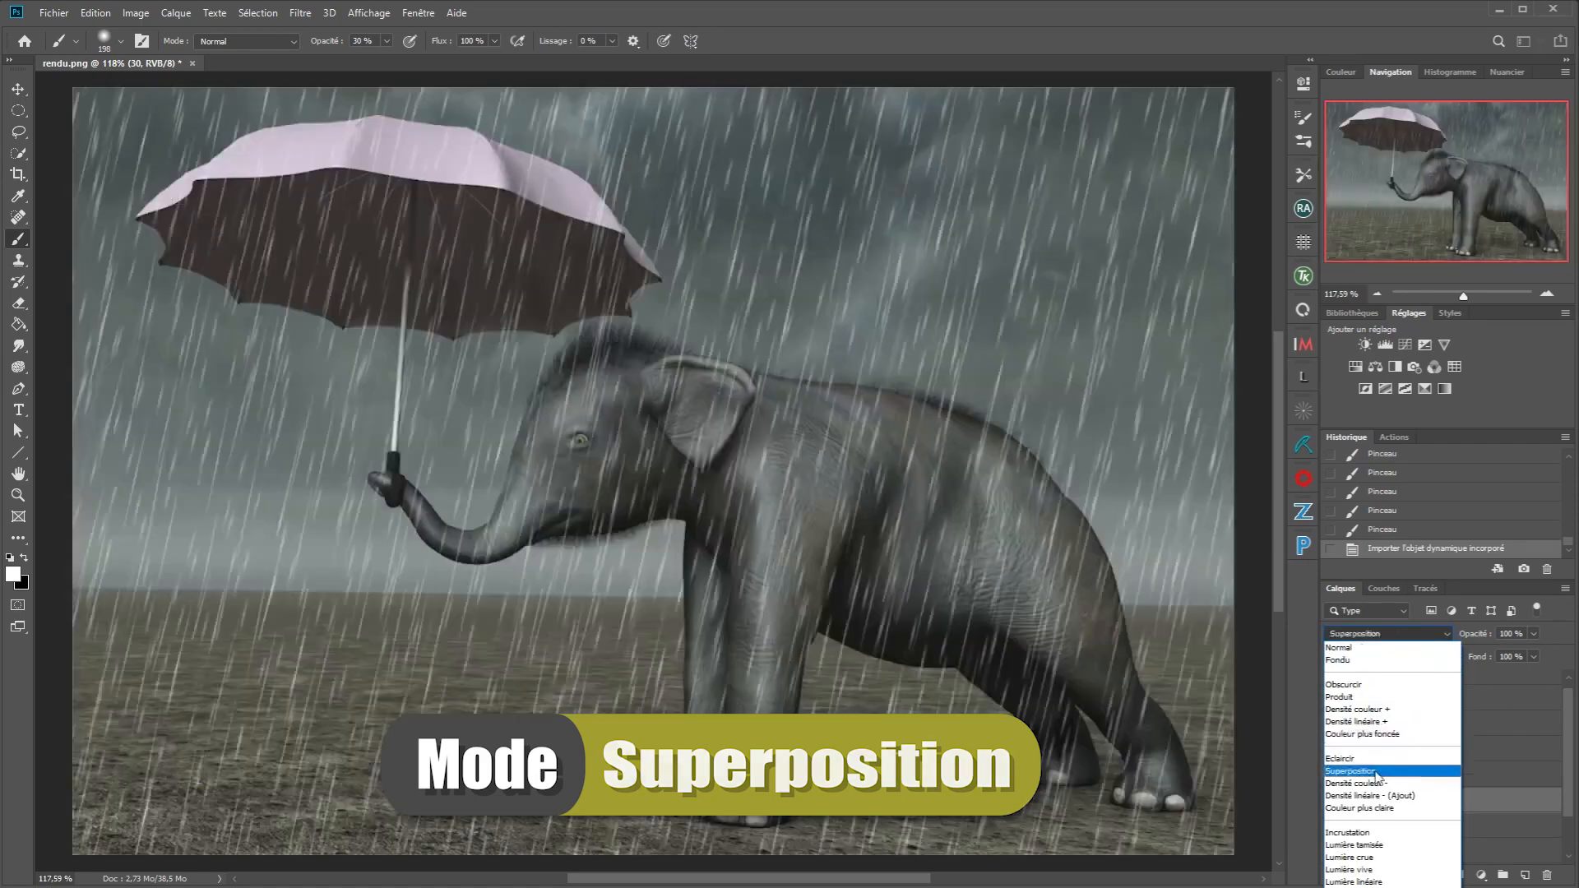
click(1374, 773)
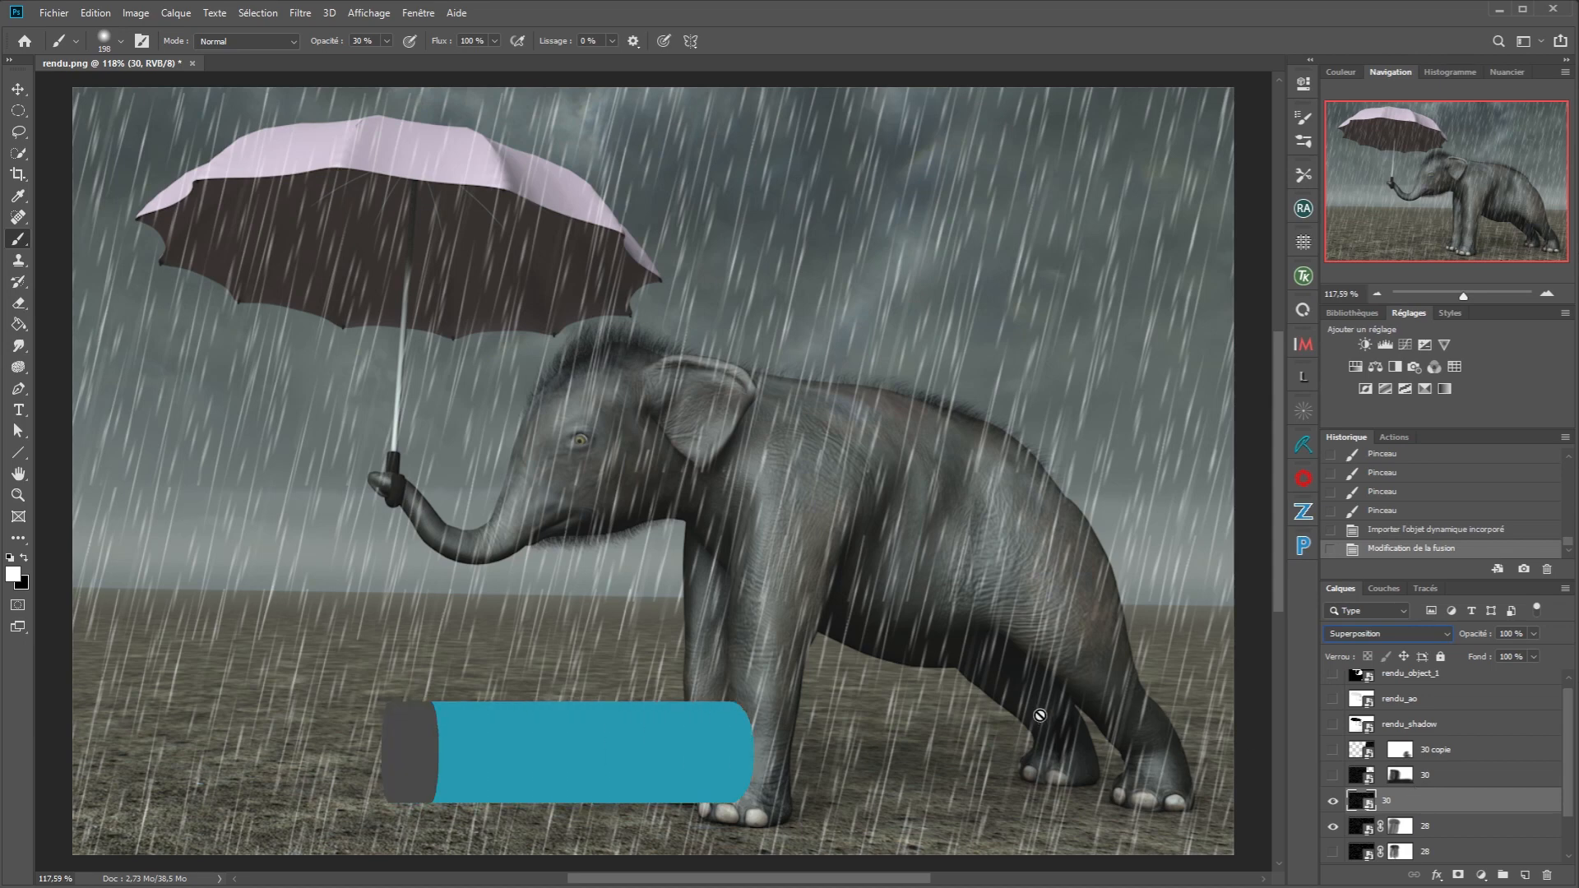
Transform rain layer 30 to about 111.09 % wide by 169.65 % high, rotated 2.79°, covering the left part of the image.
key(ctrl+t)
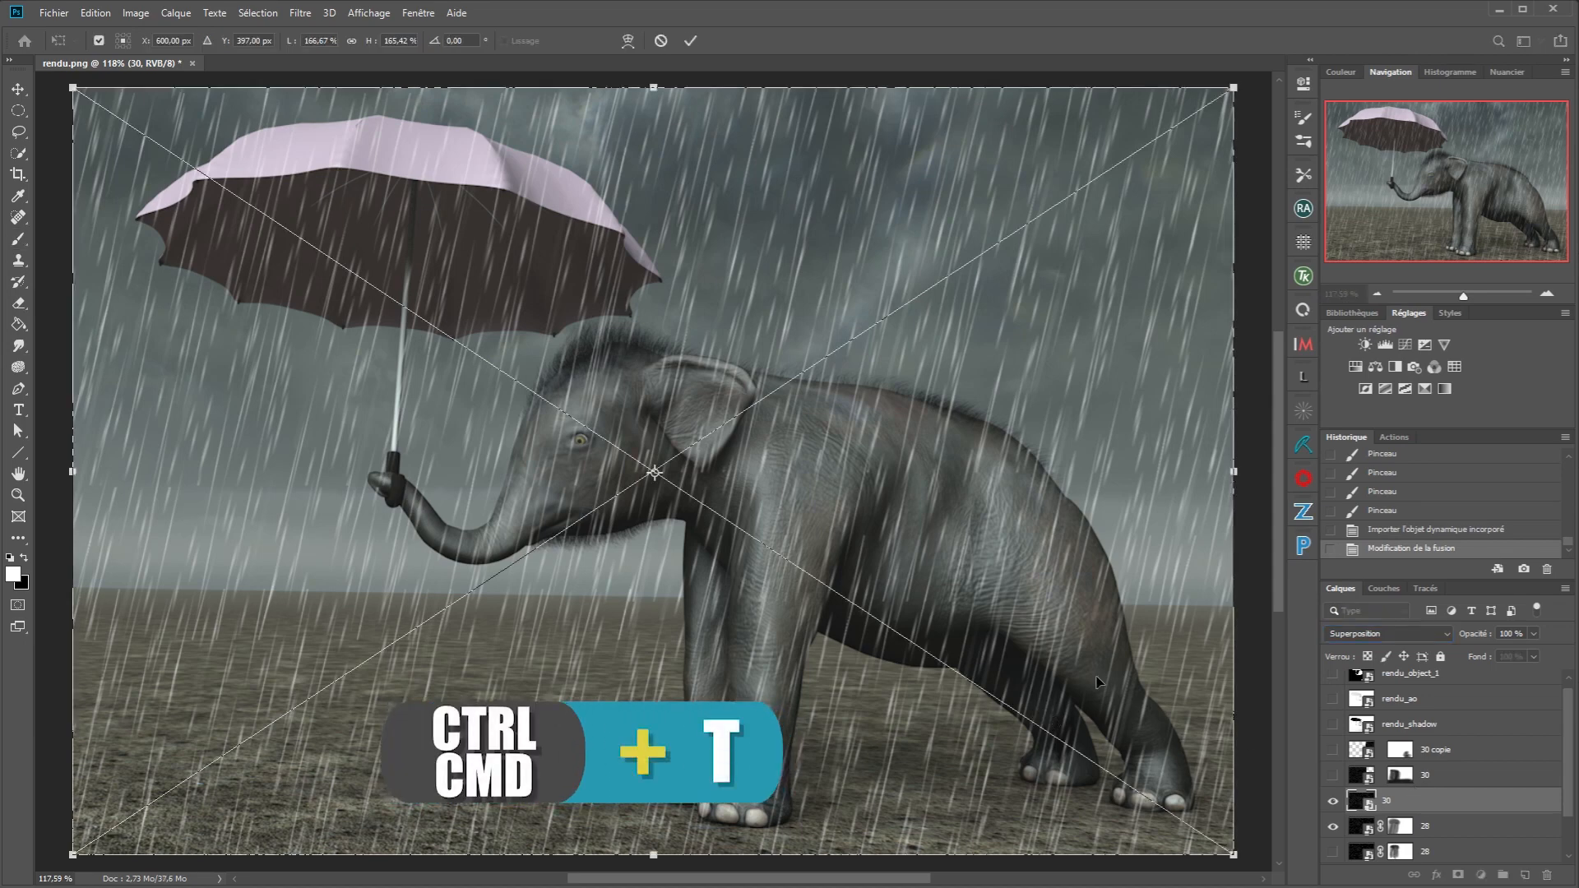
drag(1237, 471, 835, 509)
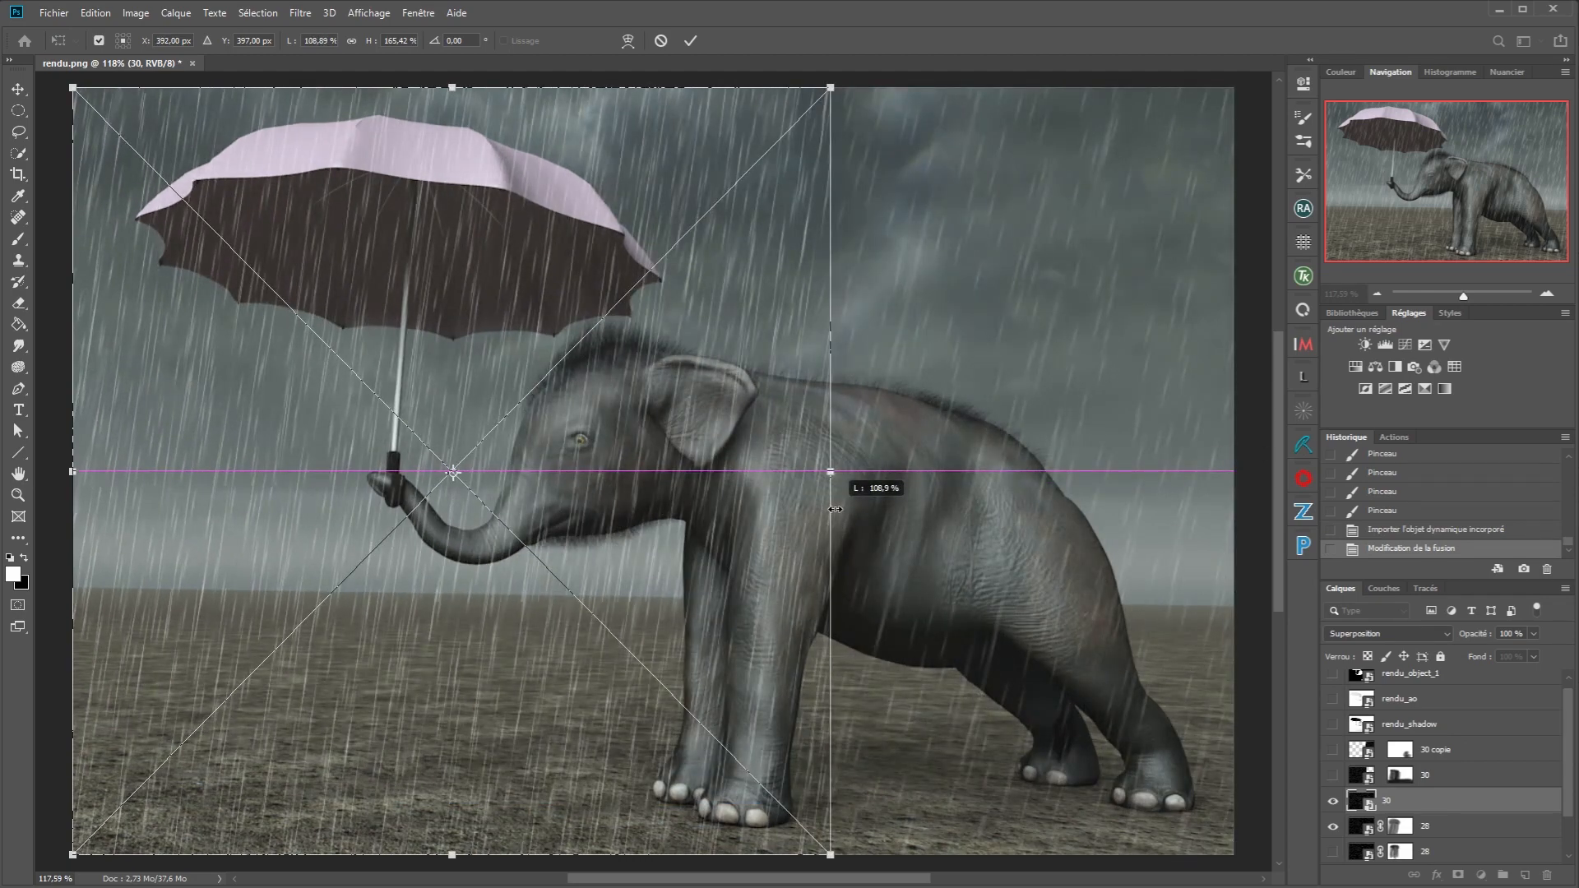
scroll(826, 665, down, 1)
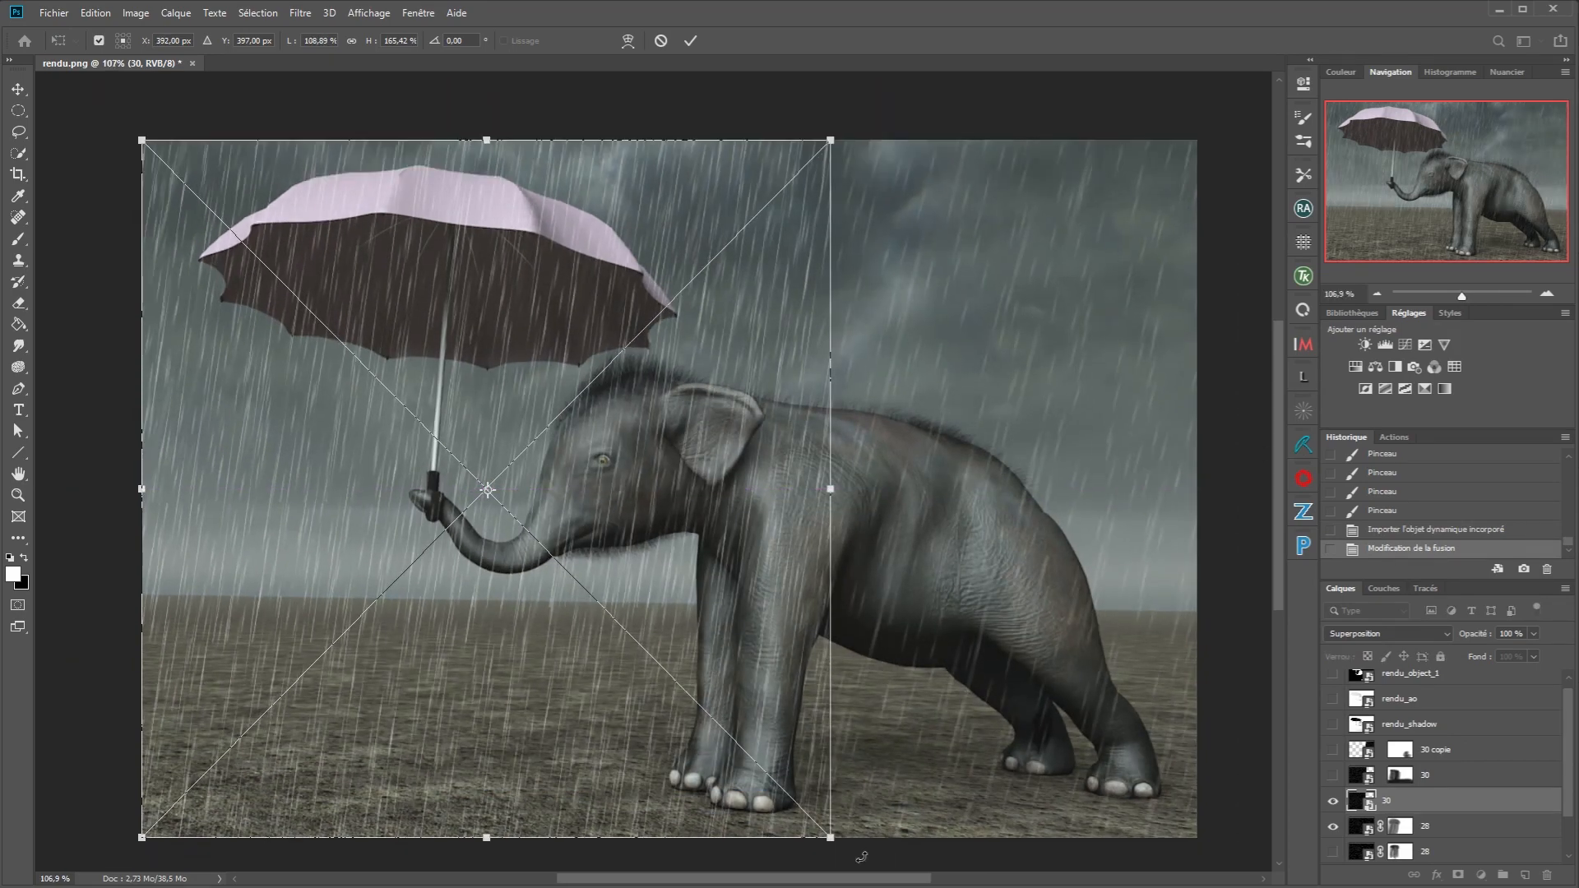
mouse_move(861, 855)
mouse_down()
mouse_move(896, 822)
mouse_move(847, 847)
mouse_up()
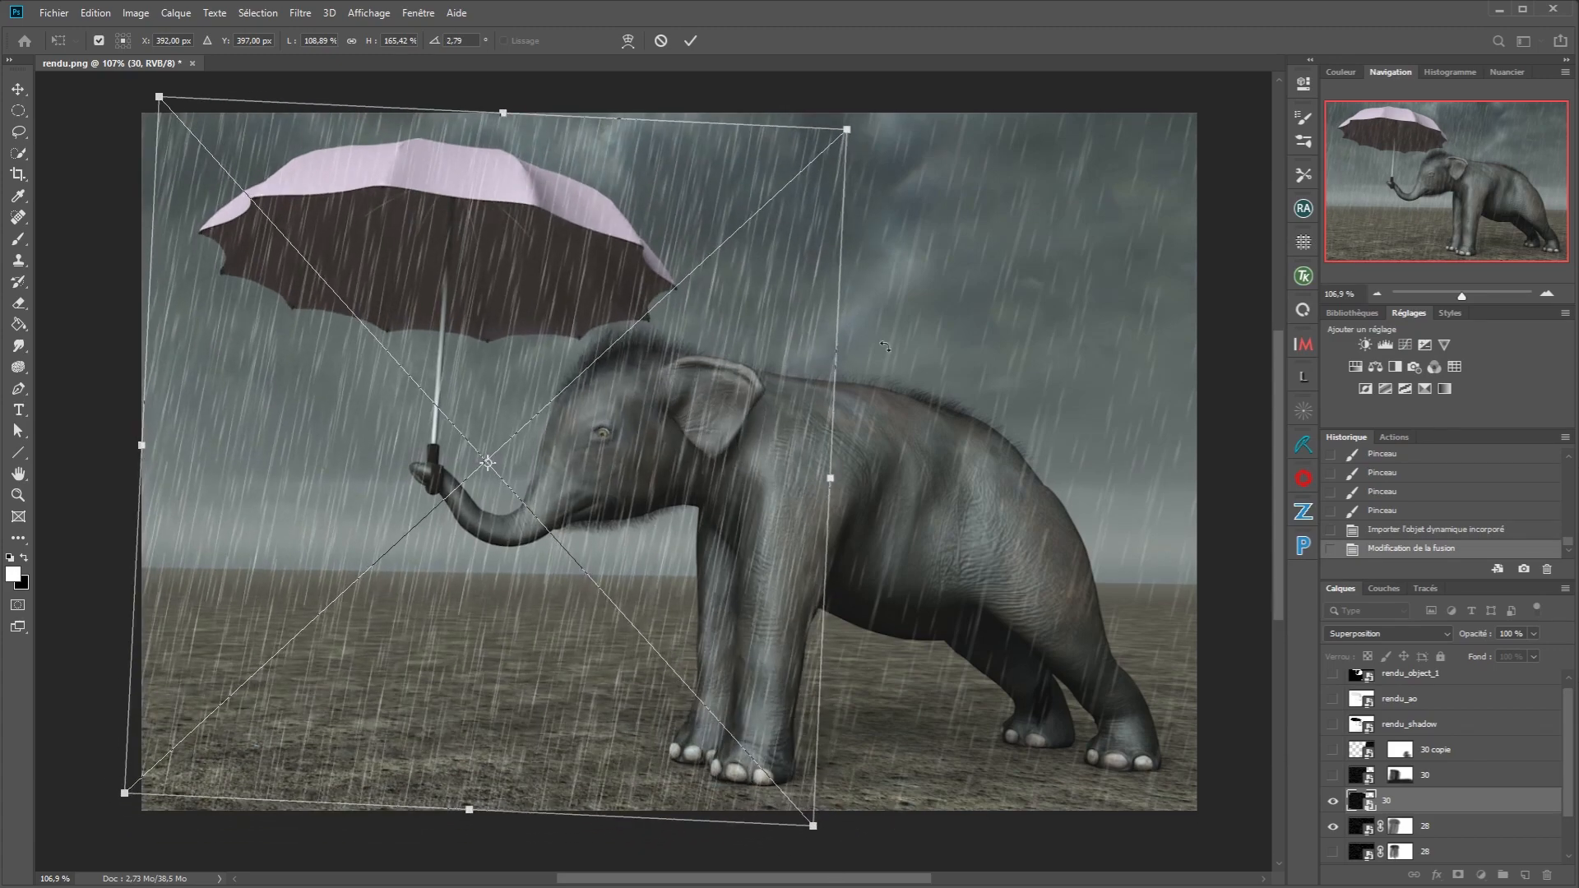
mouse_move(849, 130)
mouse_down()
mouse_move(866, 97)
mouse_move(862, 113)
mouse_up()
drag(708, 448, 689, 448)
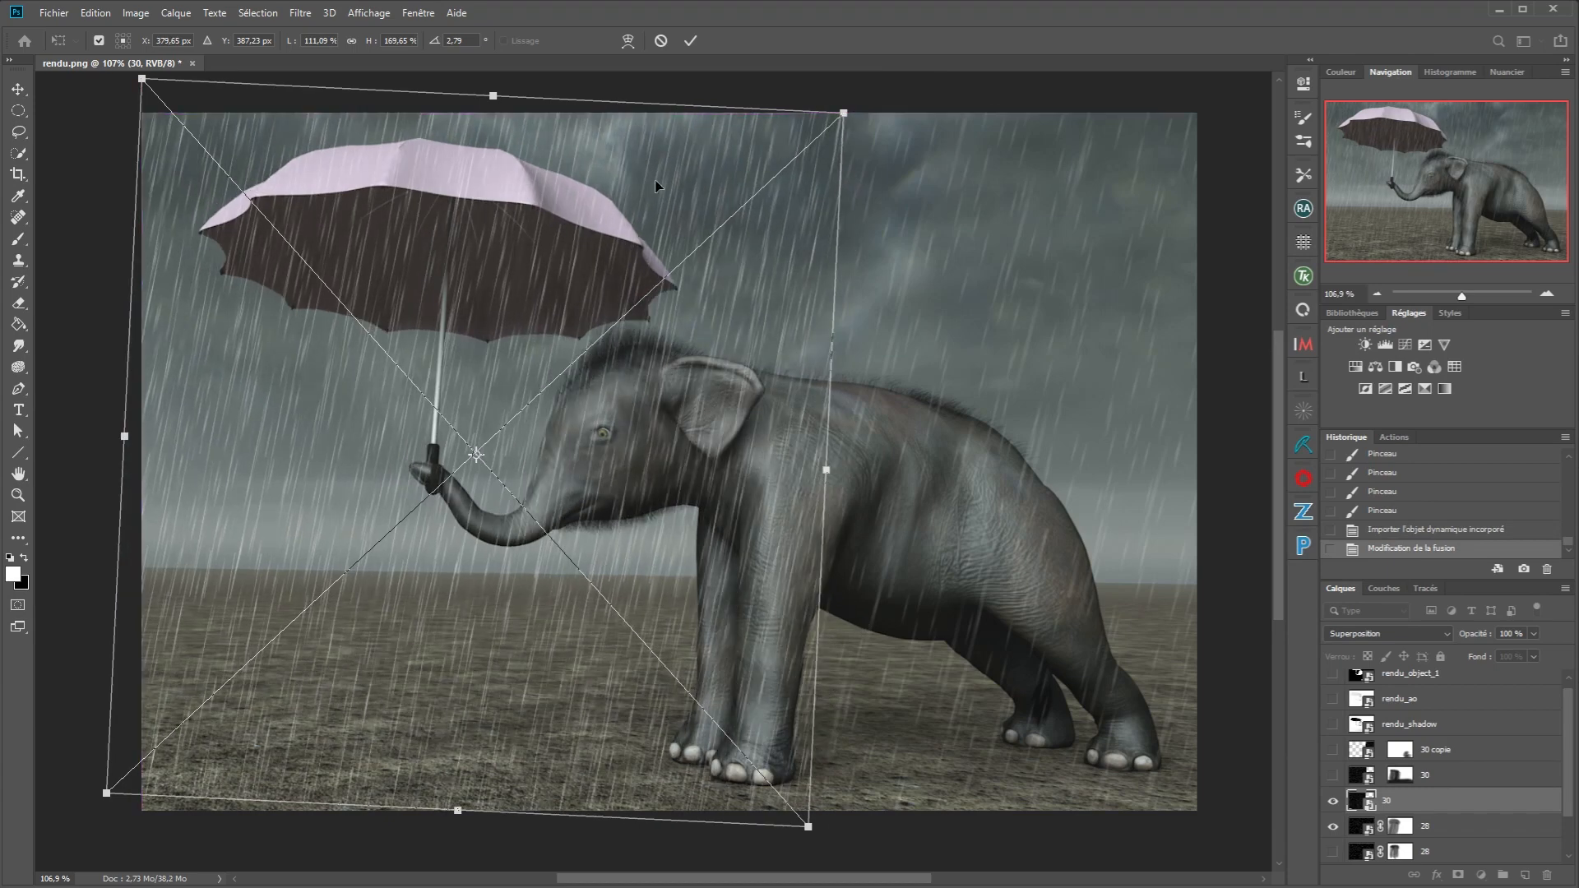
click(690, 41)
key(b)
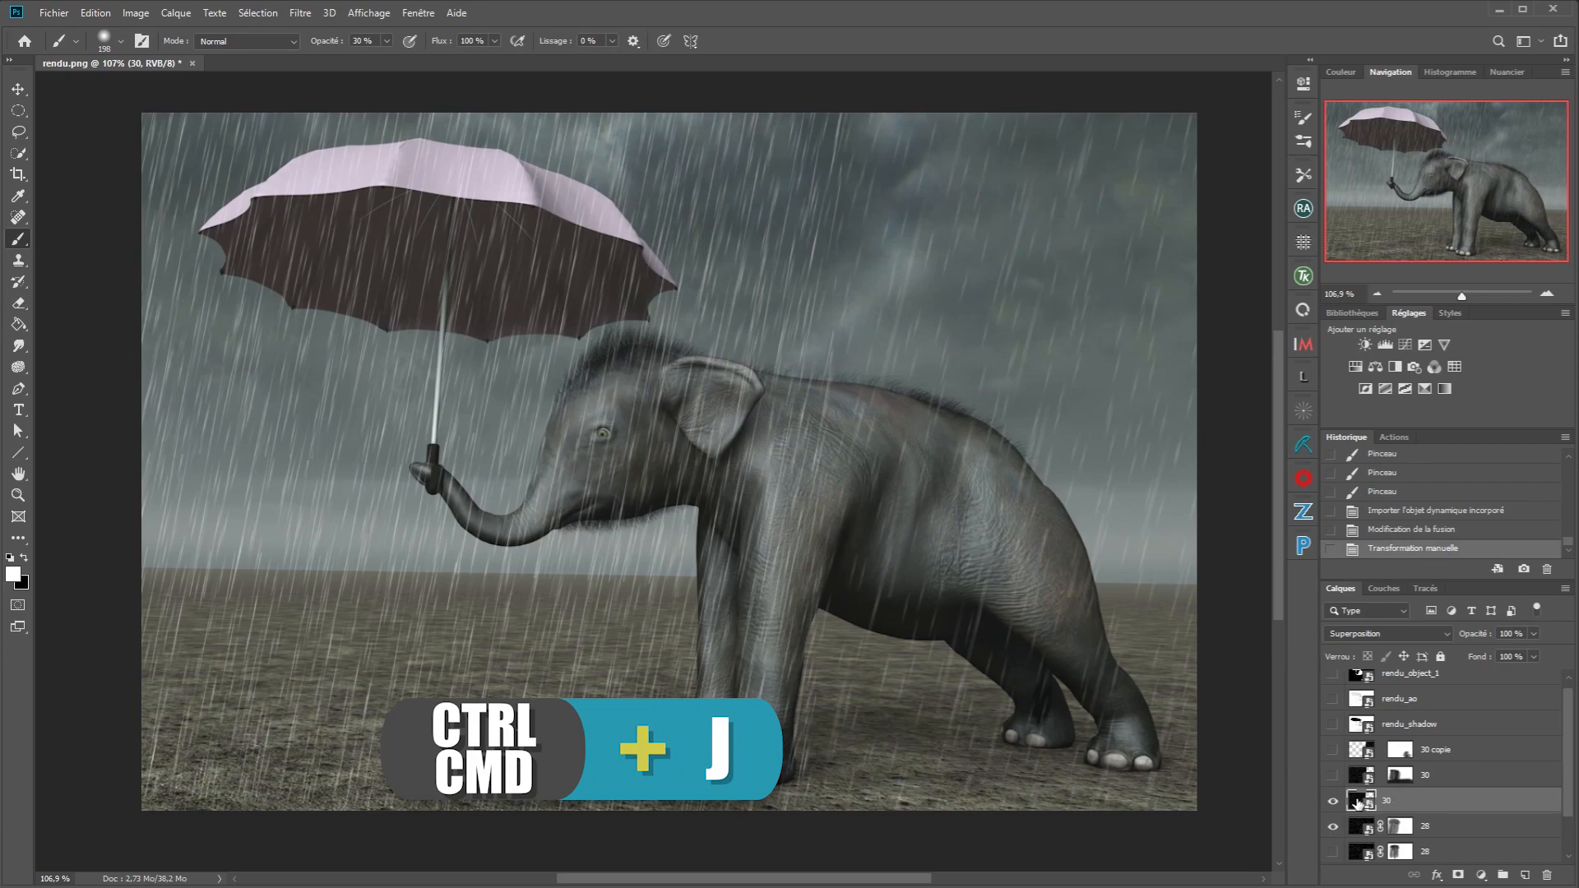
Duplicate rain layer 30 and move the copy over the right part of the image, slightly overlapping the original.
key(ctrl+j)
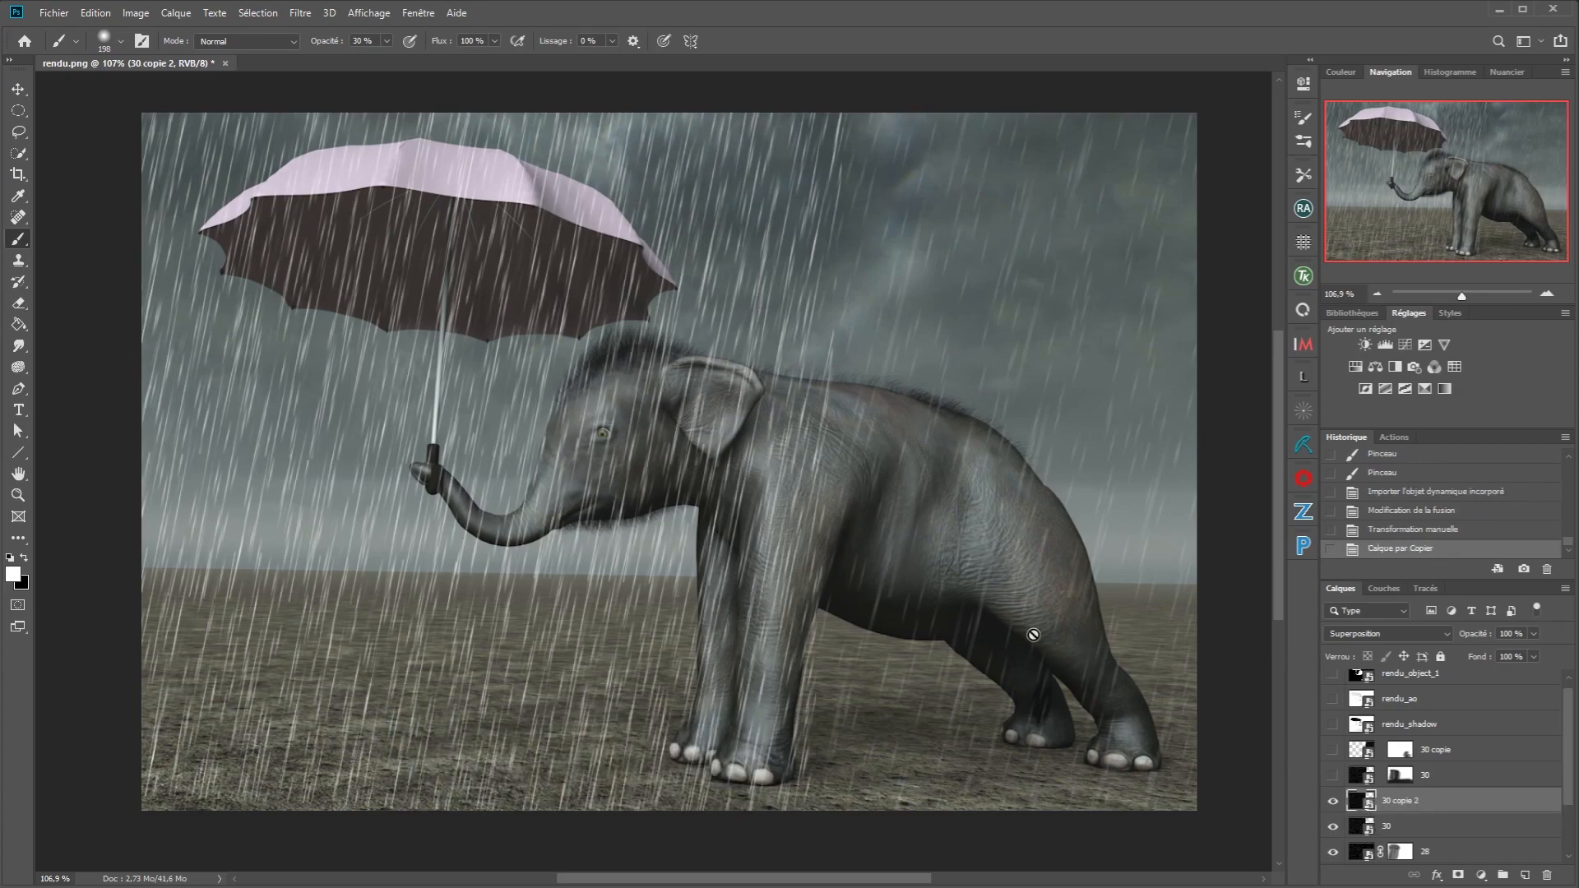
key(ctrl+t)
drag(659, 485, 1215, 540)
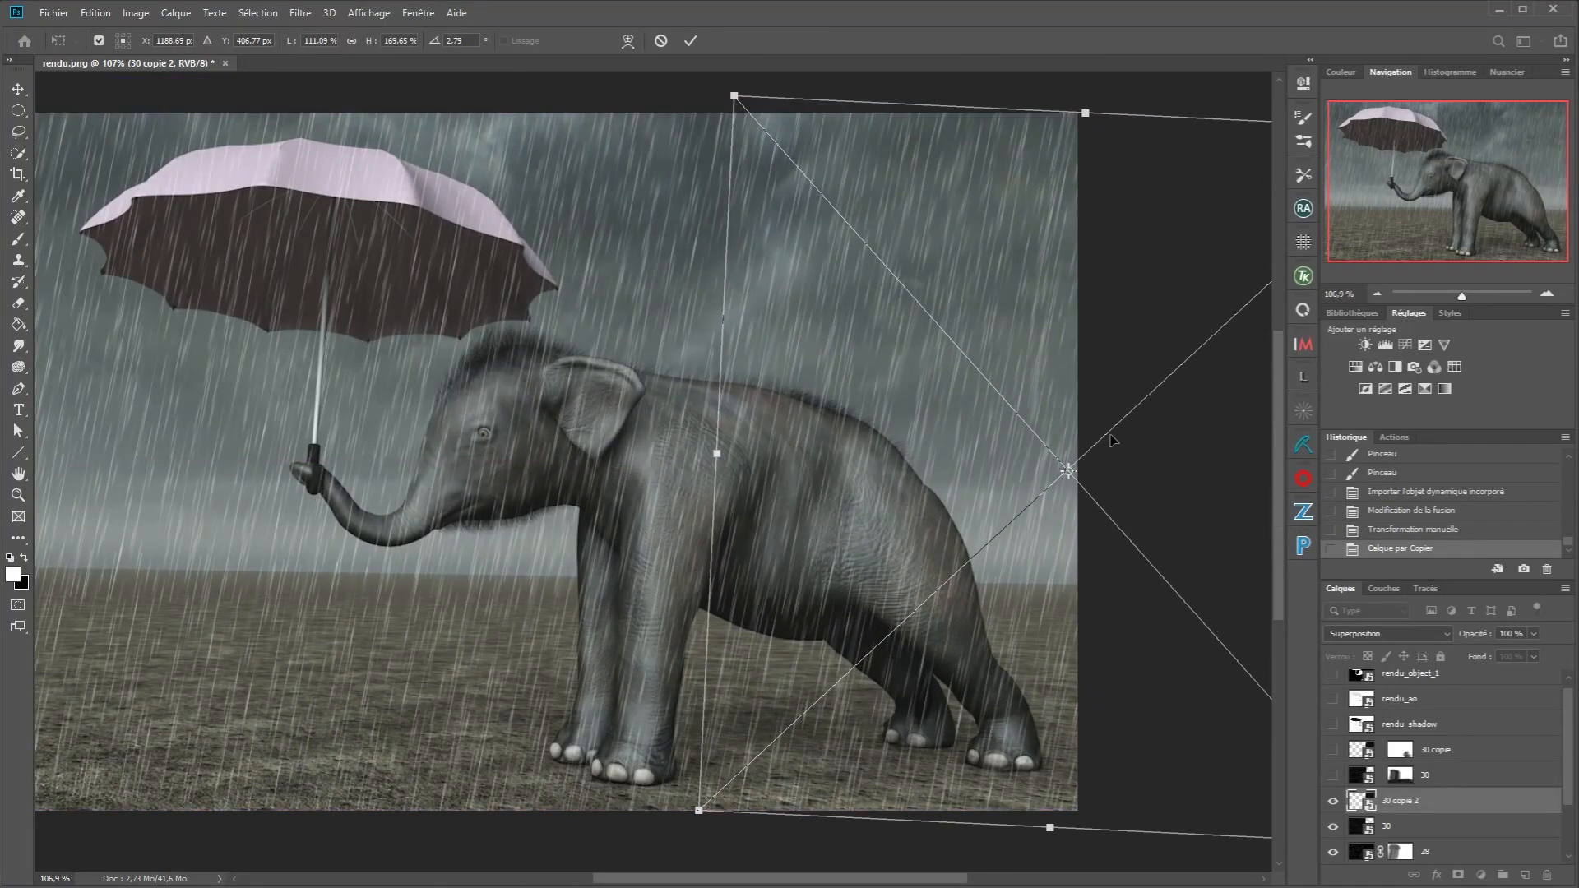
click(691, 41)
key(b)
scroll(617, 299, down, 2)
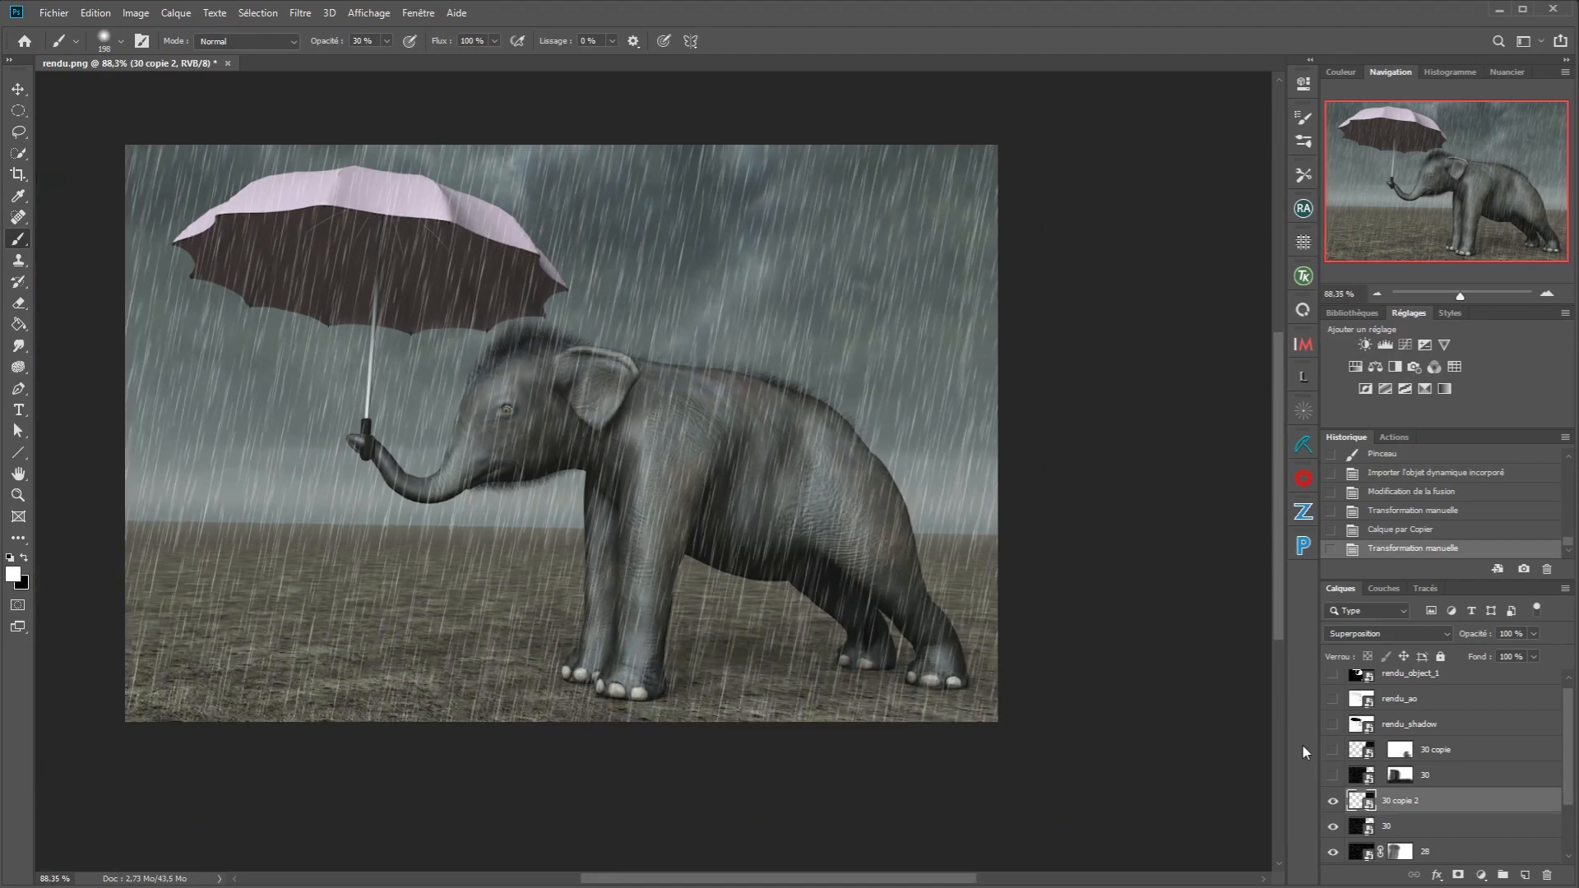
Try to merge the rain layers 30 copie 2 and 30 into a single layer.
shift+click(1445, 828)
key(ctrl+e)
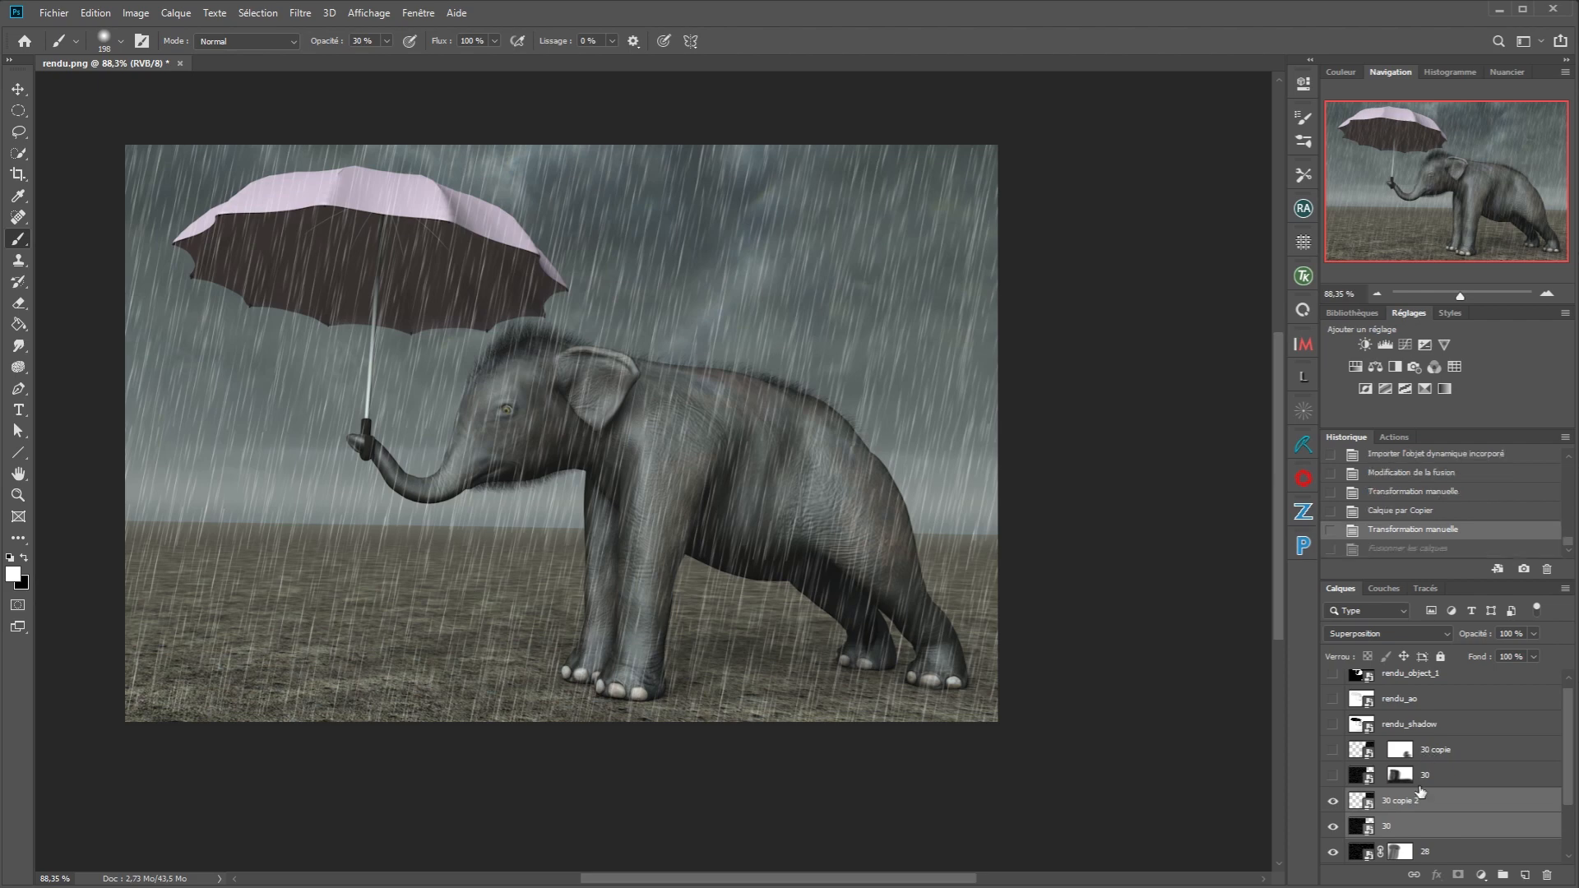
Set rain layers 30 copie 2 and 30 to Normal blending, and shift 30 copie 2 to close the seam between them.
click(1422, 637)
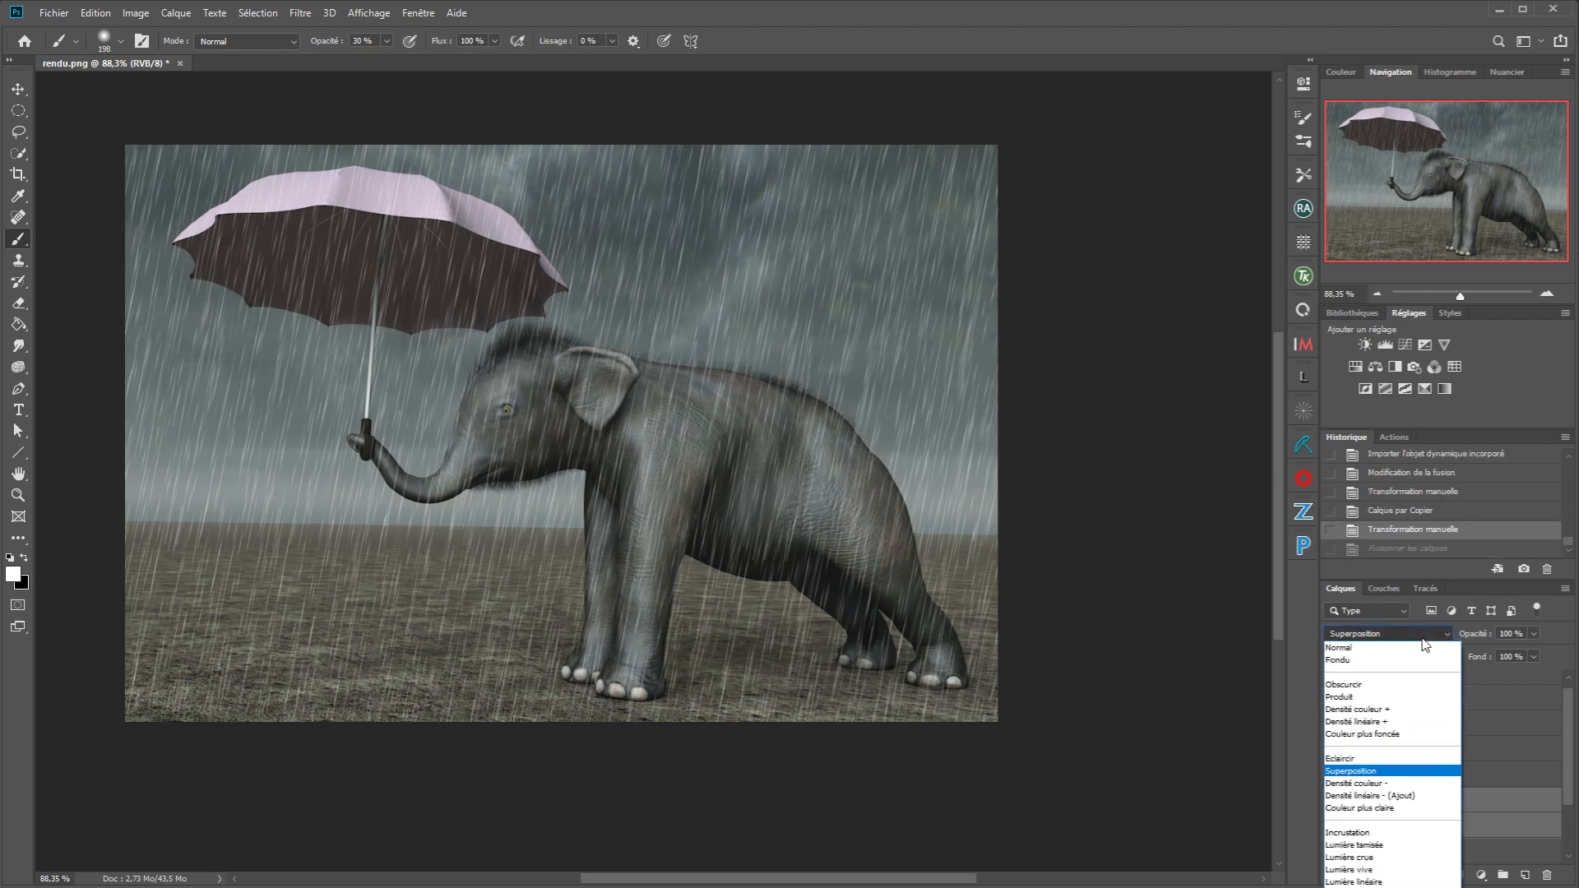
click(1402, 651)
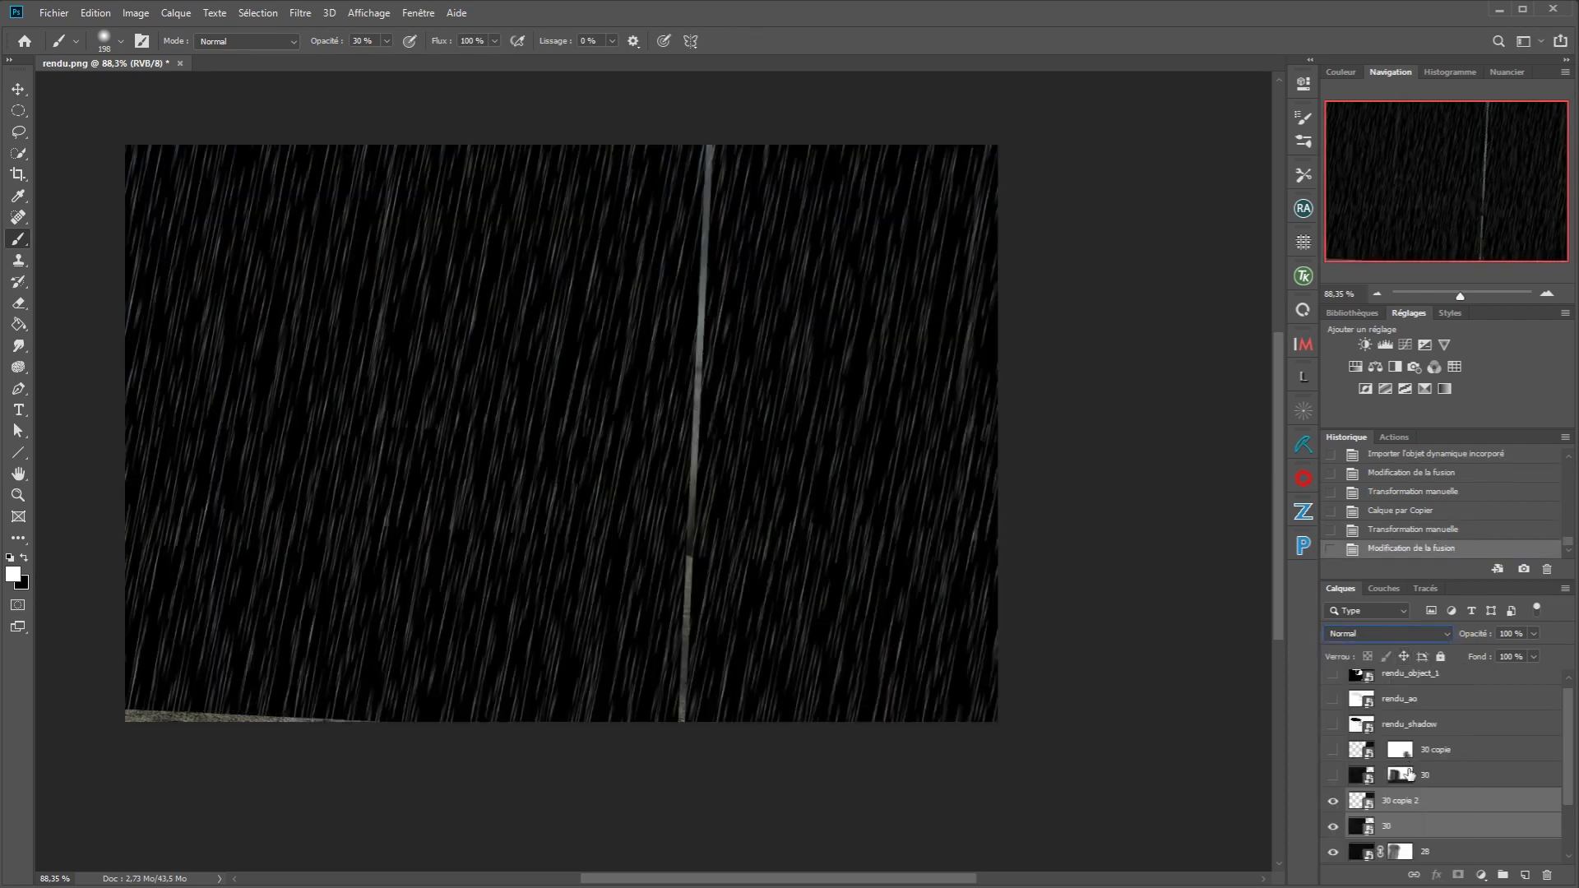
click(1402, 804)
key(v)
drag(793, 424, 783, 430)
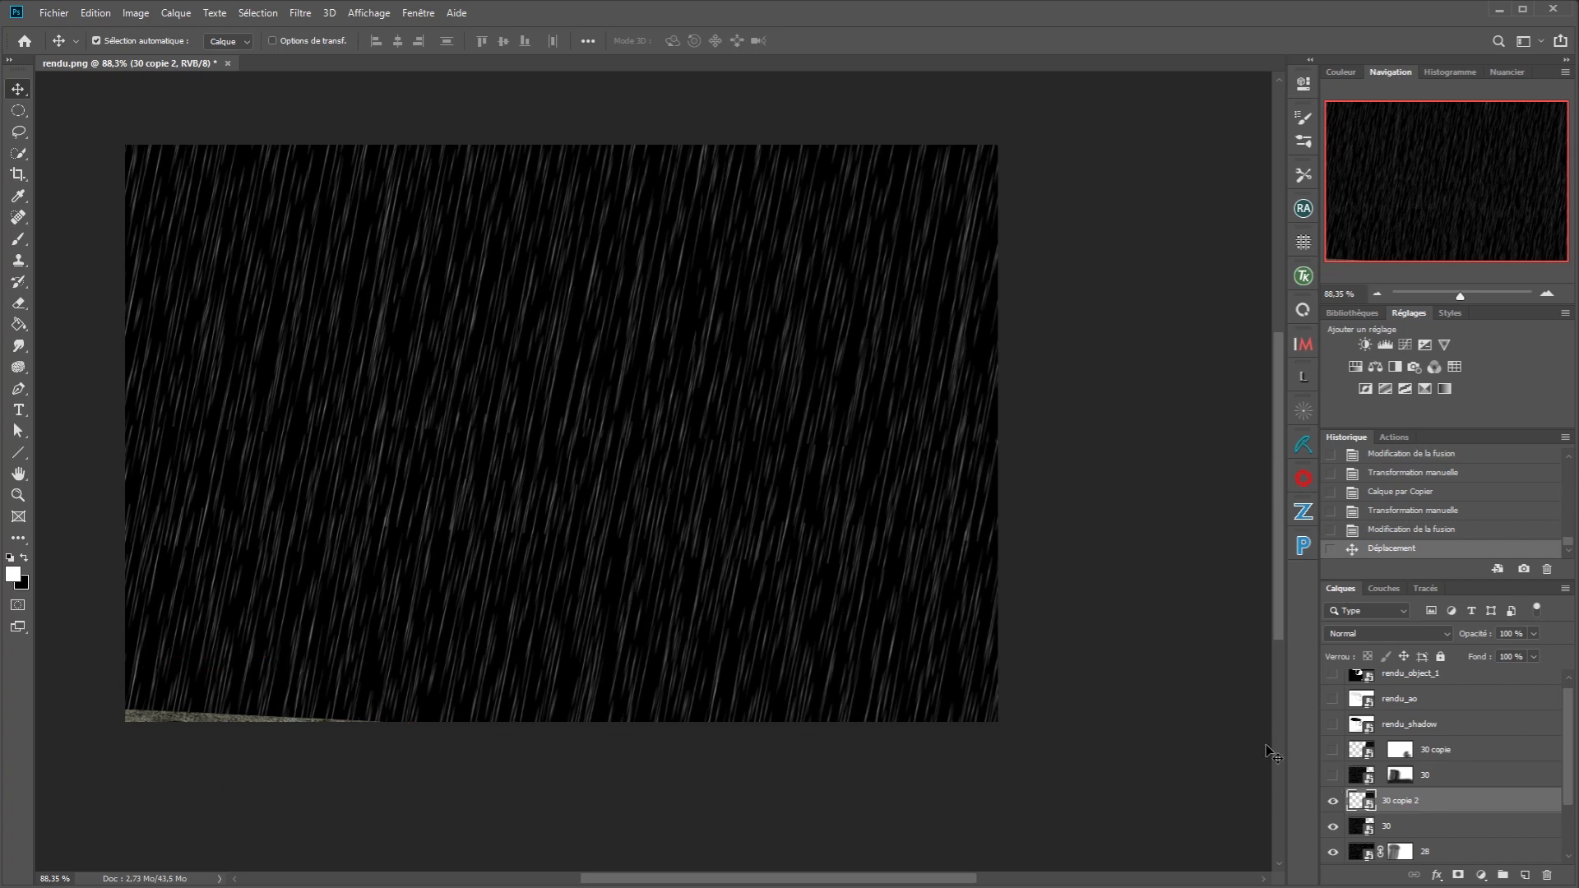
Set rain layers 30 copie 2 and 30 together to Superposition blending mode with 44 % opacity.
shift+click(1426, 825)
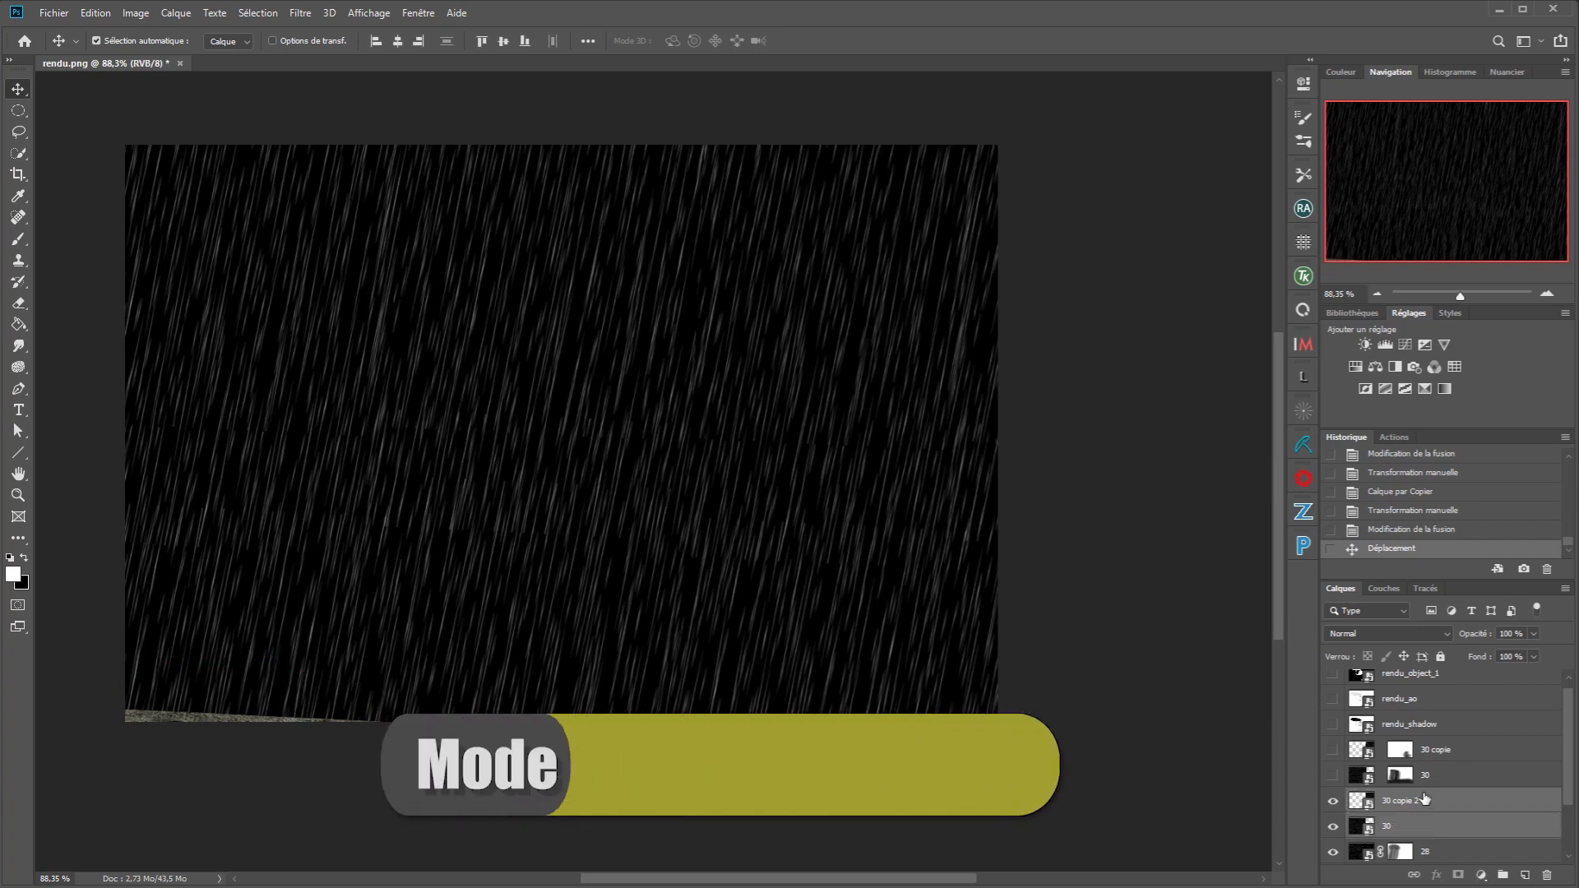
click(1410, 633)
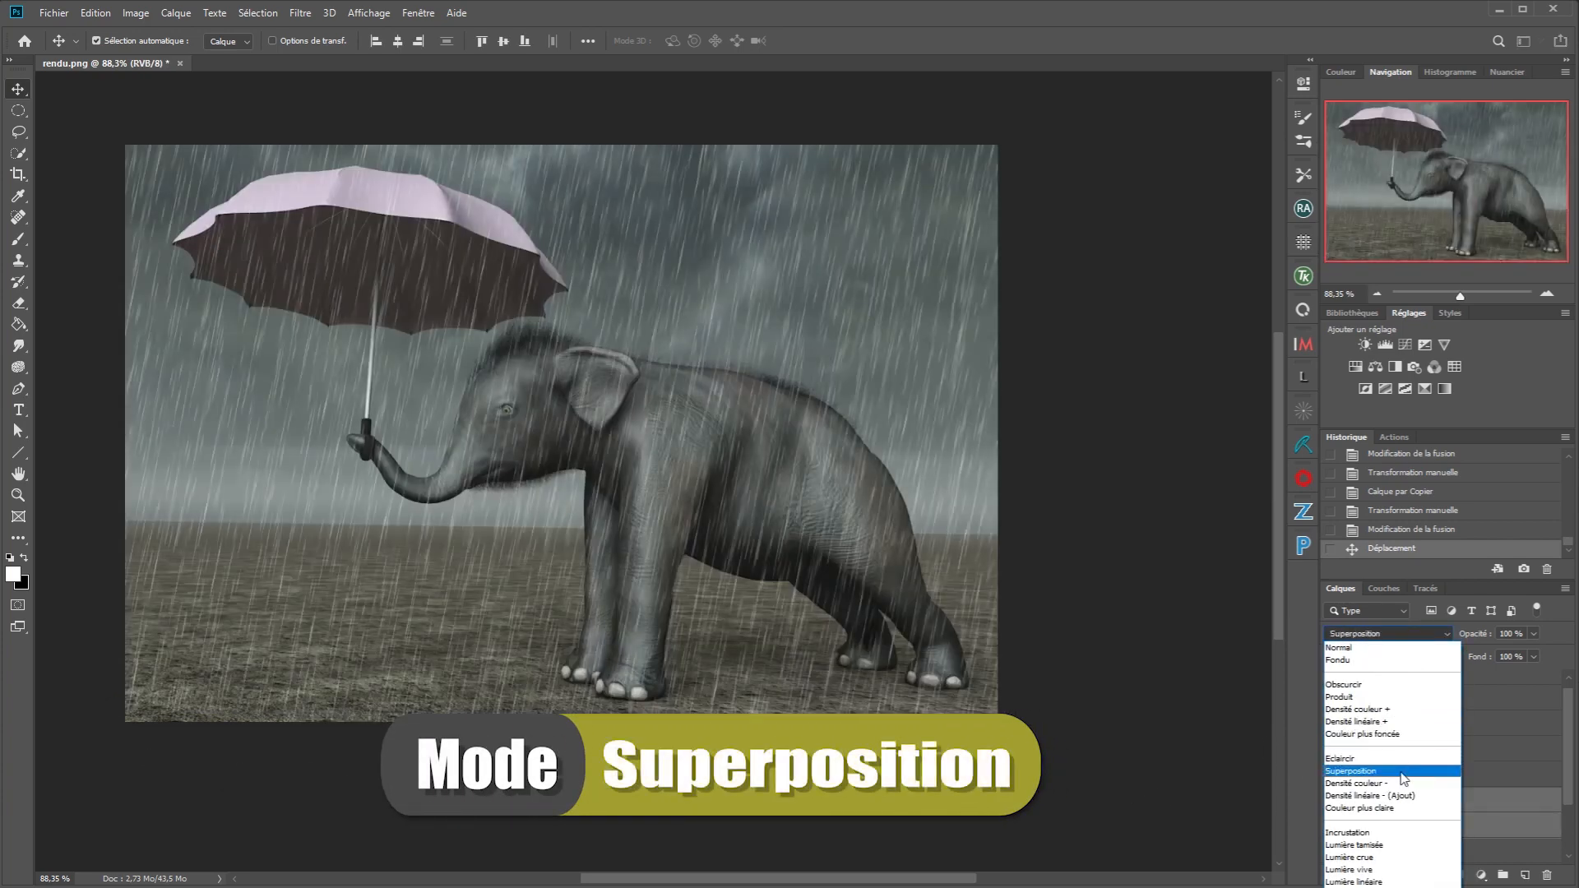
click(1402, 777)
drag(1478, 635, 1437, 647)
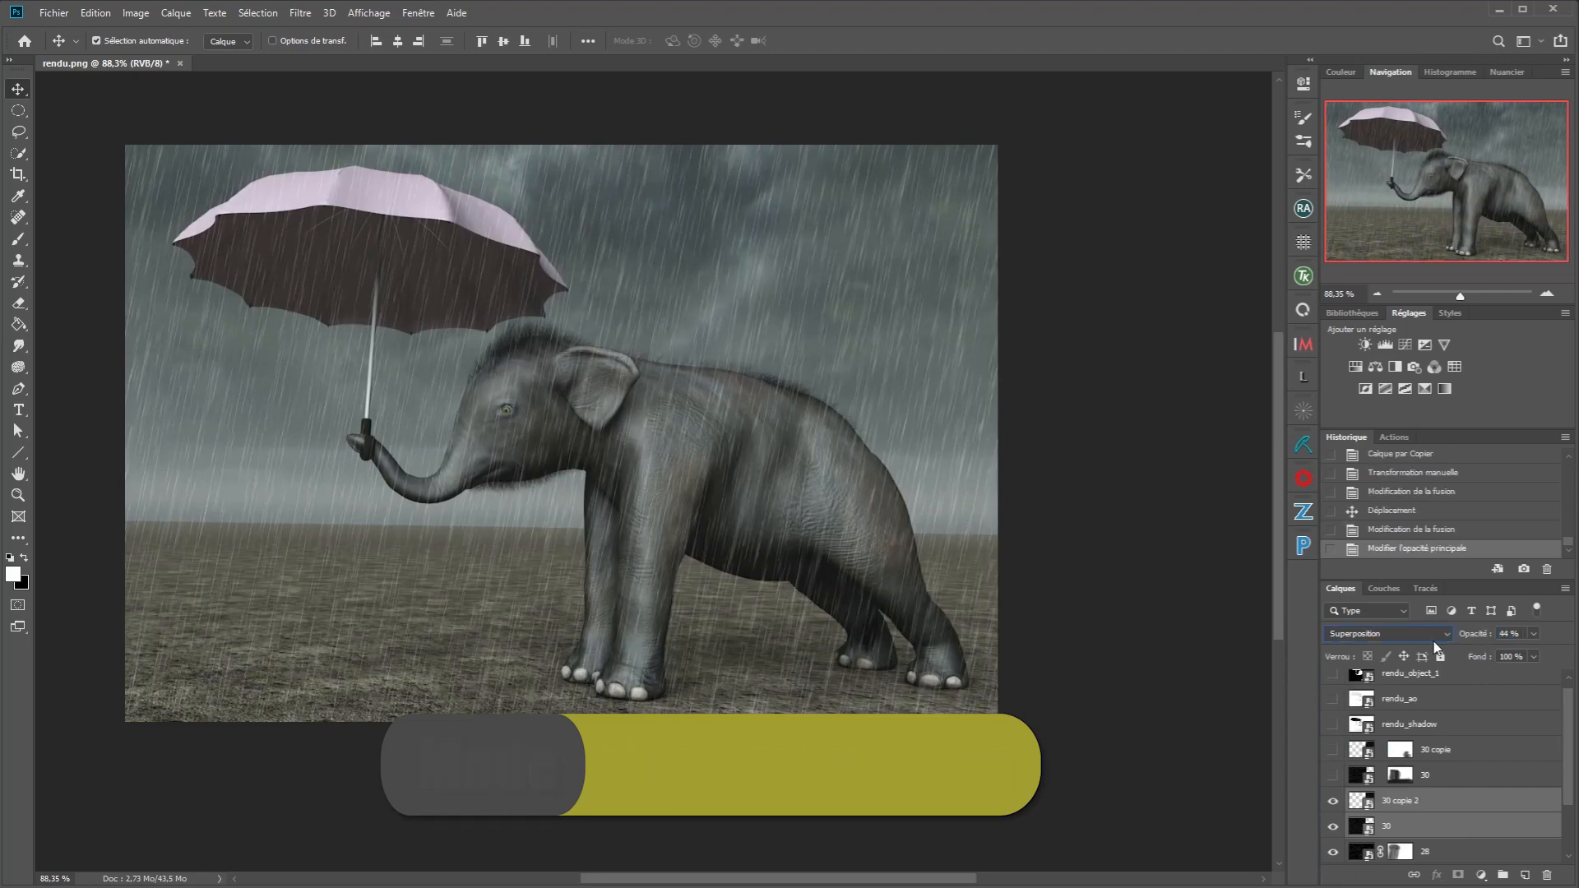
key(ctrl)
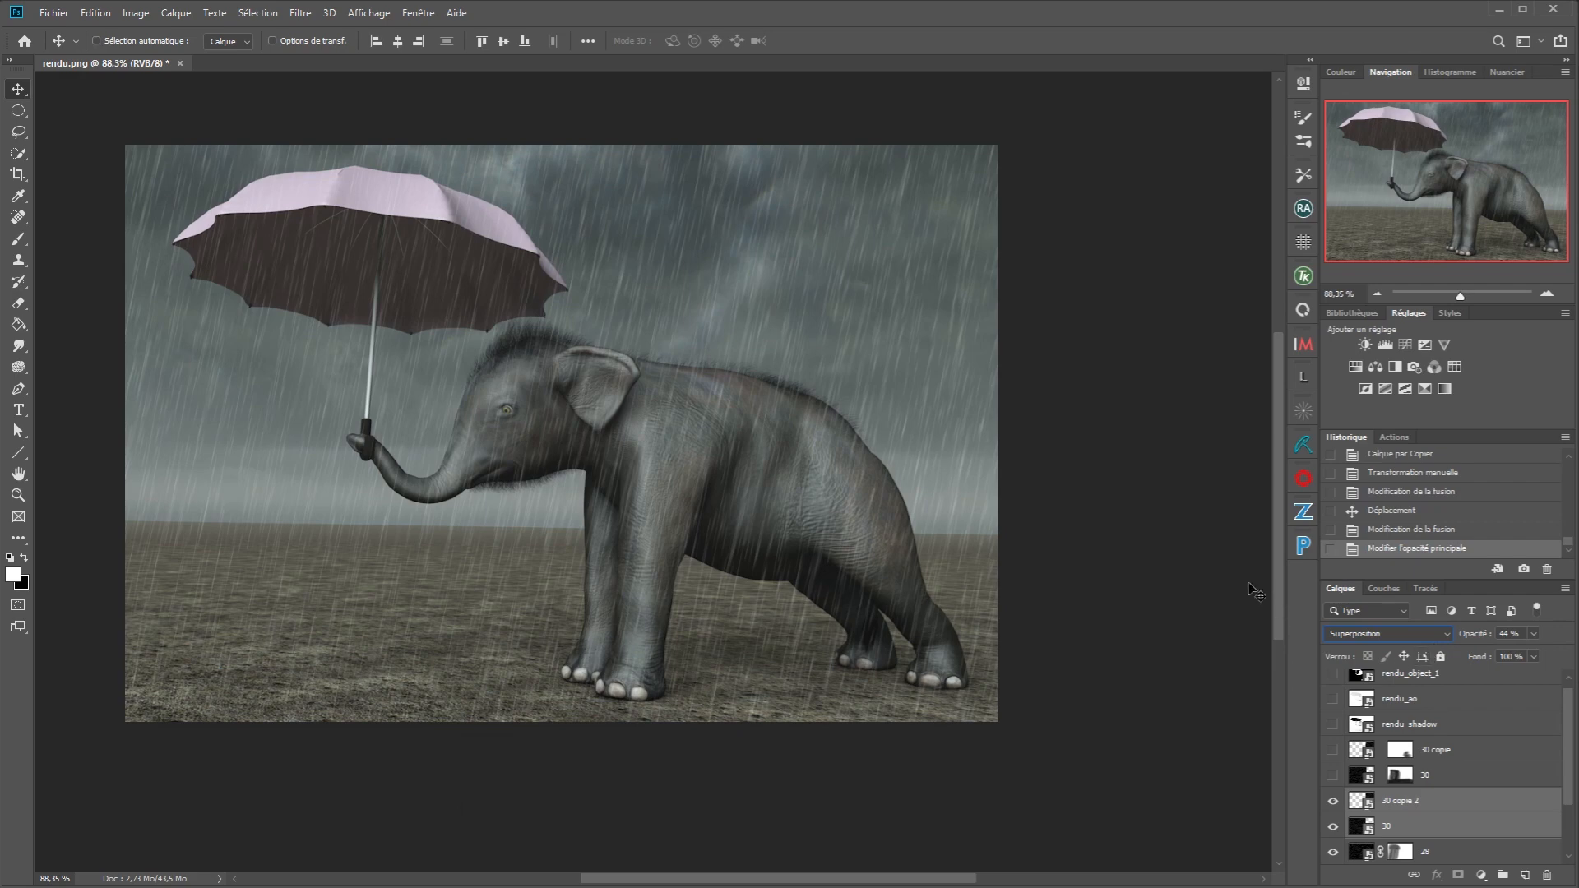
Merge rain layer 30 copie 2 with layer 30 and set the merged layer to Superposition at 100 % opacity.
click(1431, 805)
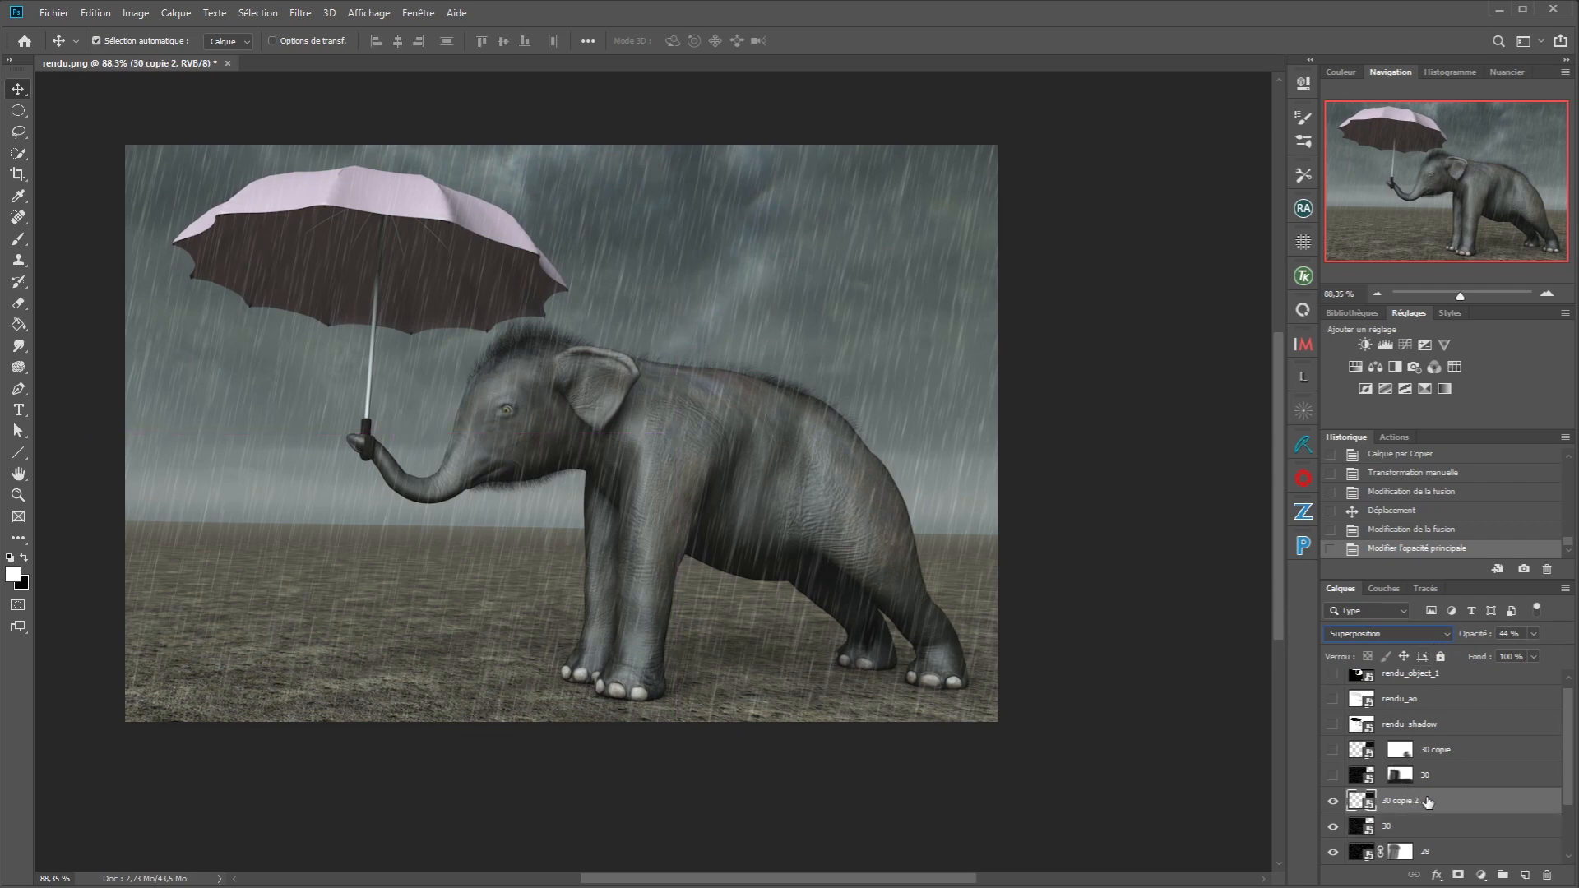
key(ctrl)
key(ctrl+0)
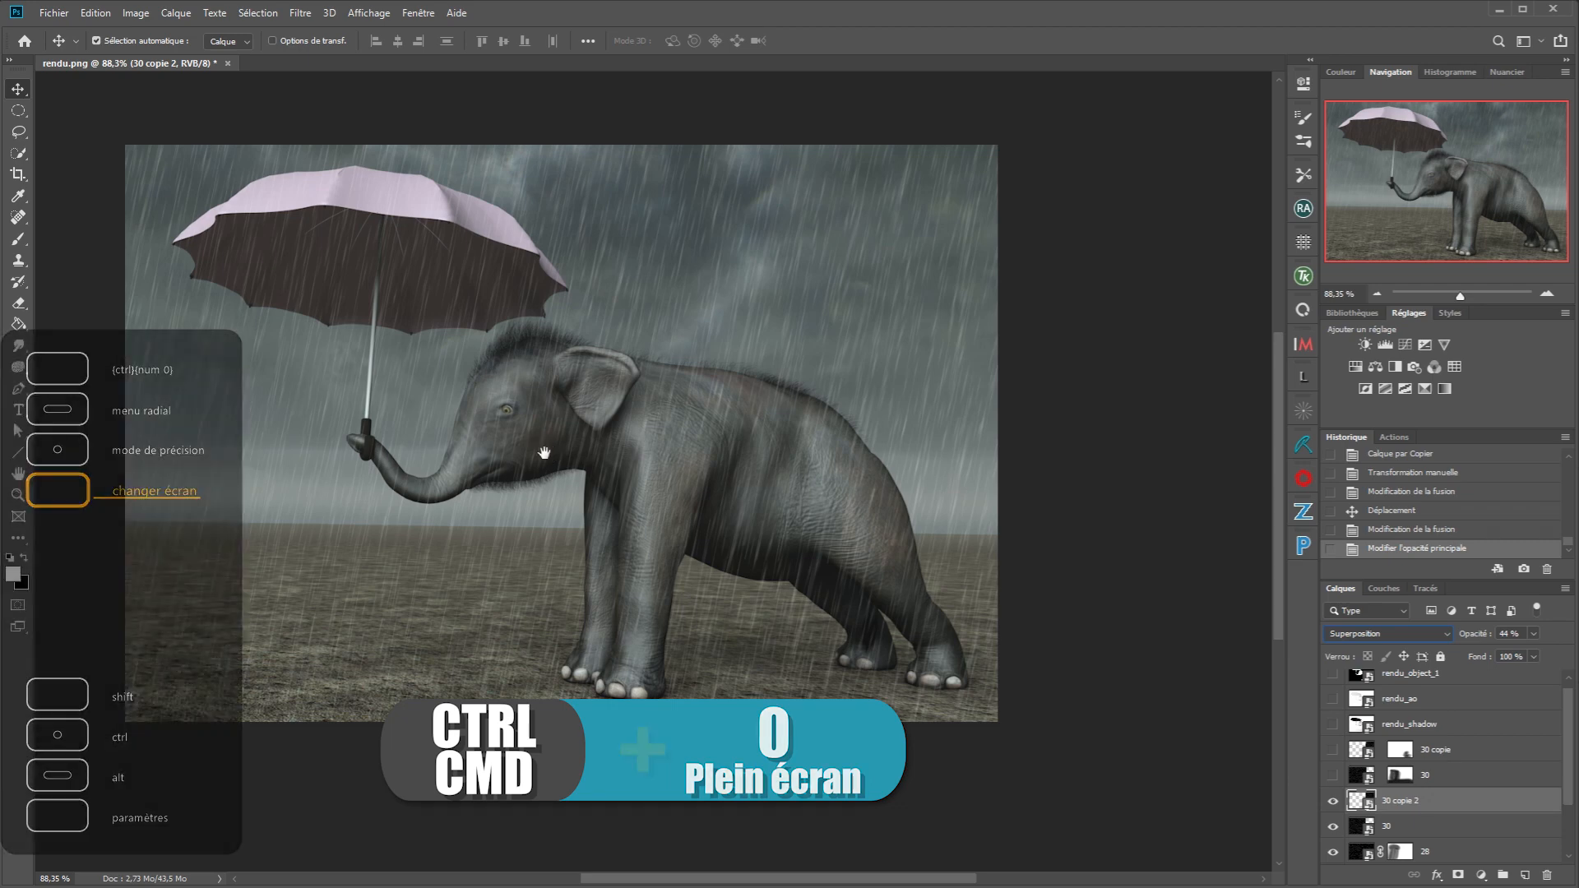
key(ctrl+0)
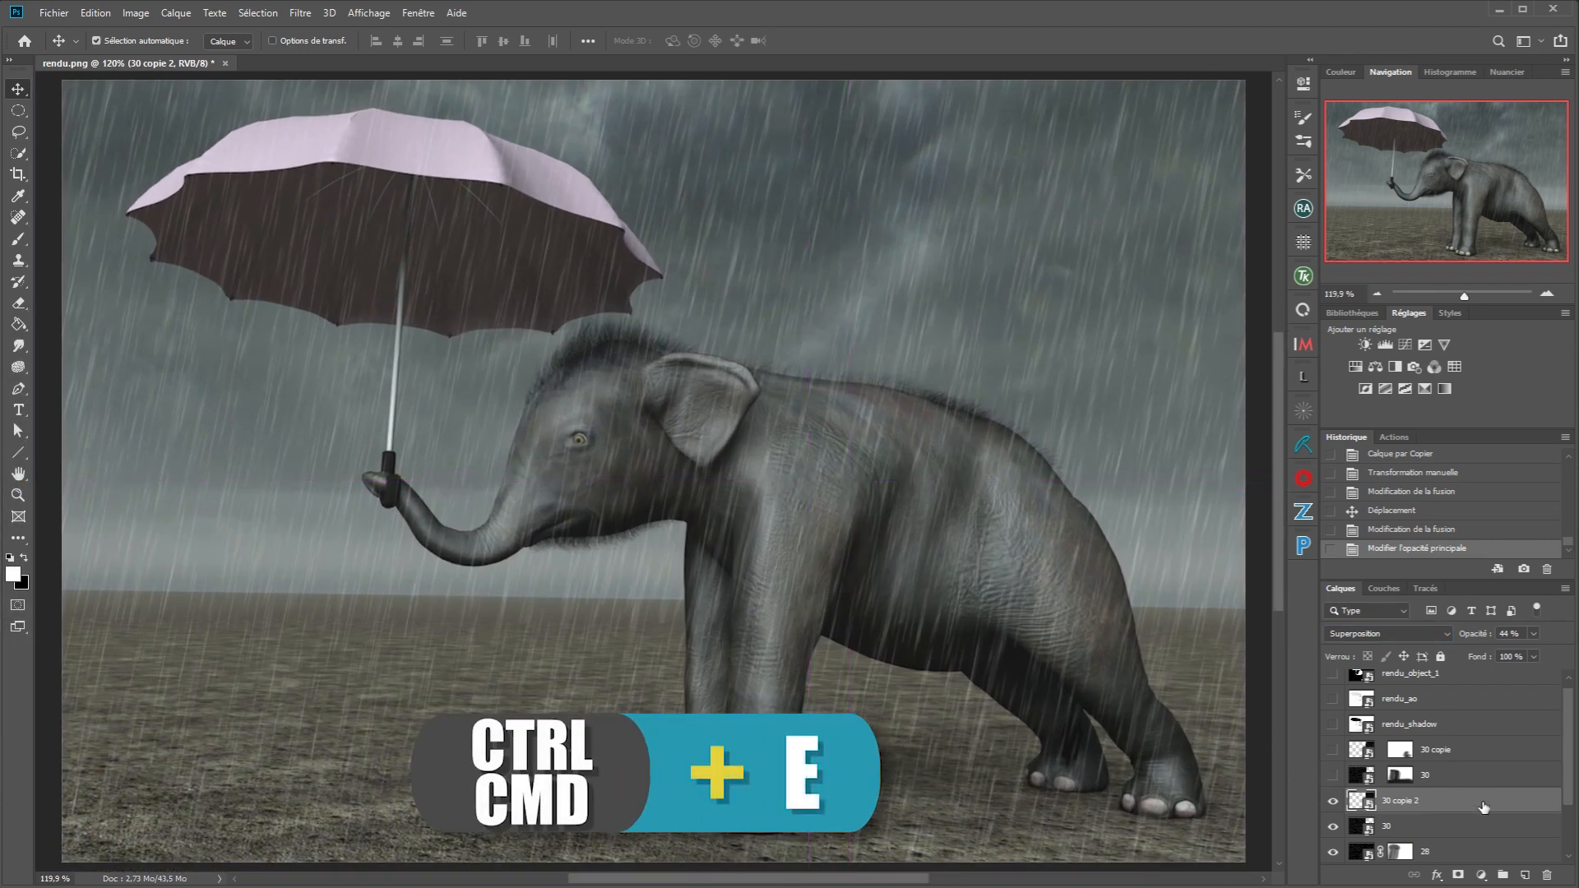
key(ctrl+e)
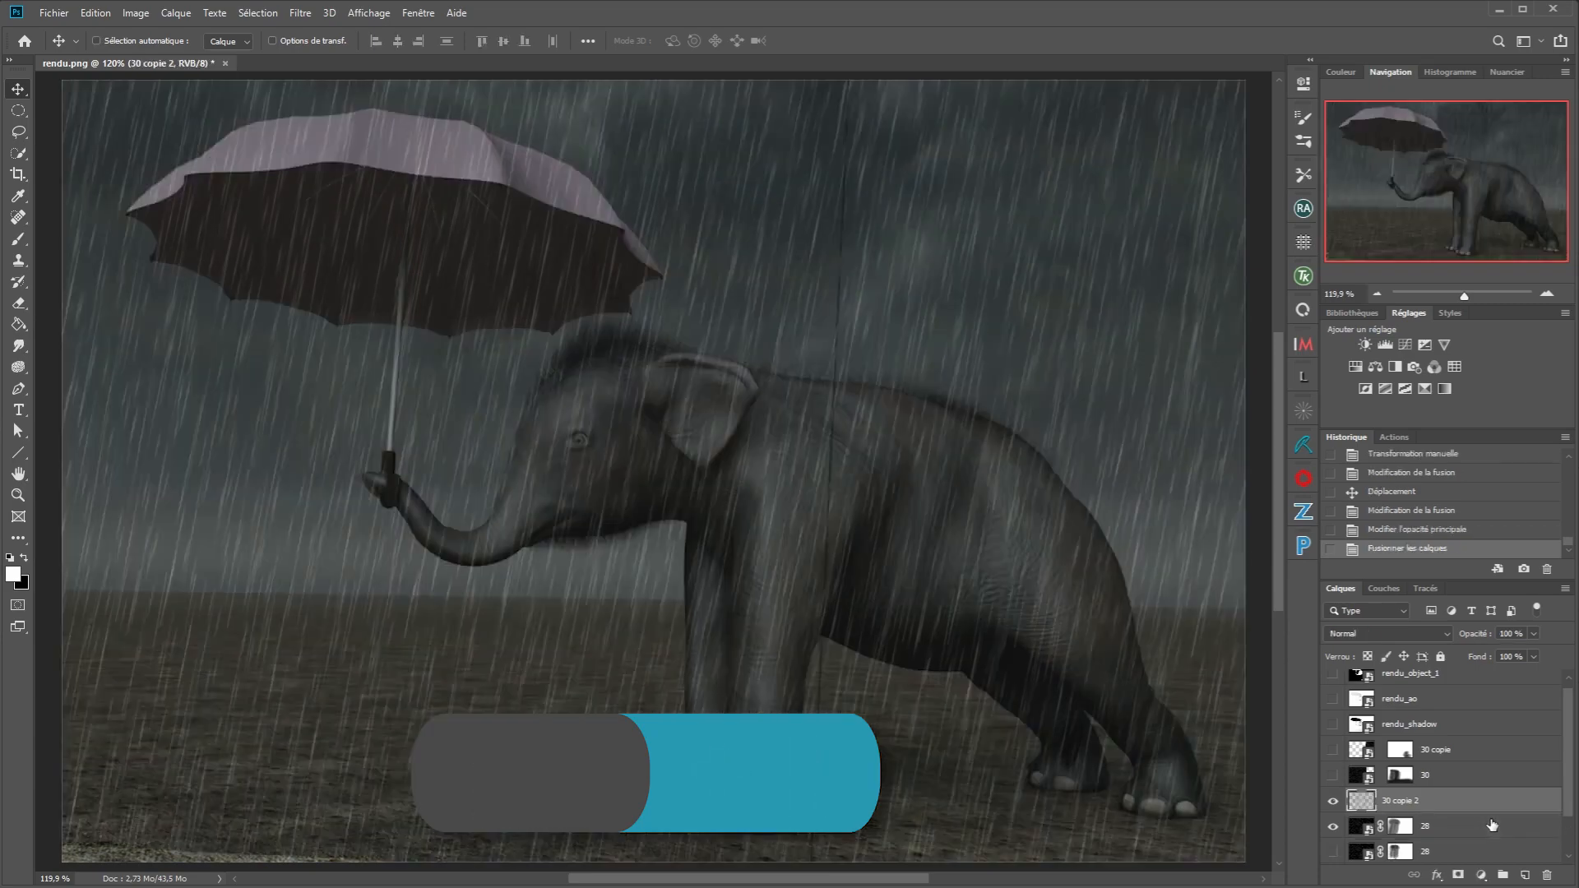
click(1433, 630)
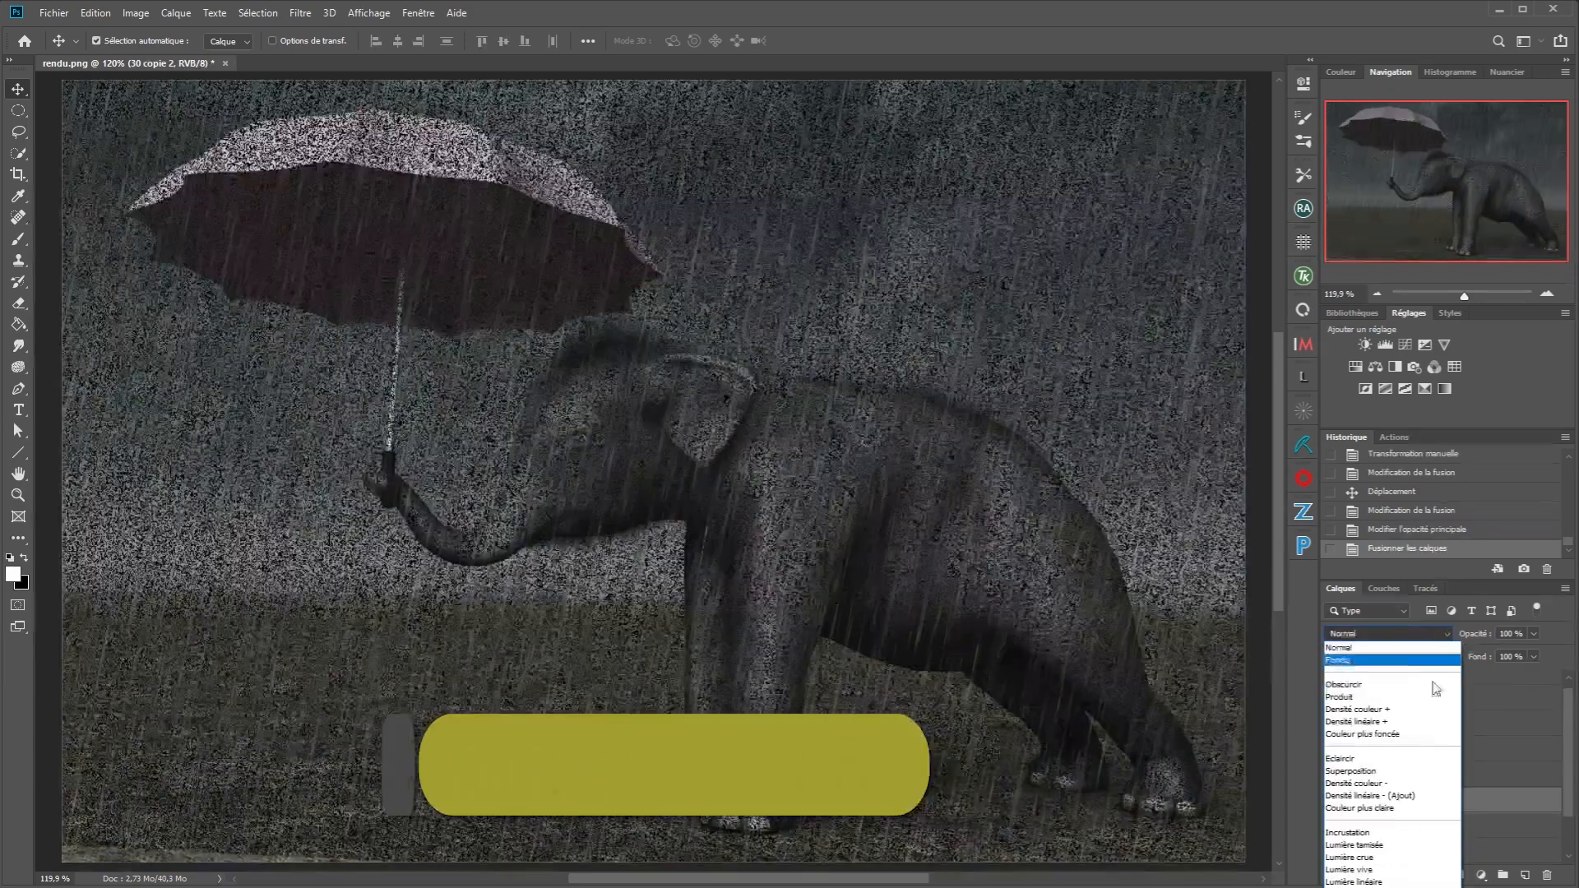
click(1398, 771)
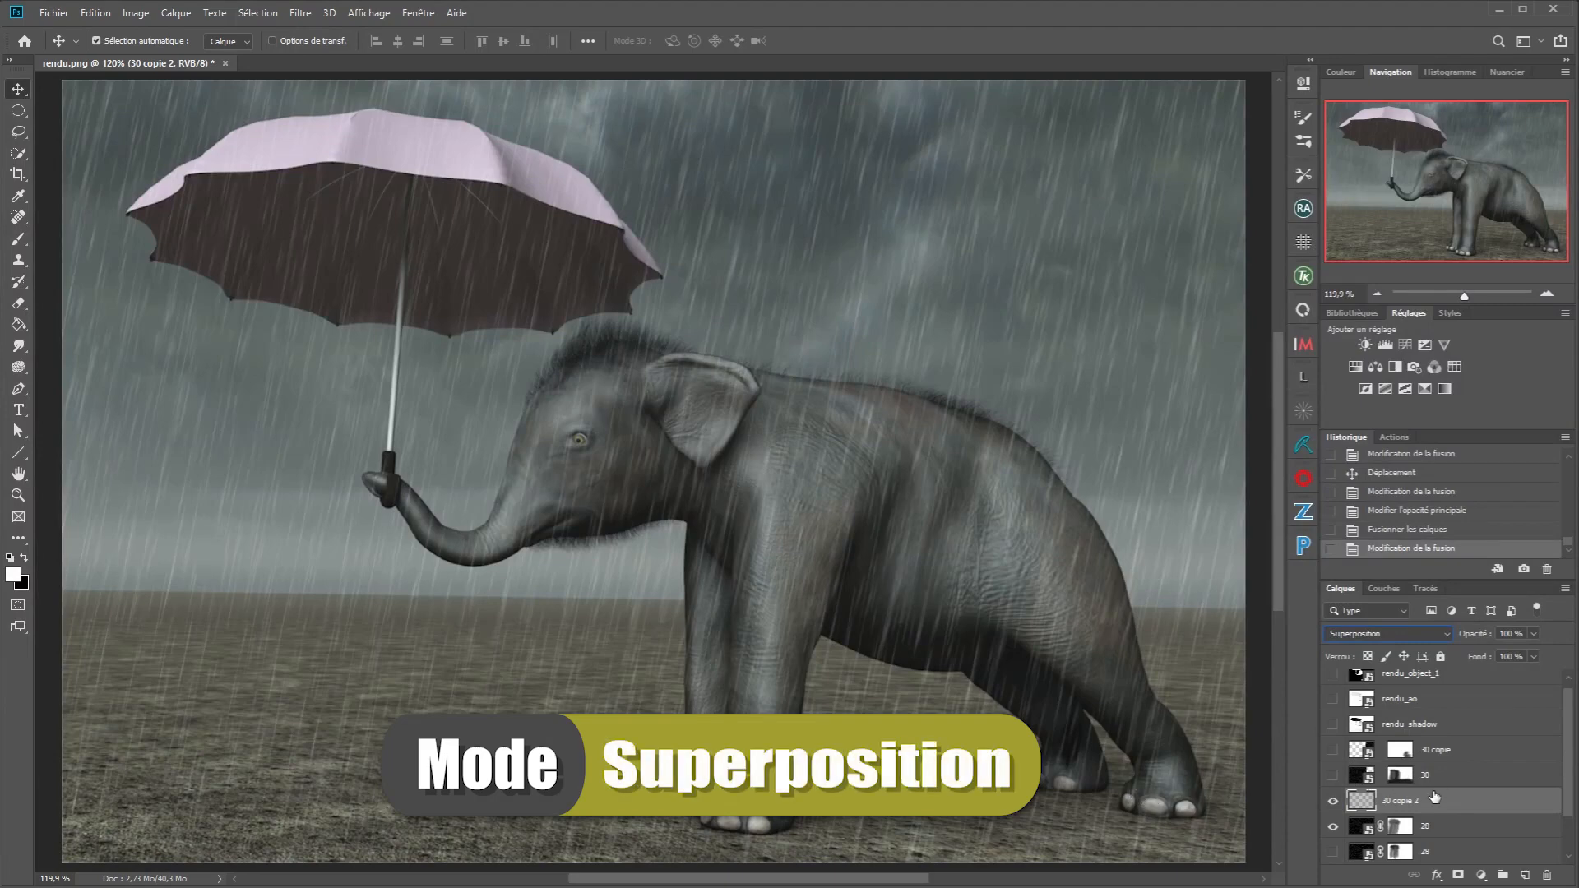
click(1485, 638)
Add a layer mask to 30 copie 2 and paint black at 30 % opacity over the umbrella, the area beneath it, the ground and the elephant's hind legs.
click(1458, 875)
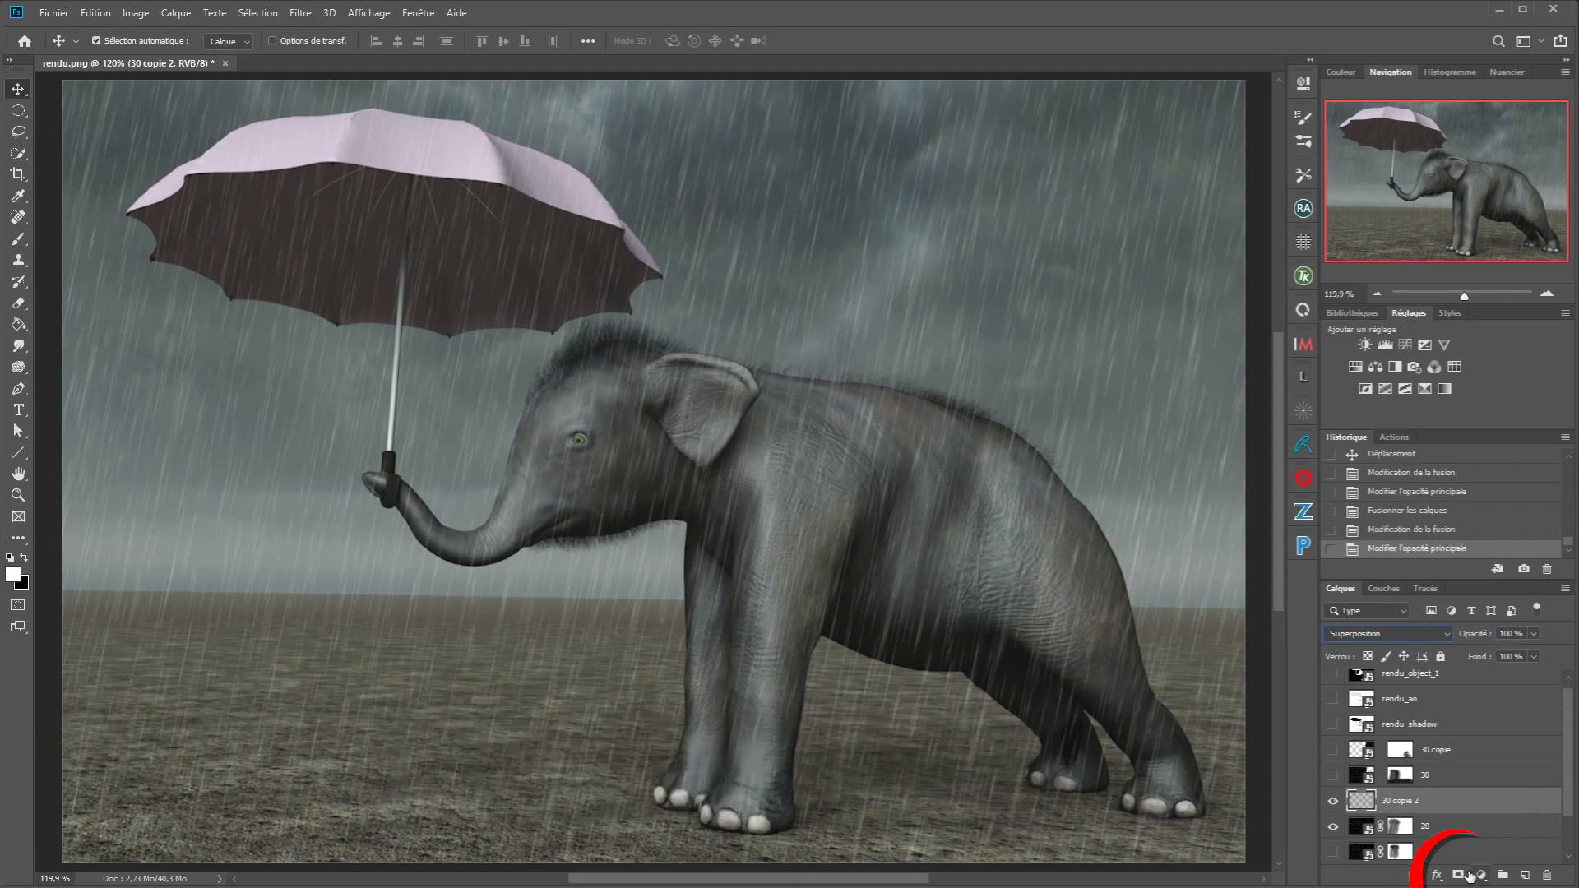
key(b)
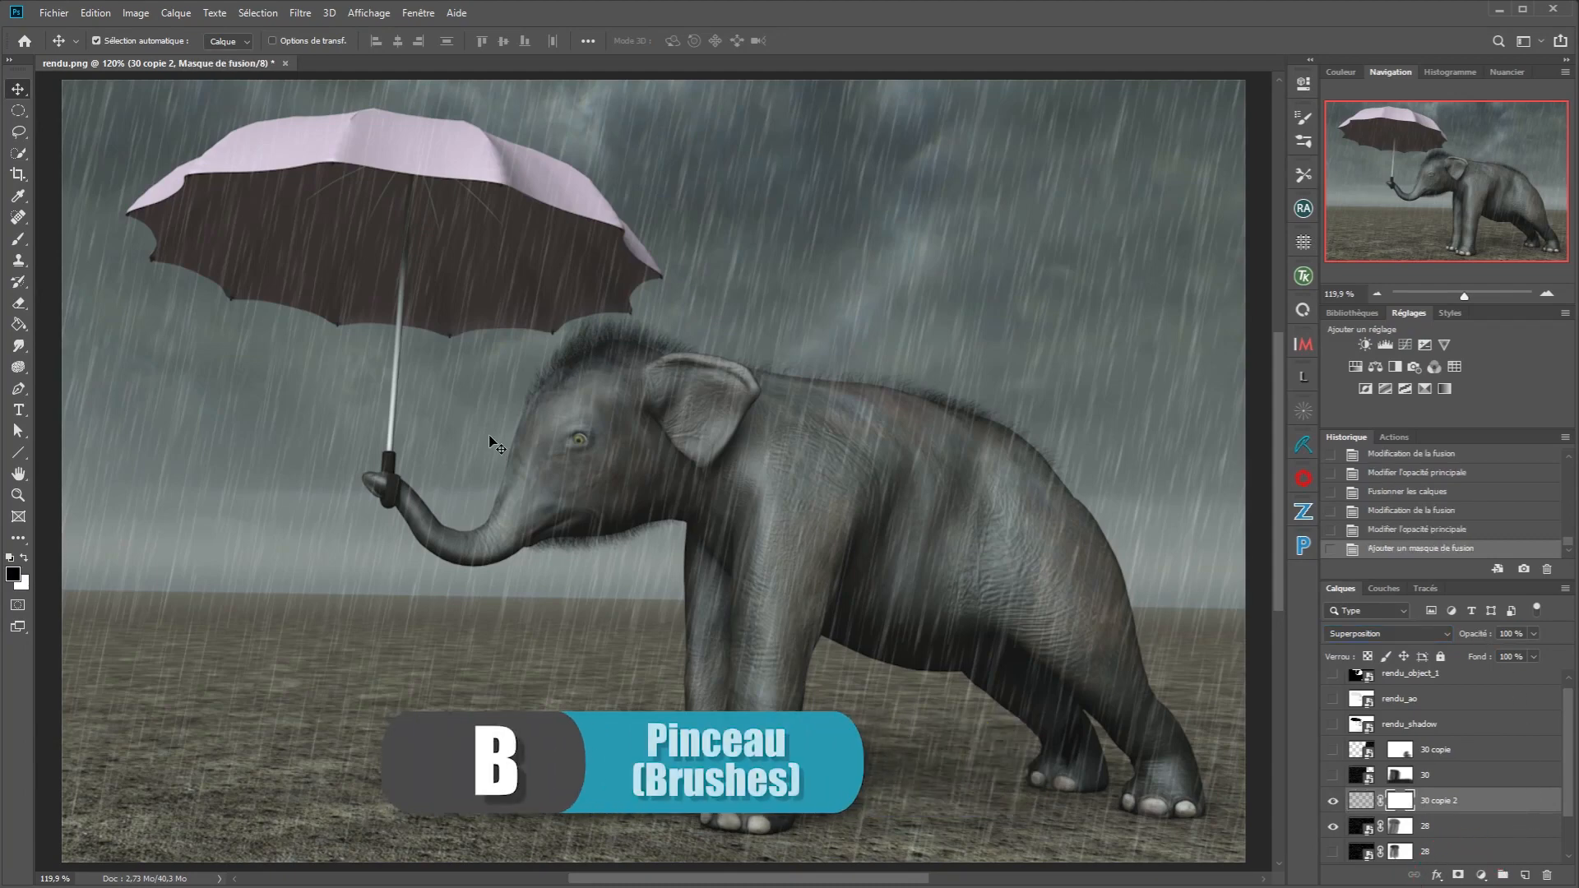
mouse_move(251, 291)
mouse_down()
mouse_move(246, 258)
mouse_move(484, 256)
mouse_move(264, 243)
mouse_move(304, 247)
mouse_up()
mouse_move(296, 279)
mouse_down()
mouse_move(354, 262)
mouse_move(327, 343)
mouse_move(282, 405)
mouse_move(441, 582)
mouse_move(381, 335)
mouse_move(286, 532)
mouse_move(435, 486)
mouse_move(354, 205)
mouse_move(444, 321)
mouse_move(449, 355)
mouse_up()
drag(175, 818, 91, 793)
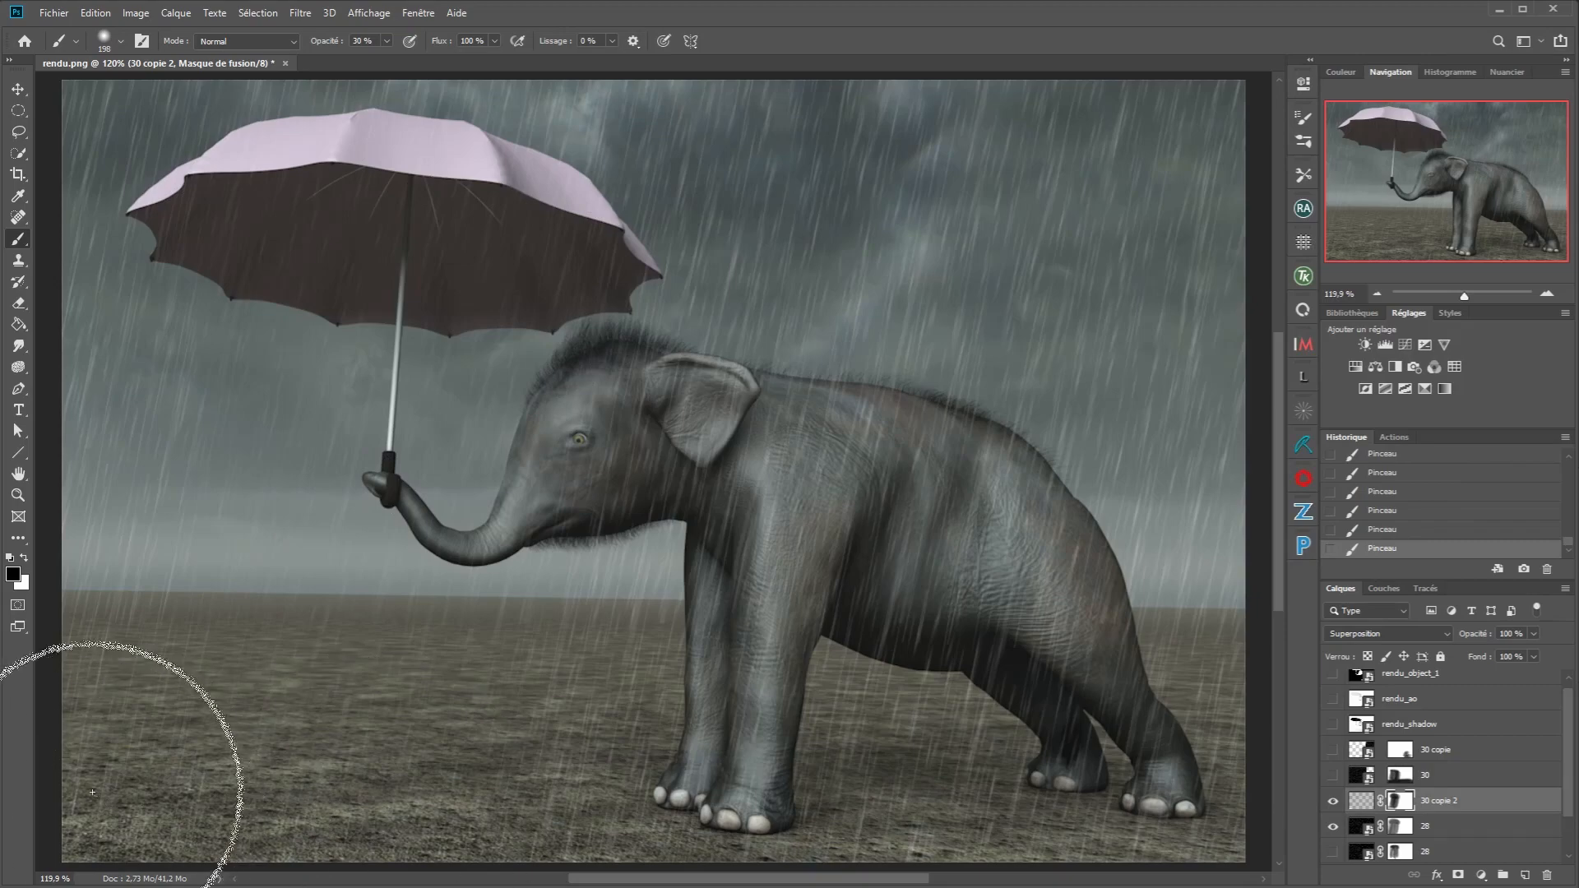
mouse_move(1147, 795)
mouse_down()
mouse_move(1028, 763)
mouse_move(1140, 762)
mouse_move(1157, 792)
mouse_move(1033, 695)
mouse_up()
scroll(1033, 696, down, 2)
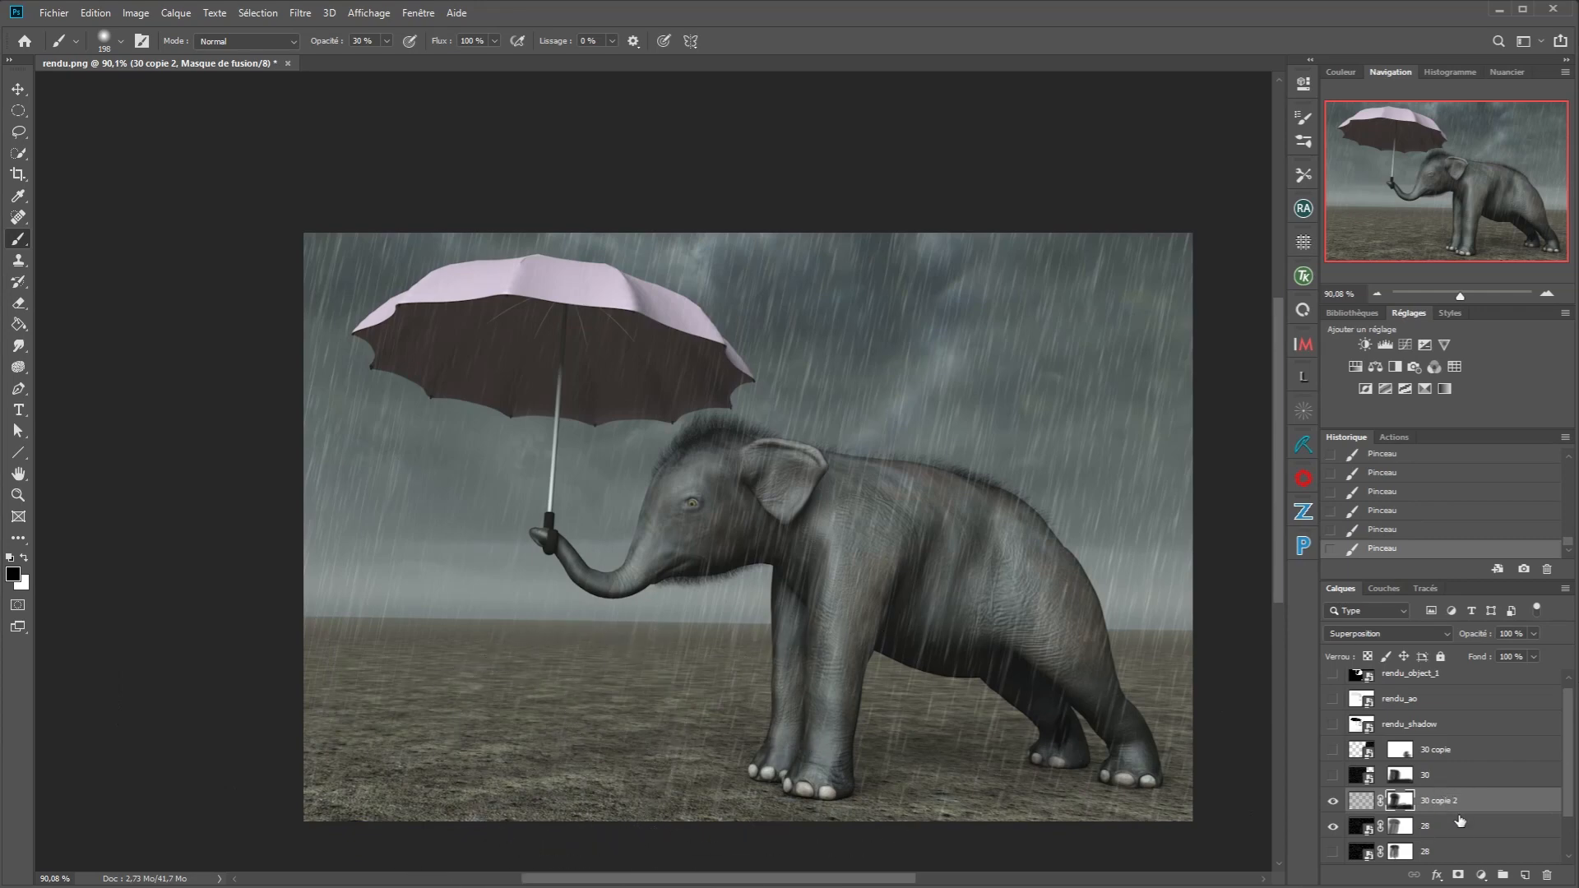
click(1391, 829)
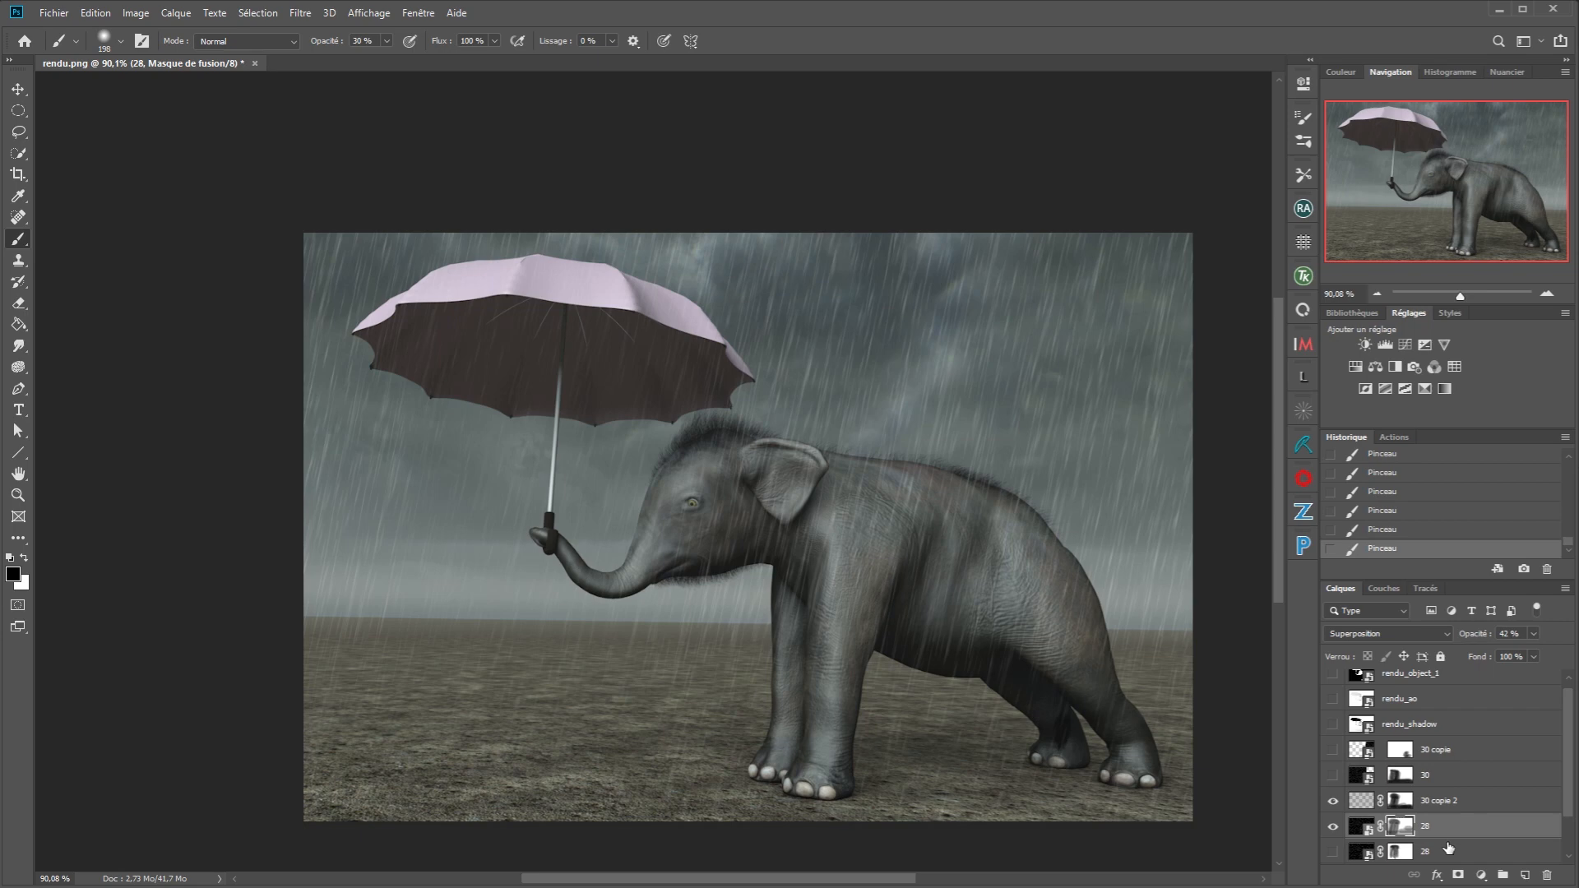
key(ctrl+0)
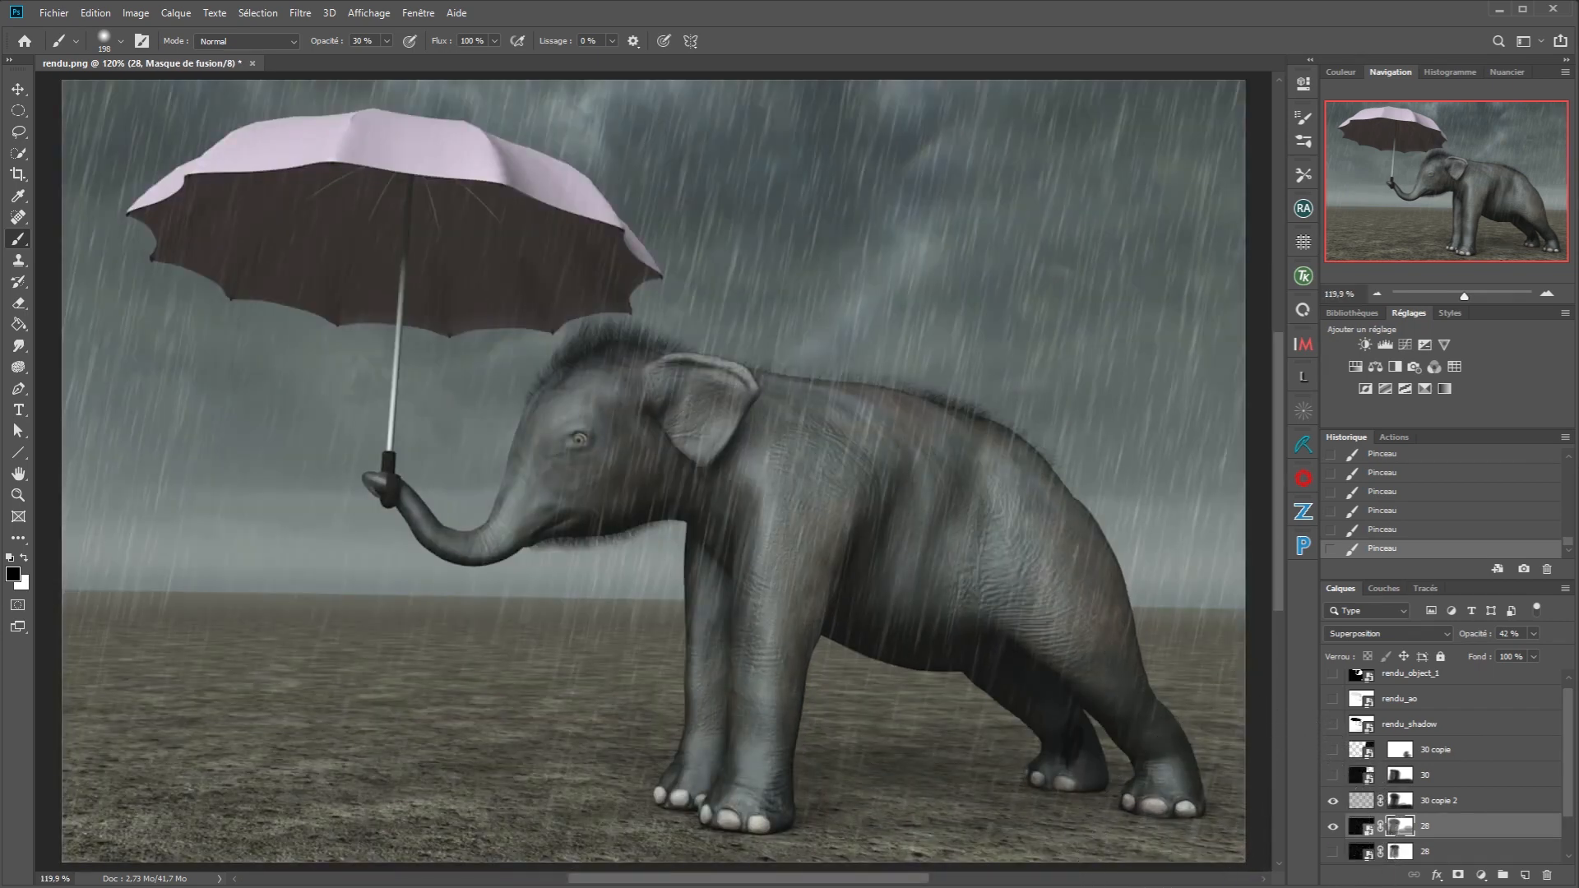
Duplicate the Arrière-plan copie layer and apply the duplicate's layer mask to isolate the elephant and umbrella.
scroll(1572, 750, down, 2)
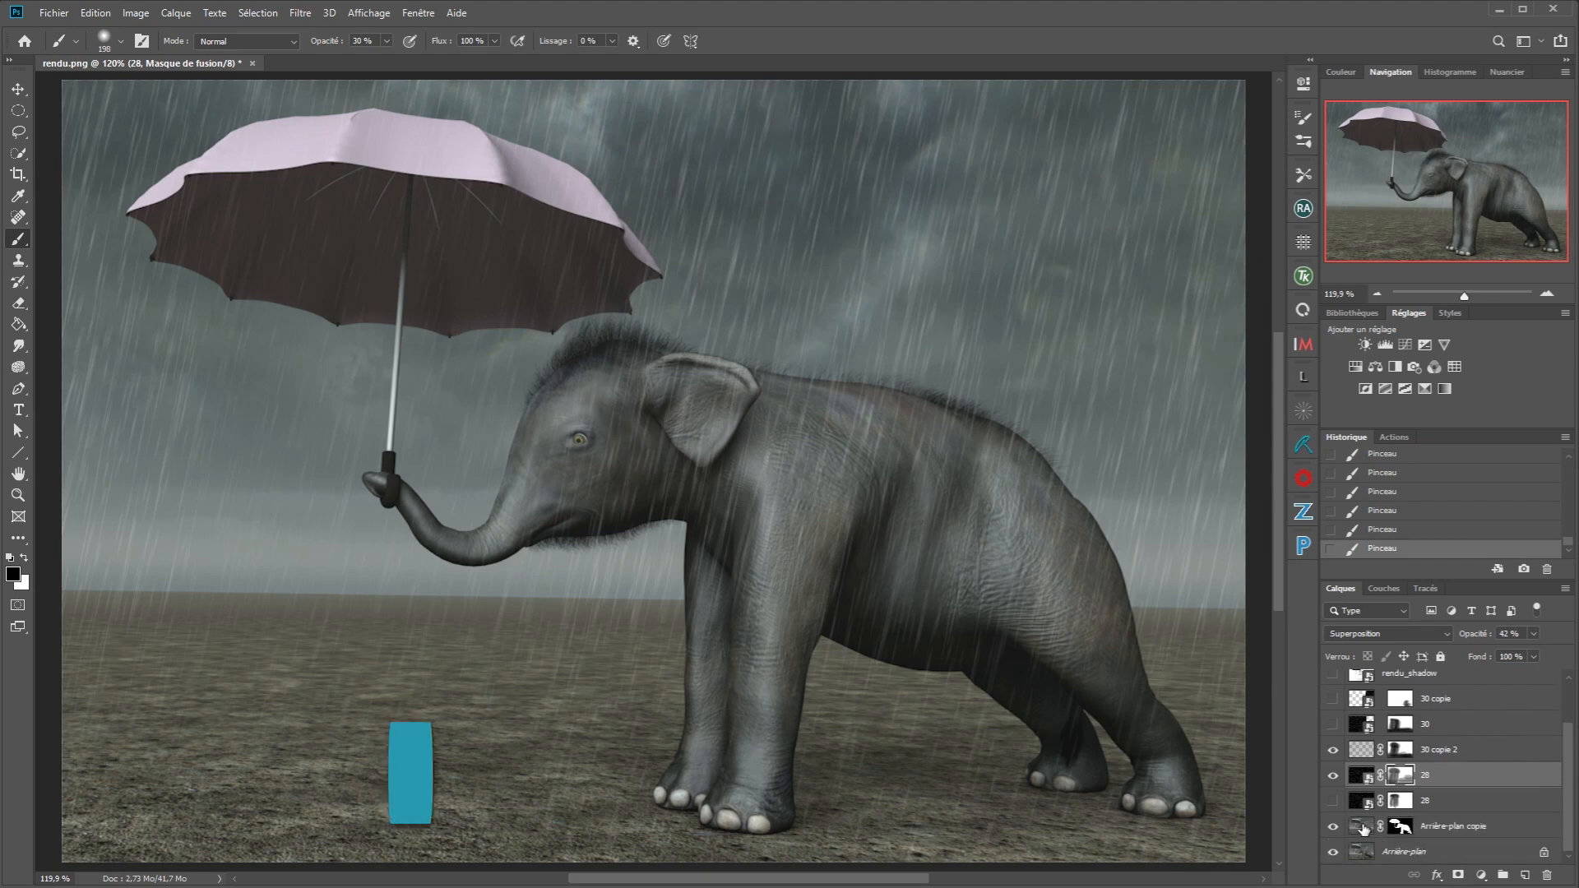
click(1366, 828)
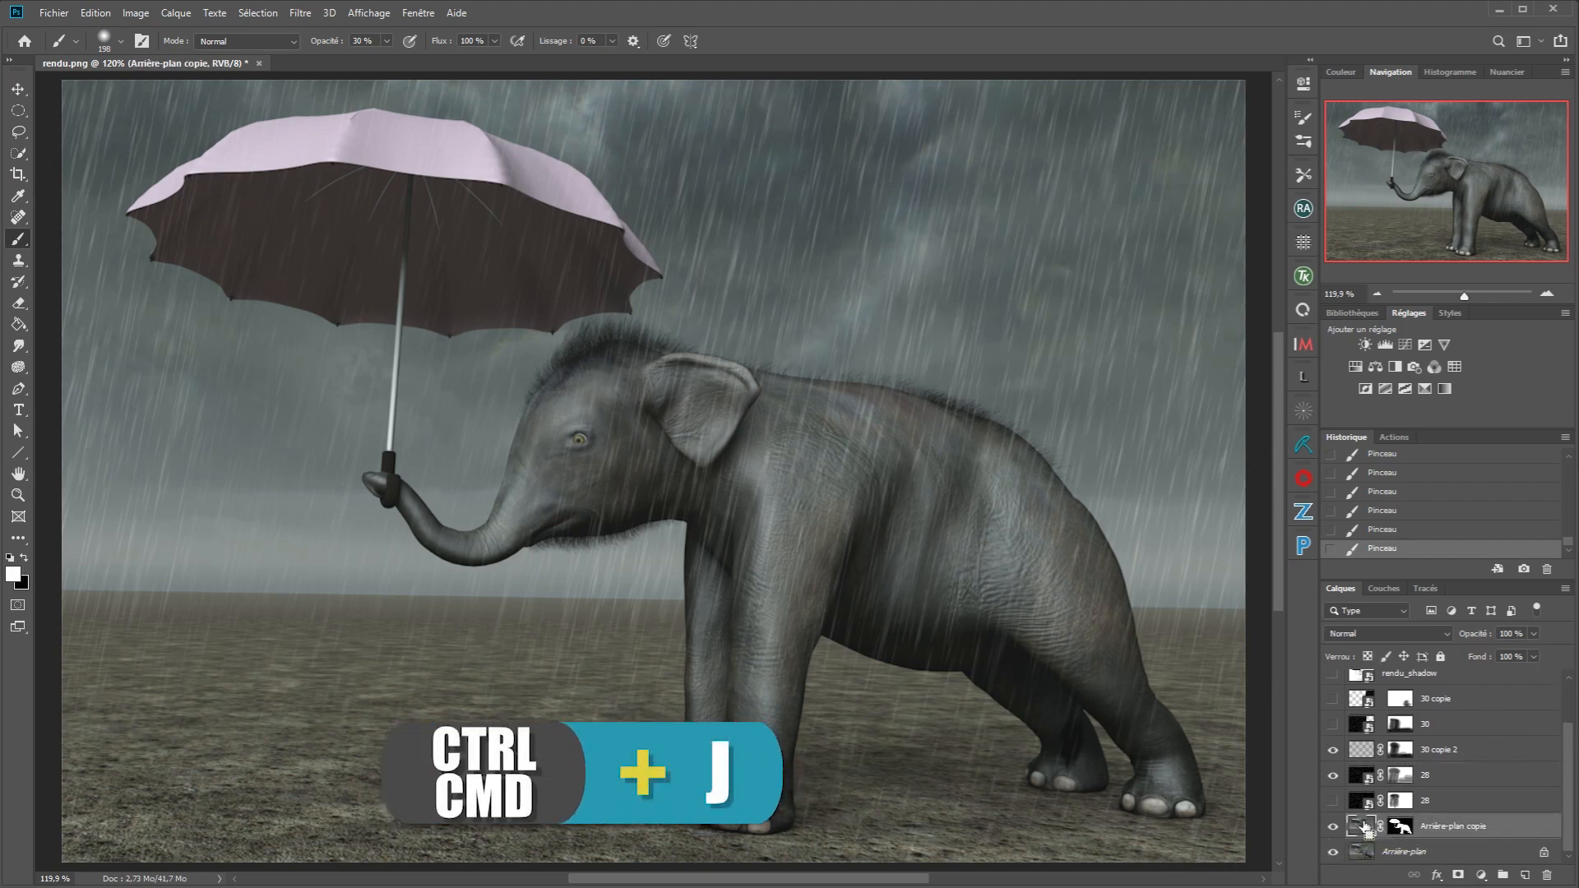
key(ctrl+j)
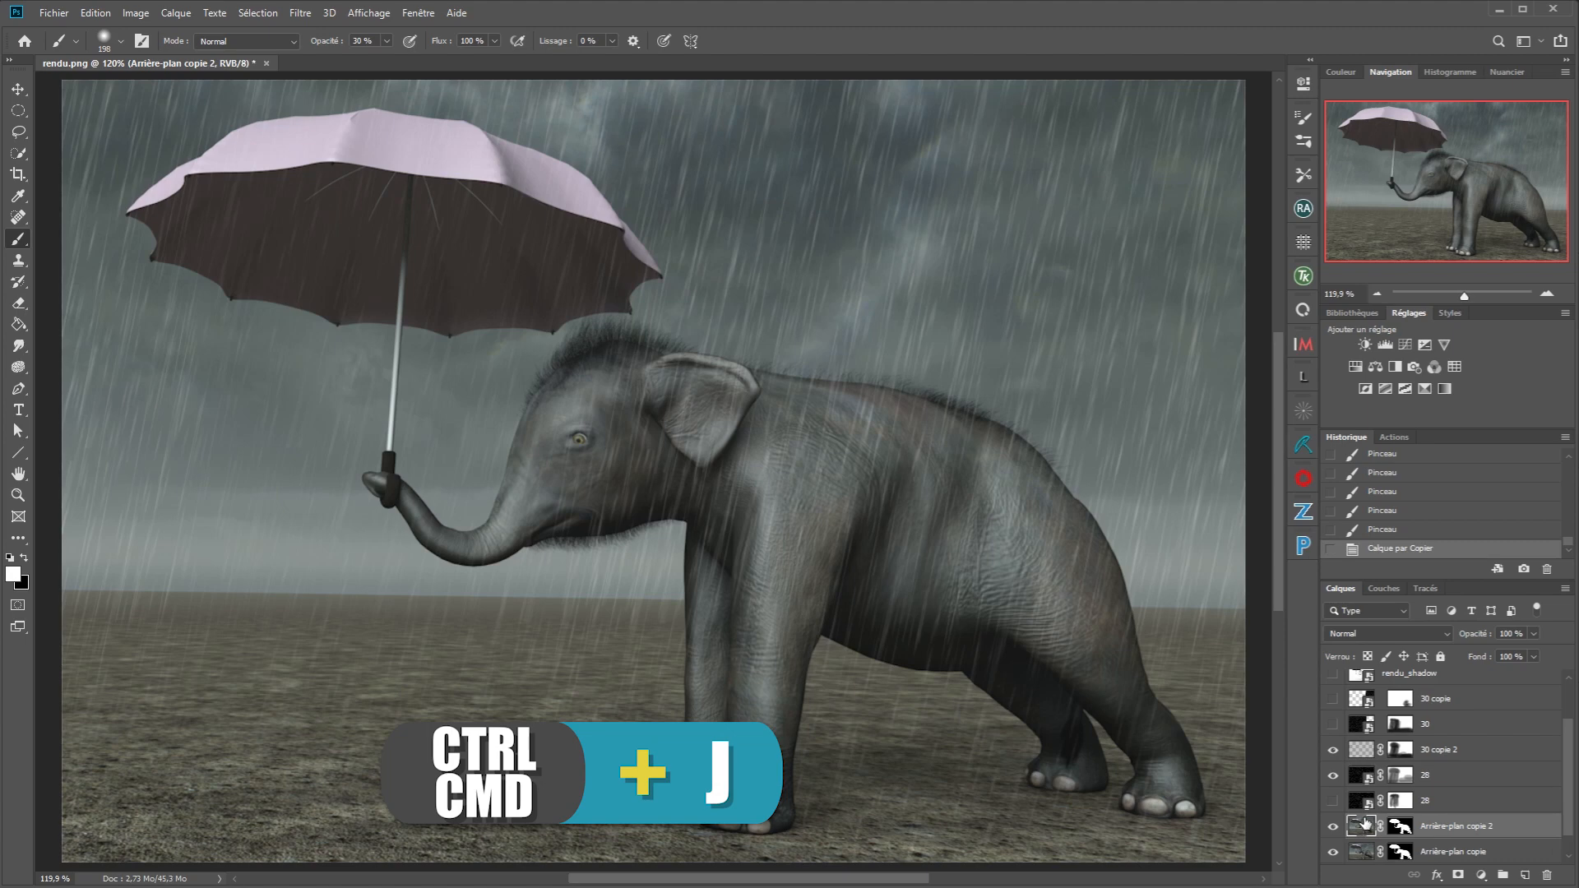
right_click(1406, 825)
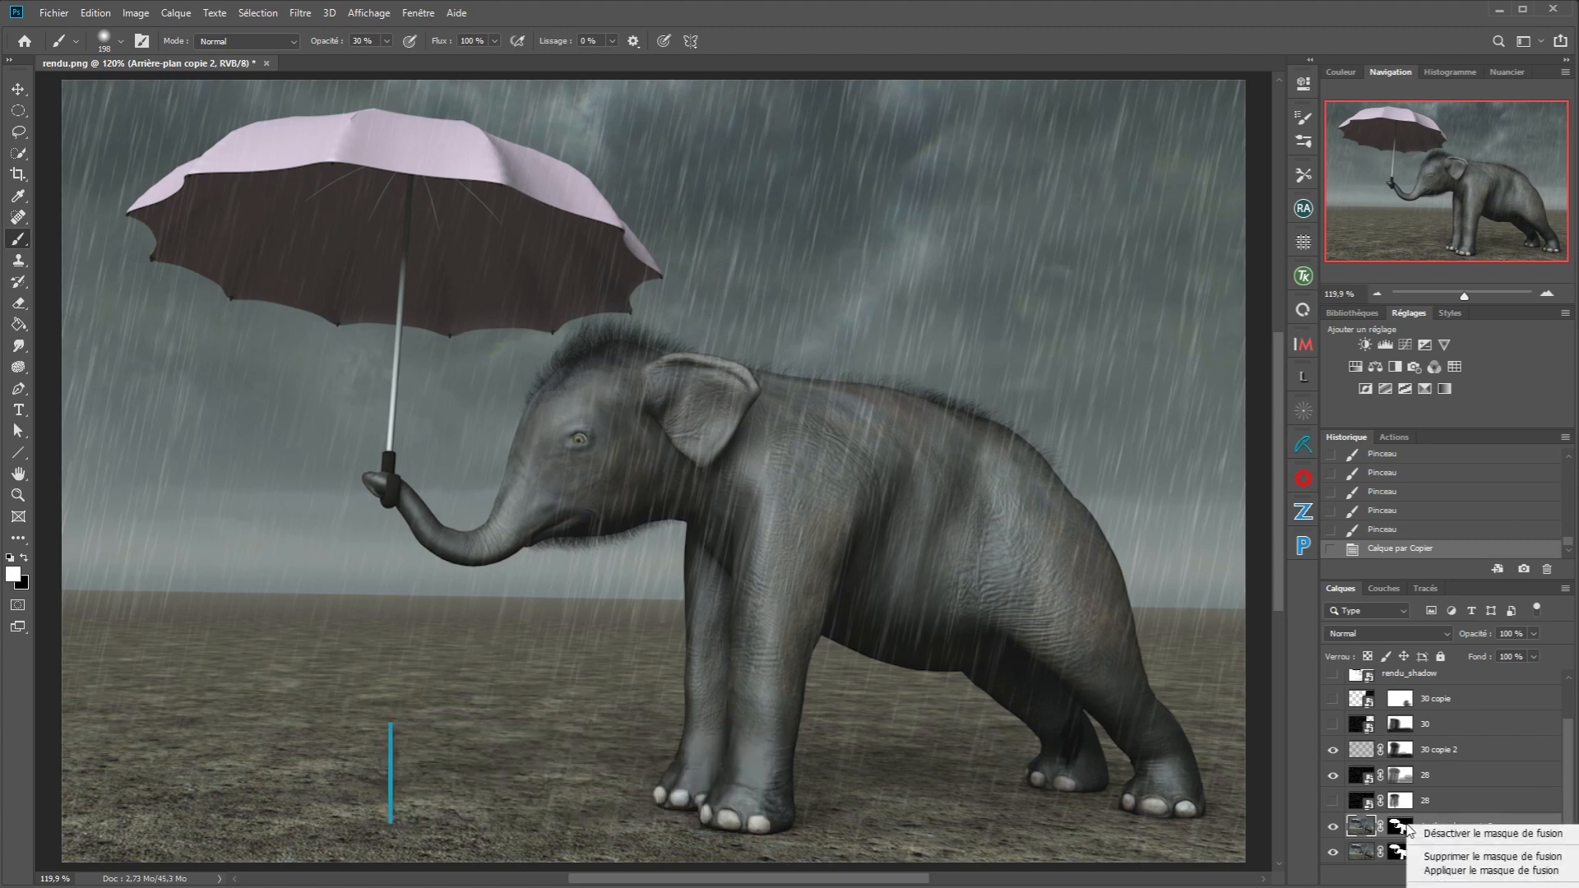
click(1439, 873)
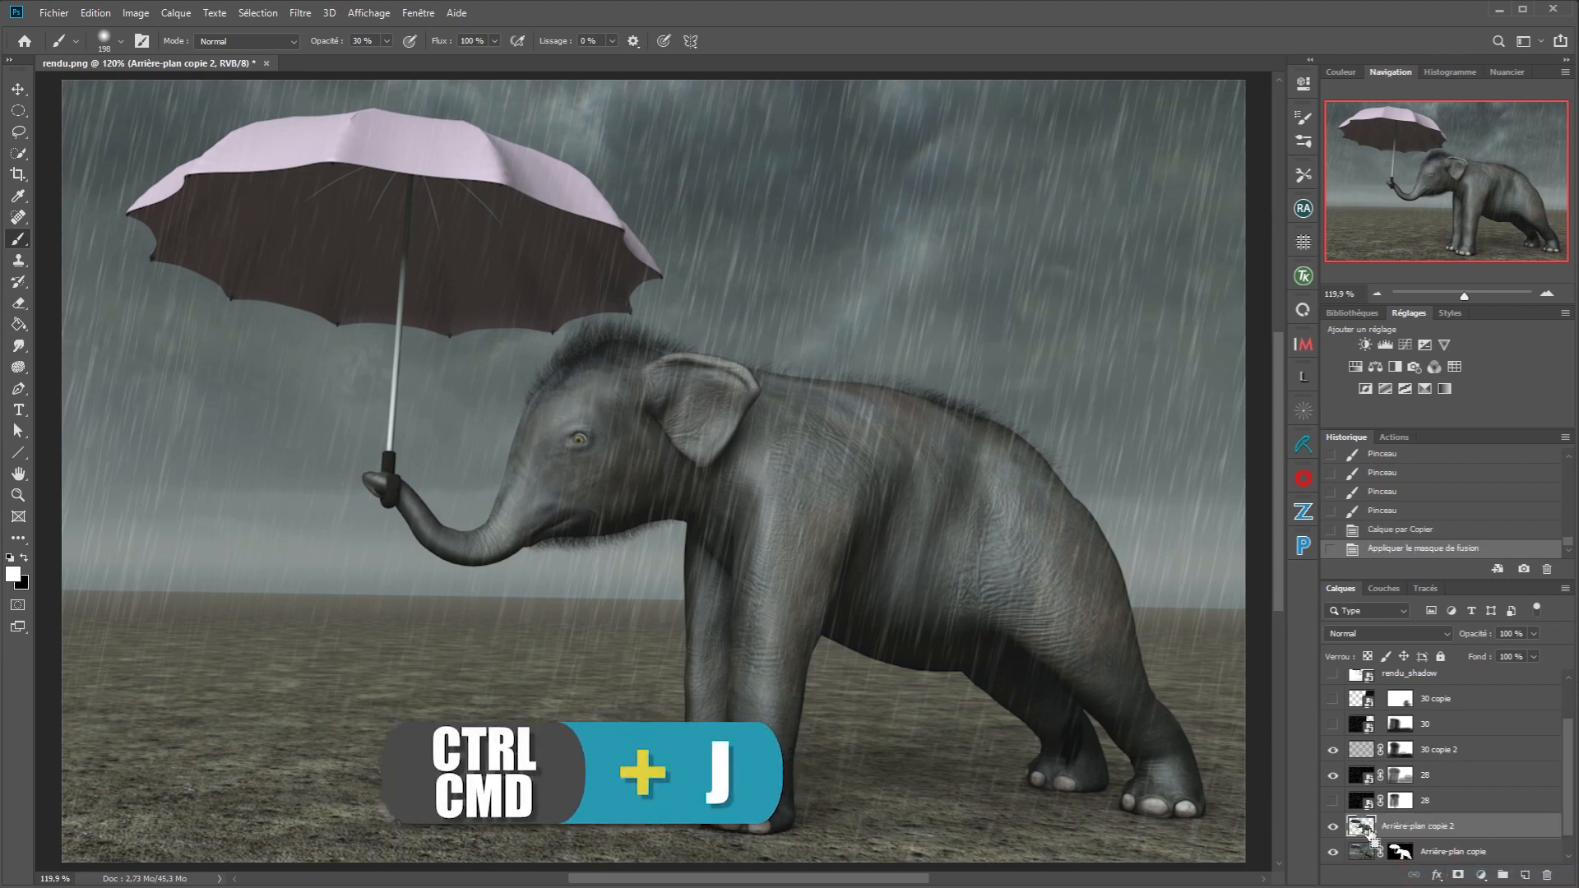
Duplicate the cut-out layer Arrière-plan copie 2 and choose the Emballage plastique effect for the copy in the filter gallery.
key(ctrl+j)
drag(1567, 771, 1567, 800)
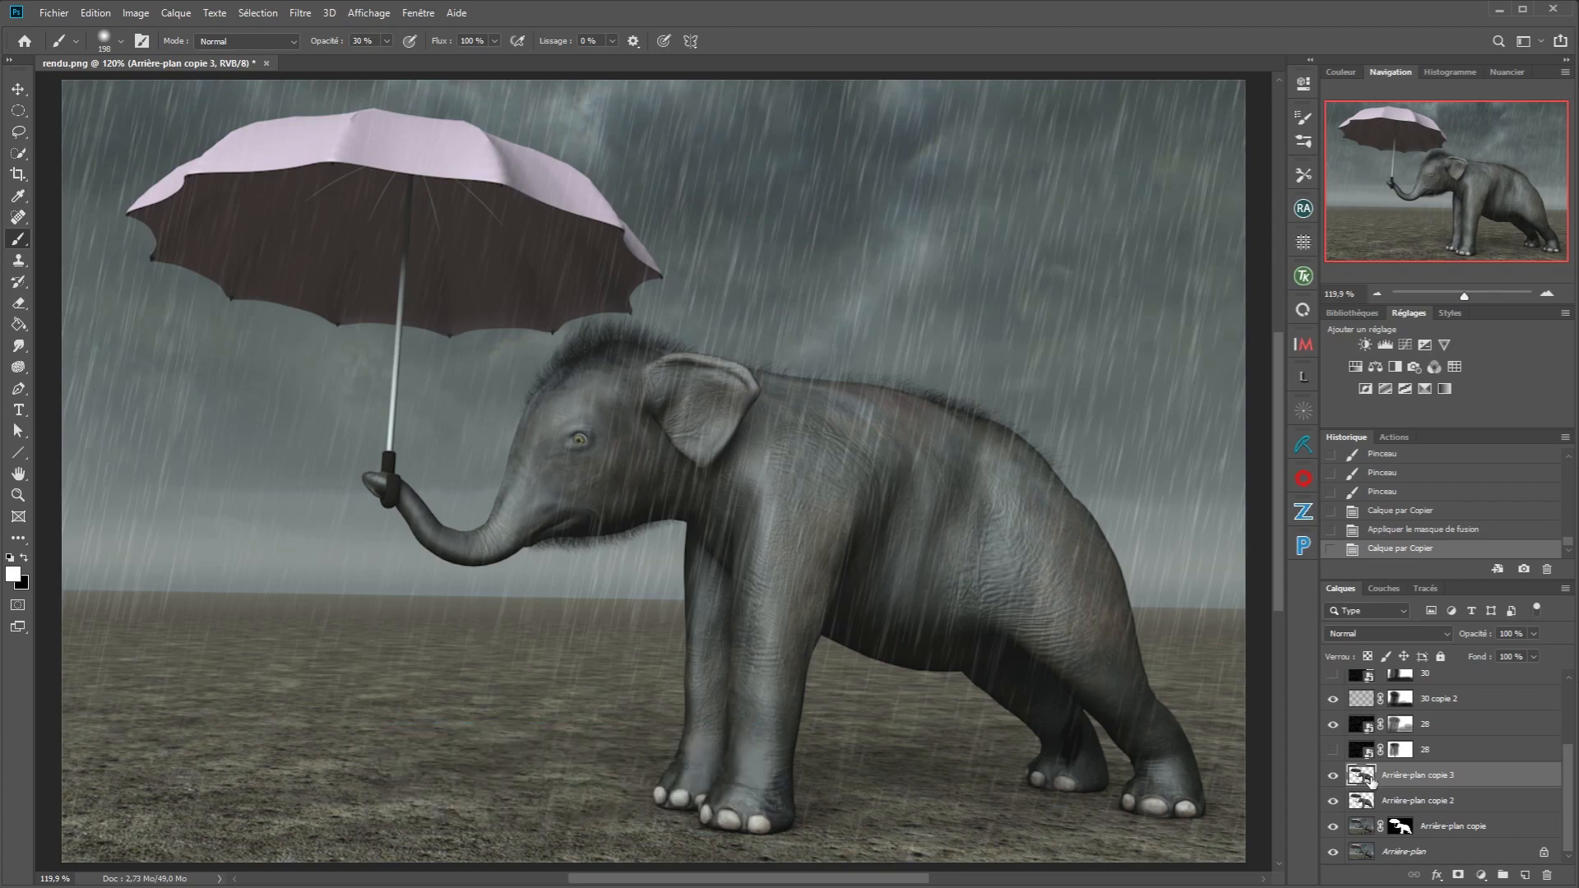
click(305, 14)
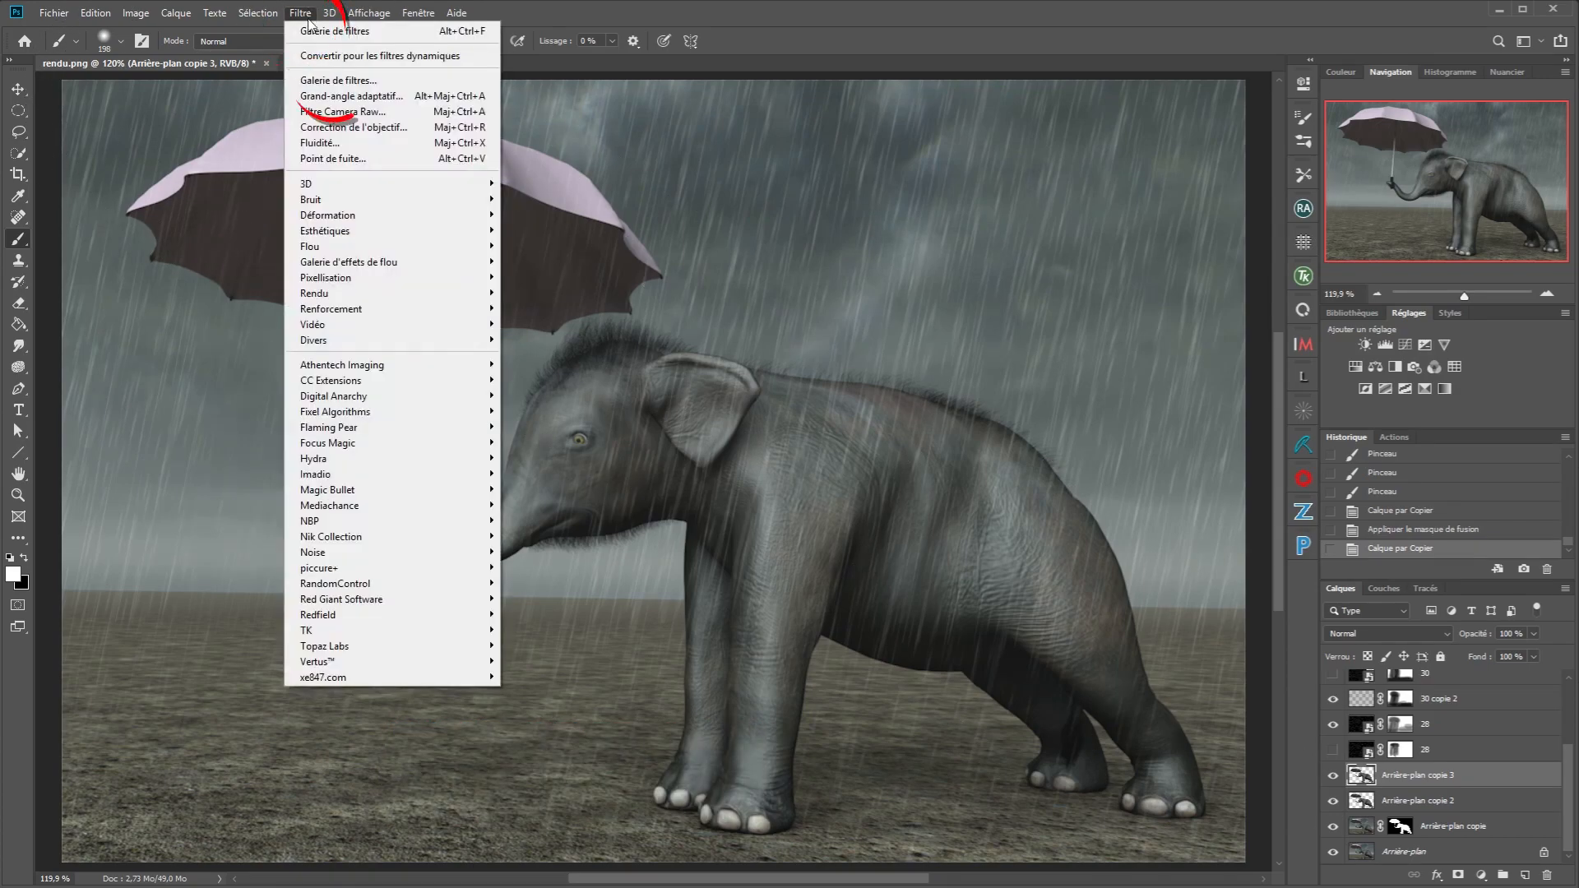
click(320, 80)
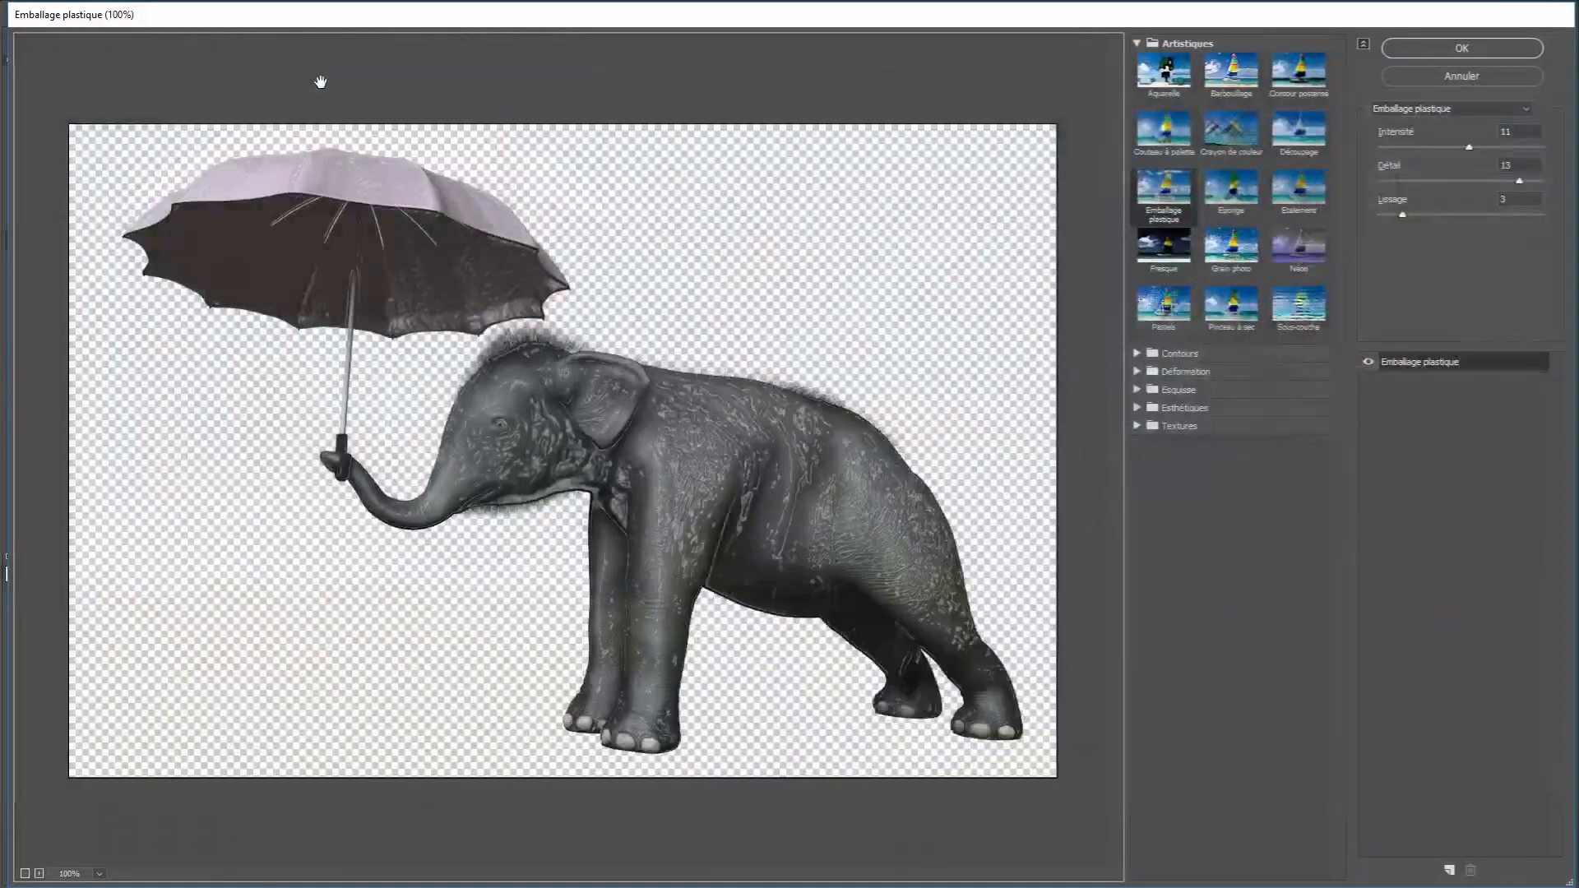
key(ctrl+plus)
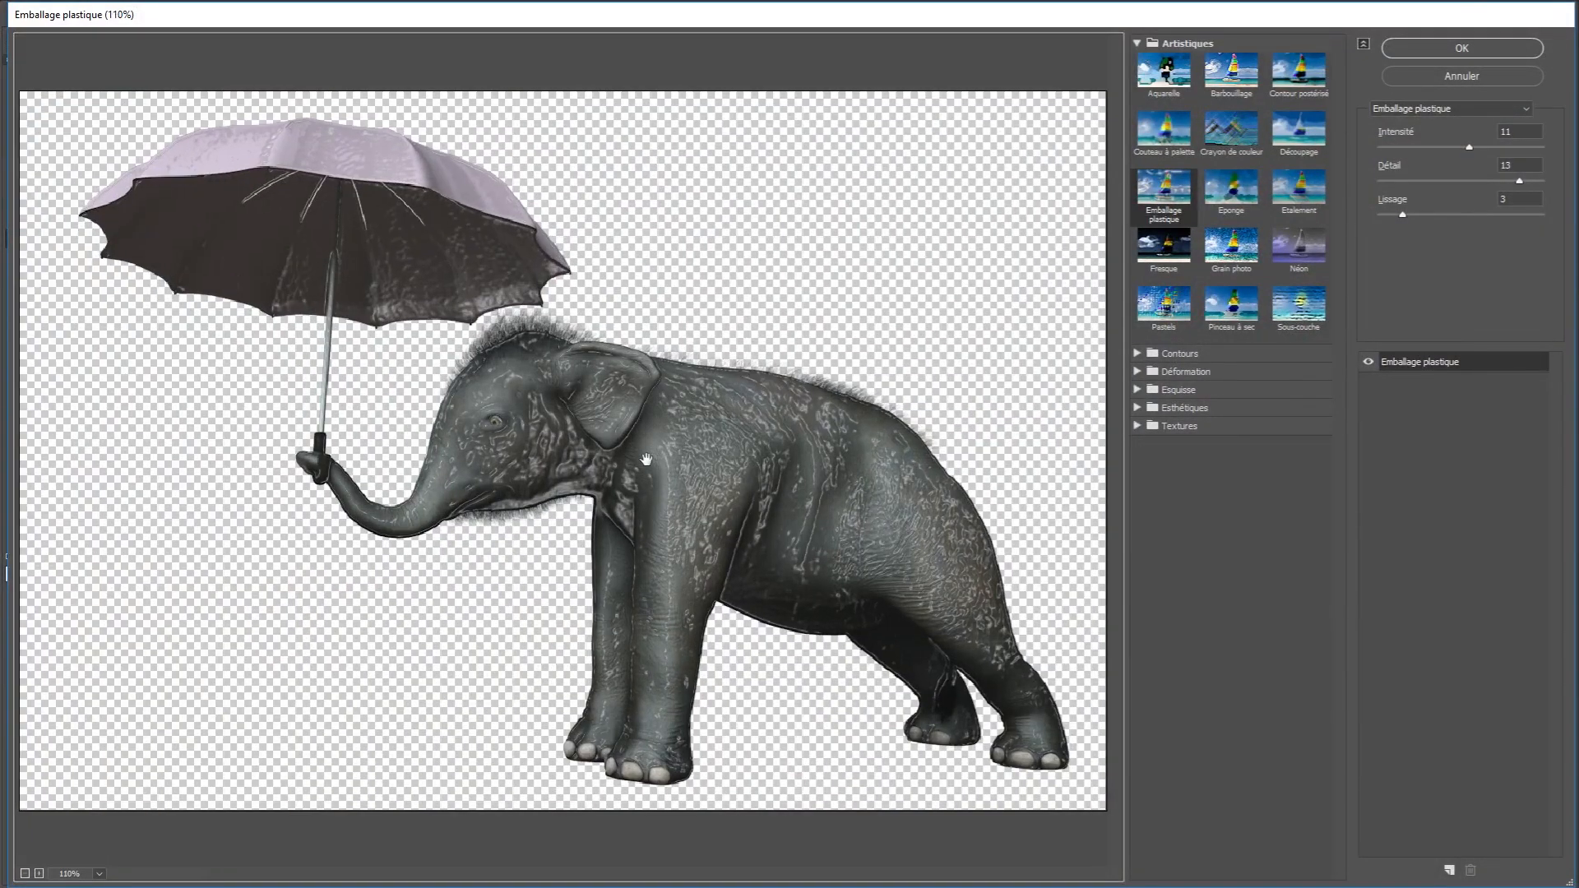
click(1162, 186)
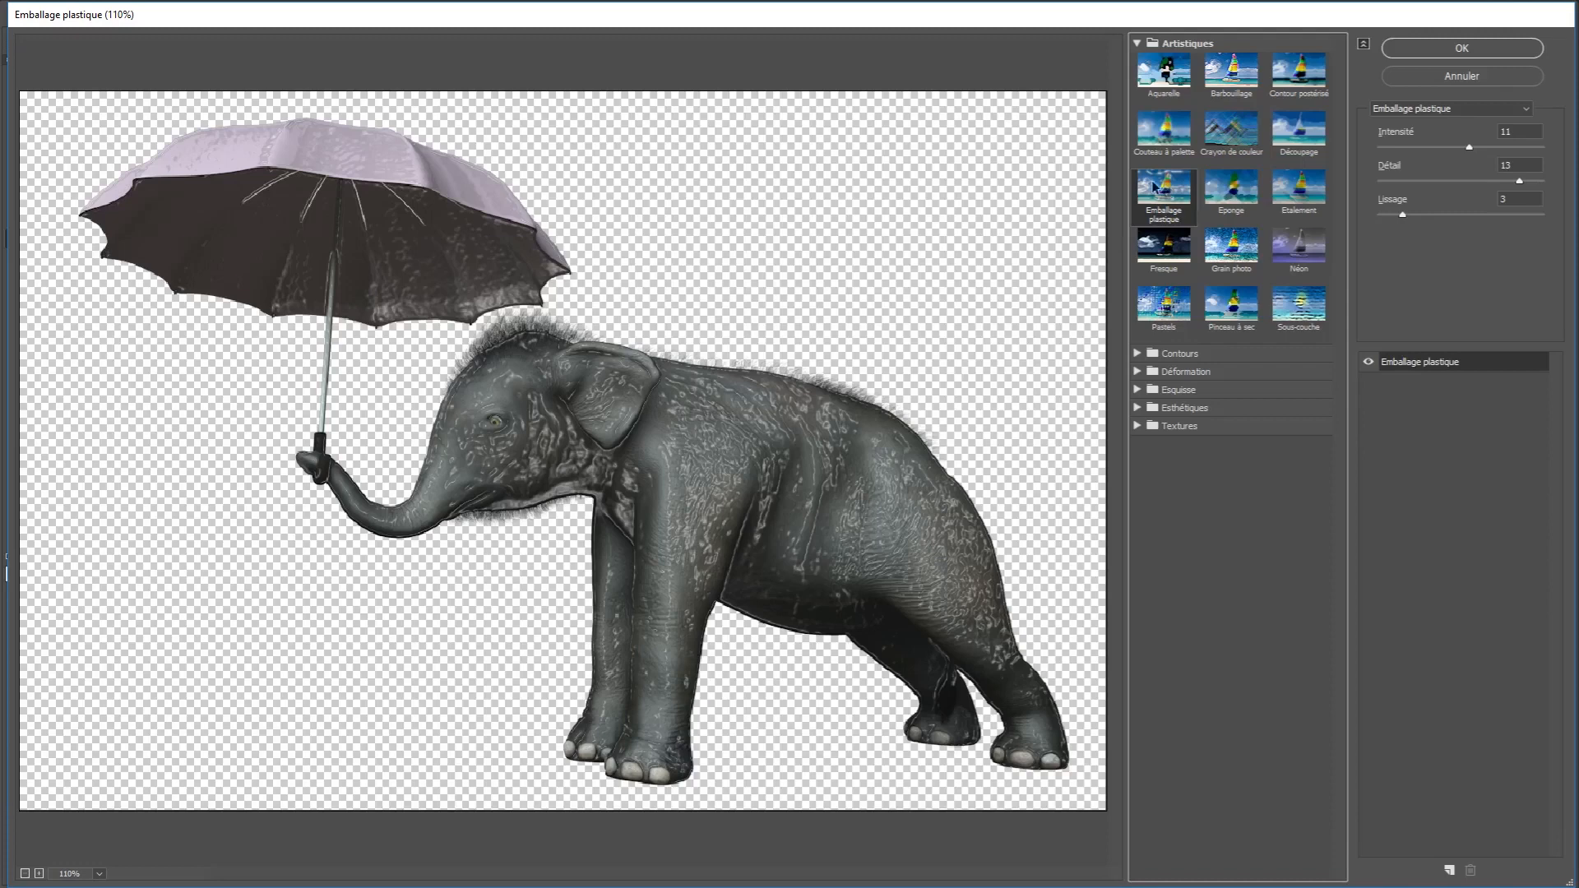
Set Emballage plastique to Intensité 10, Détail 3 and Lissage 11, and apply it to the elephant and umbrella copy.
click(1469, 147)
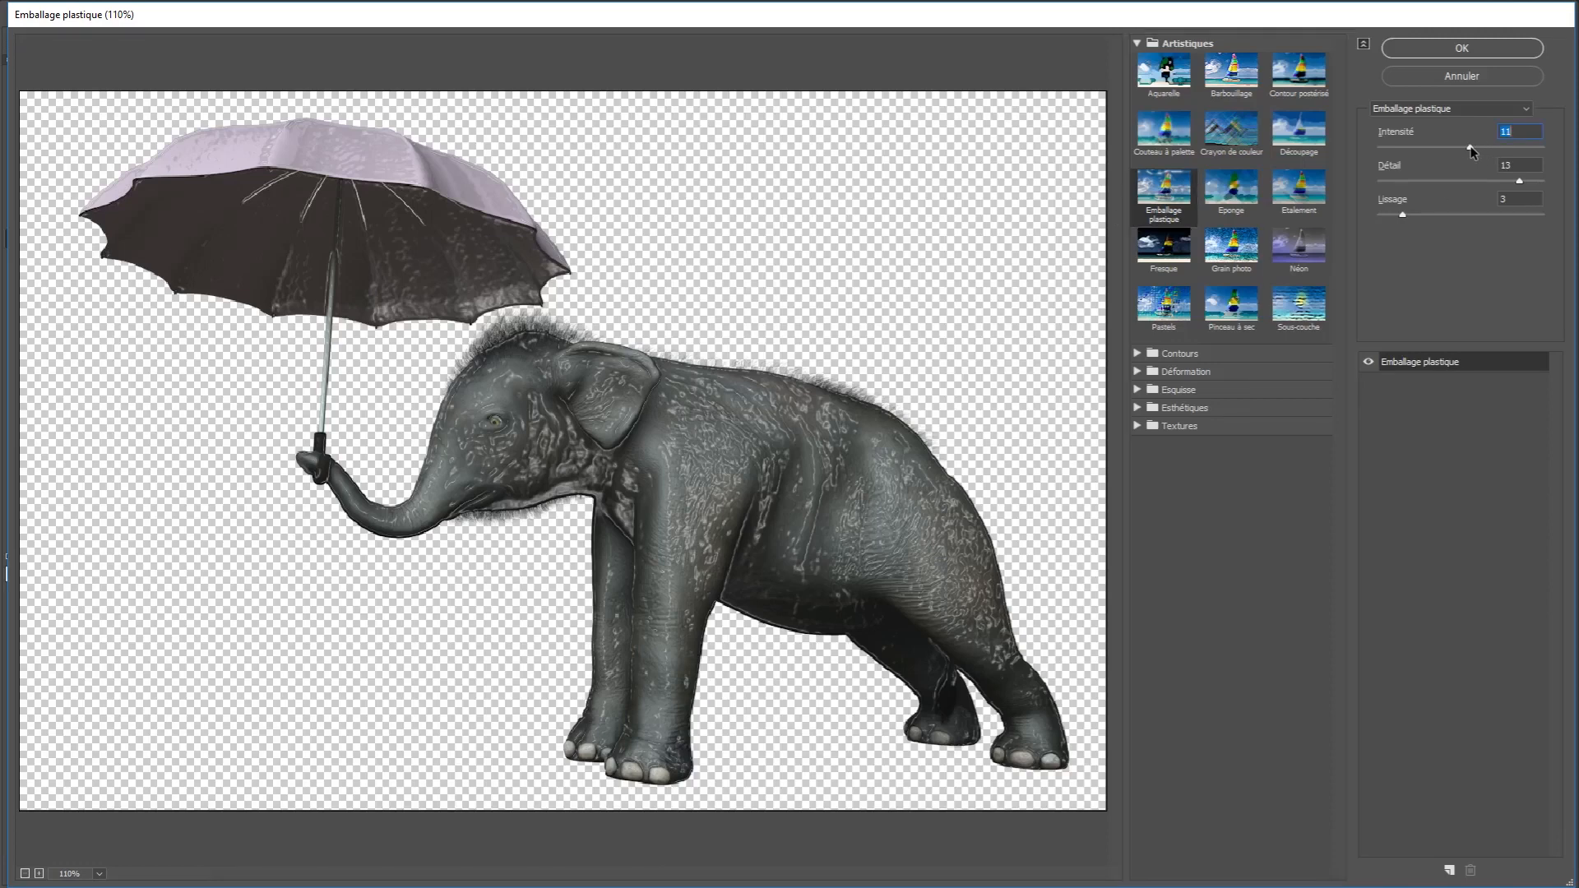
drag(1470, 147, 1372, 201)
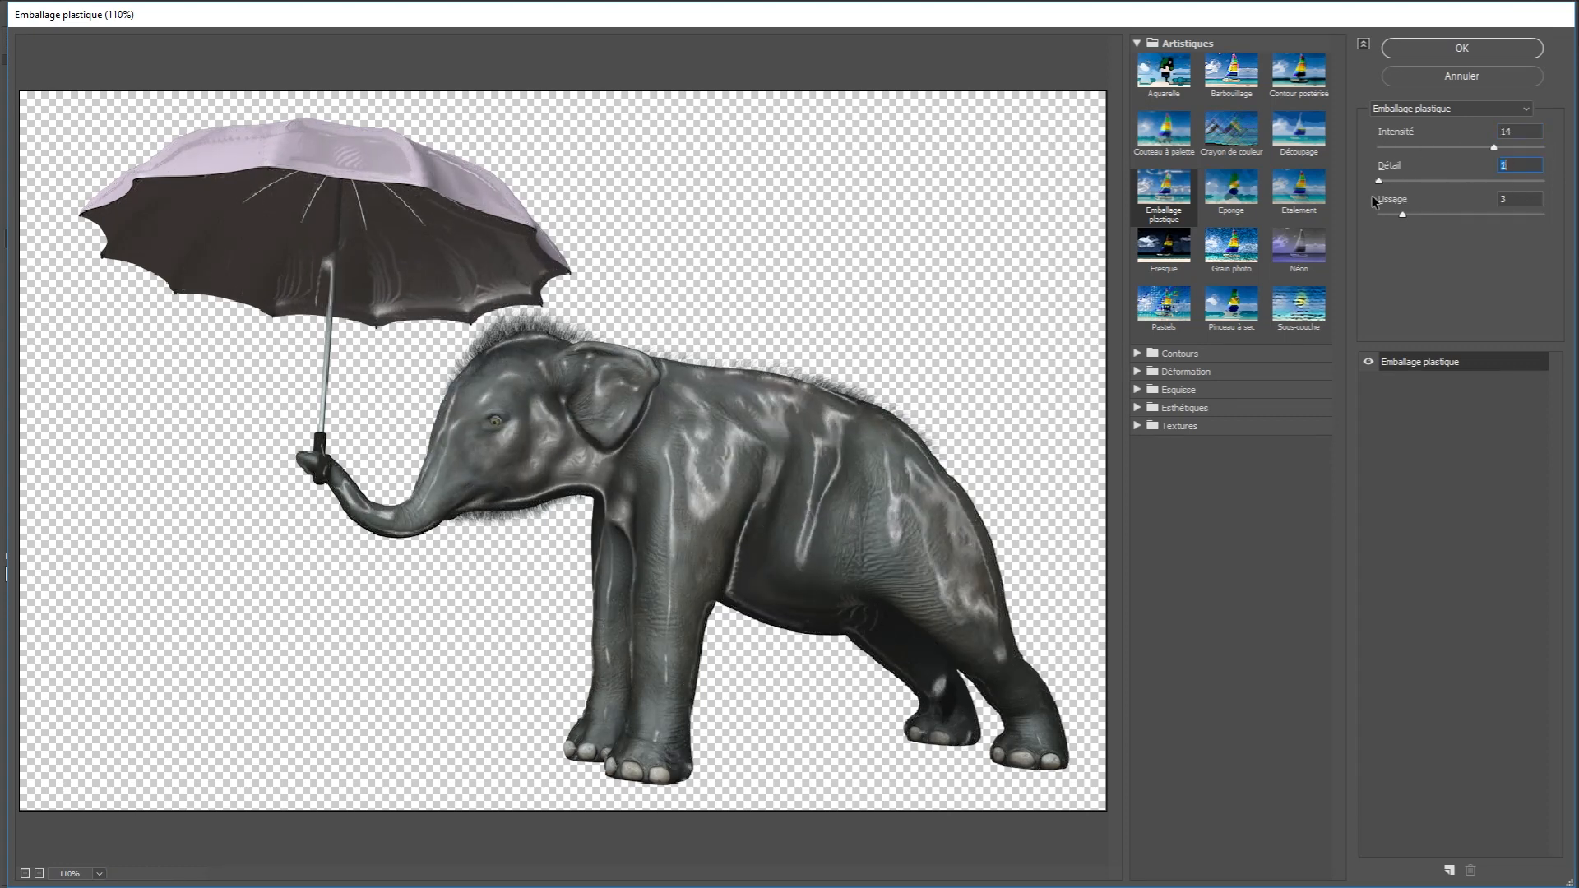
drag(1497, 152, 1488, 214)
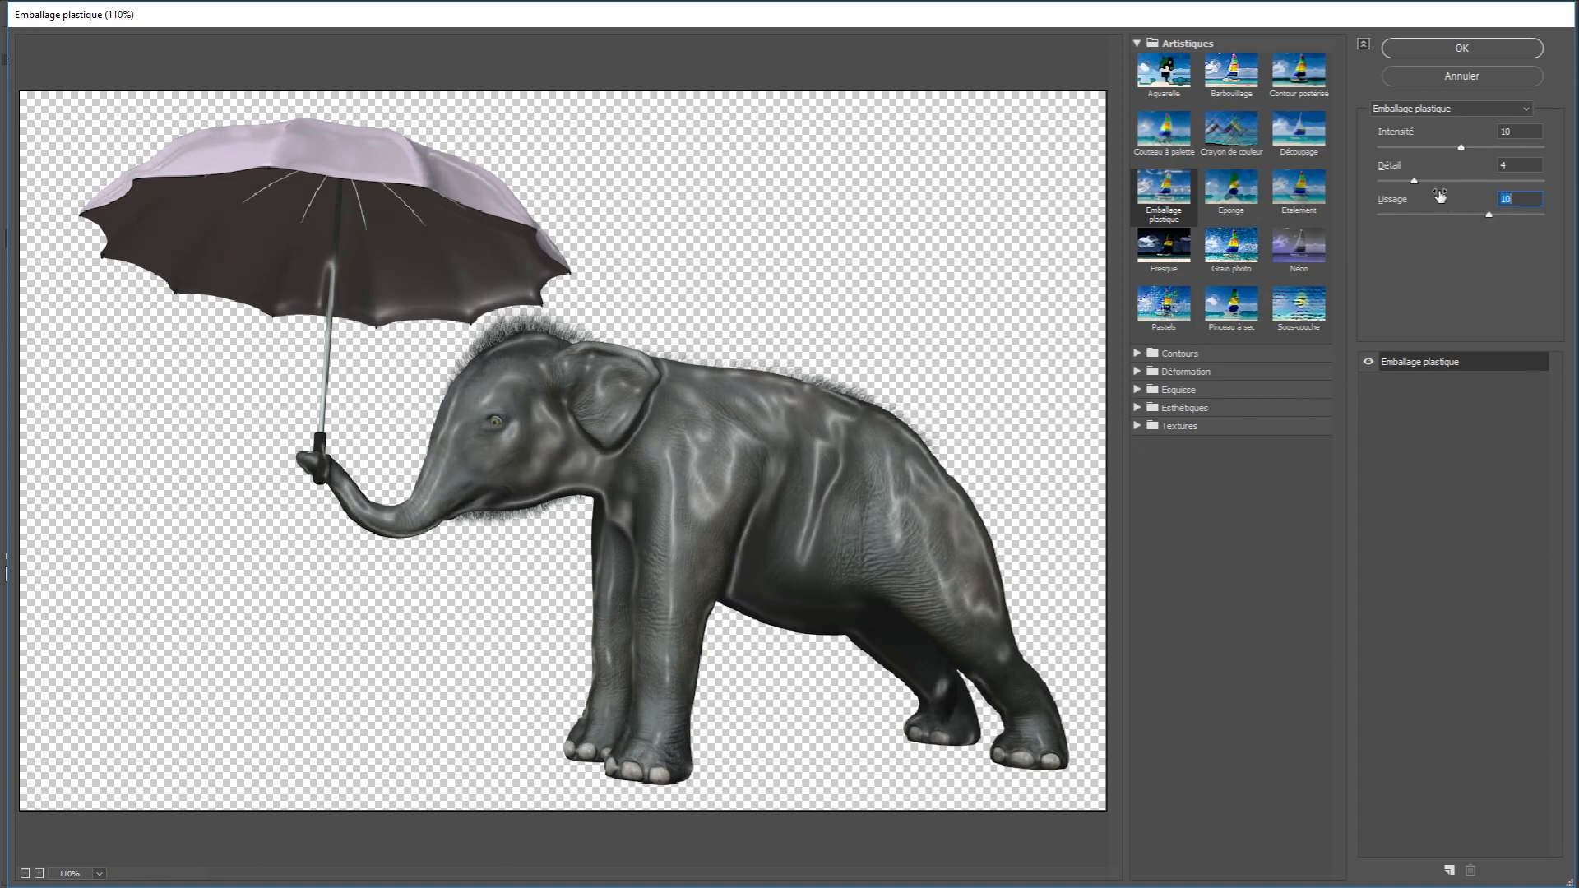
drag(1414, 182, 1405, 175)
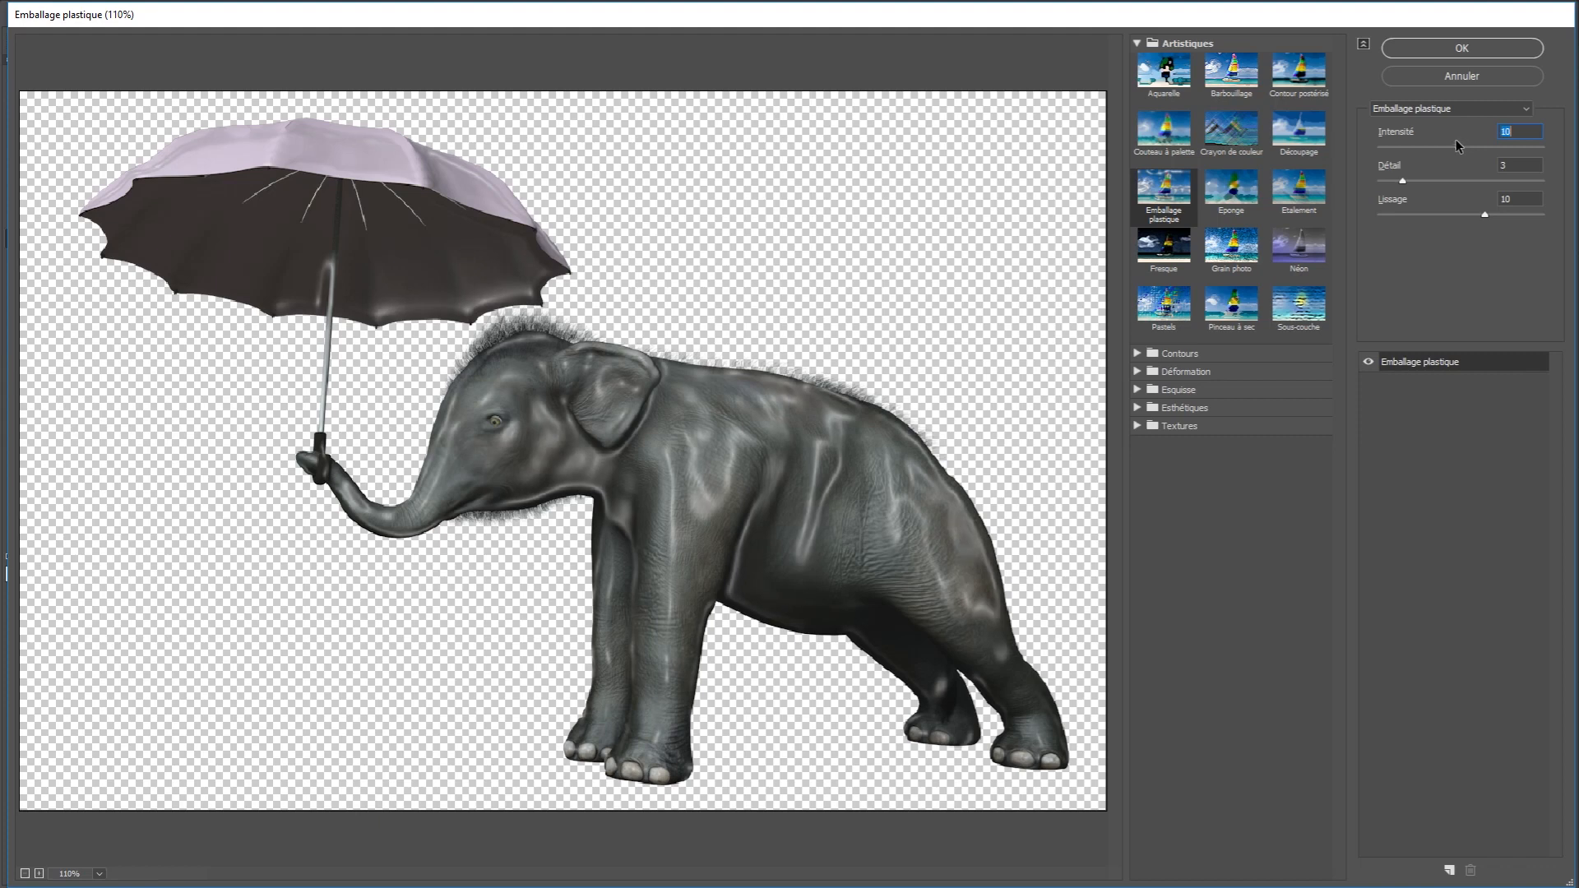
click(1484, 216)
drag(1483, 217, 1498, 213)
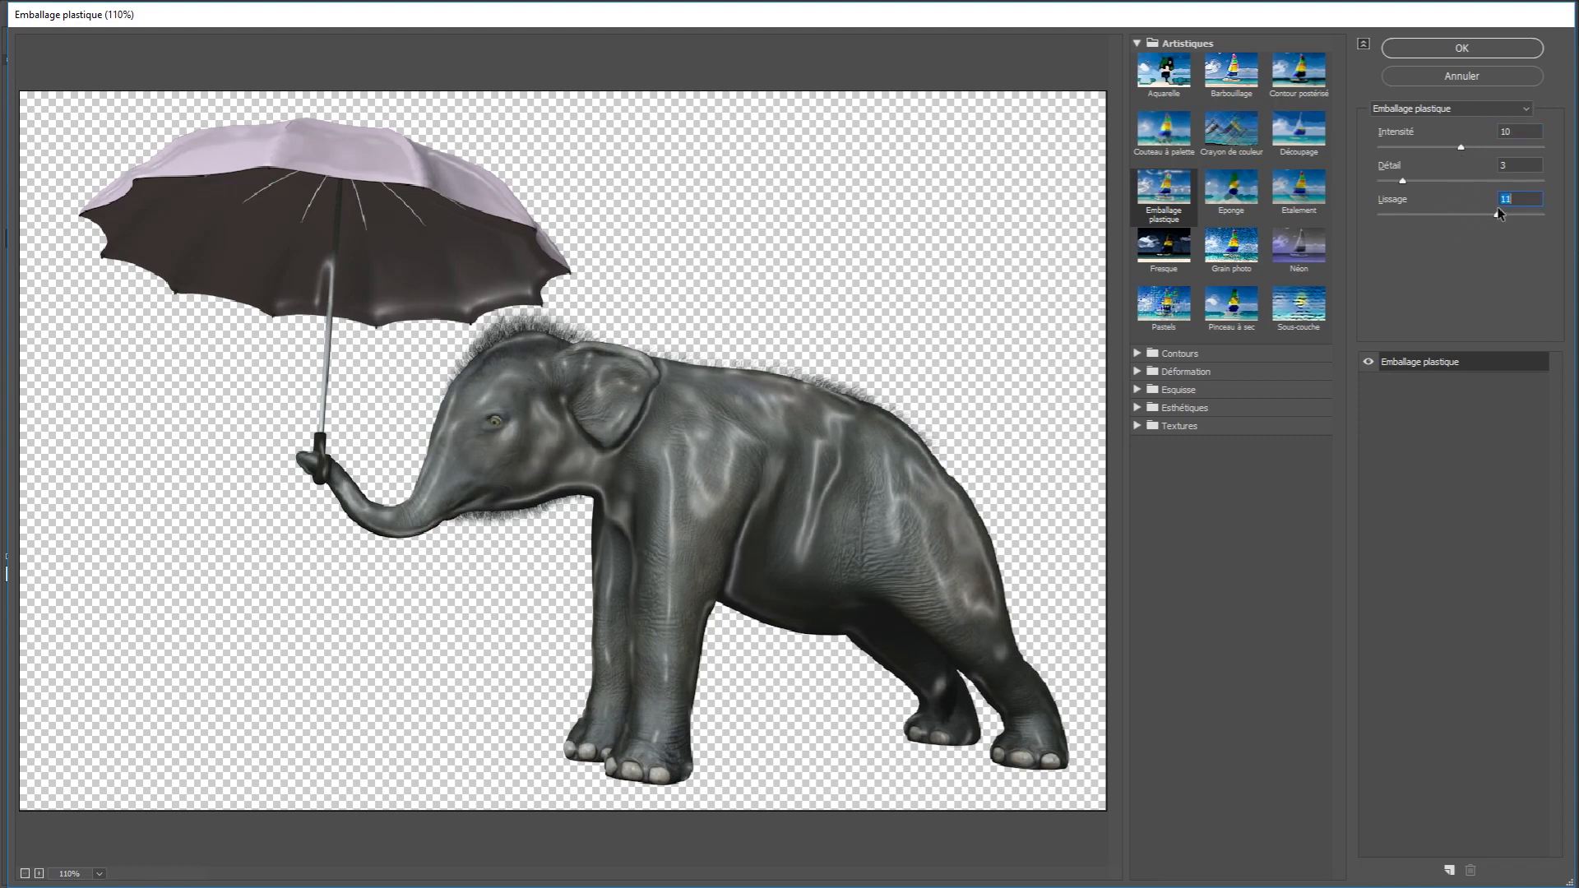
click(1458, 48)
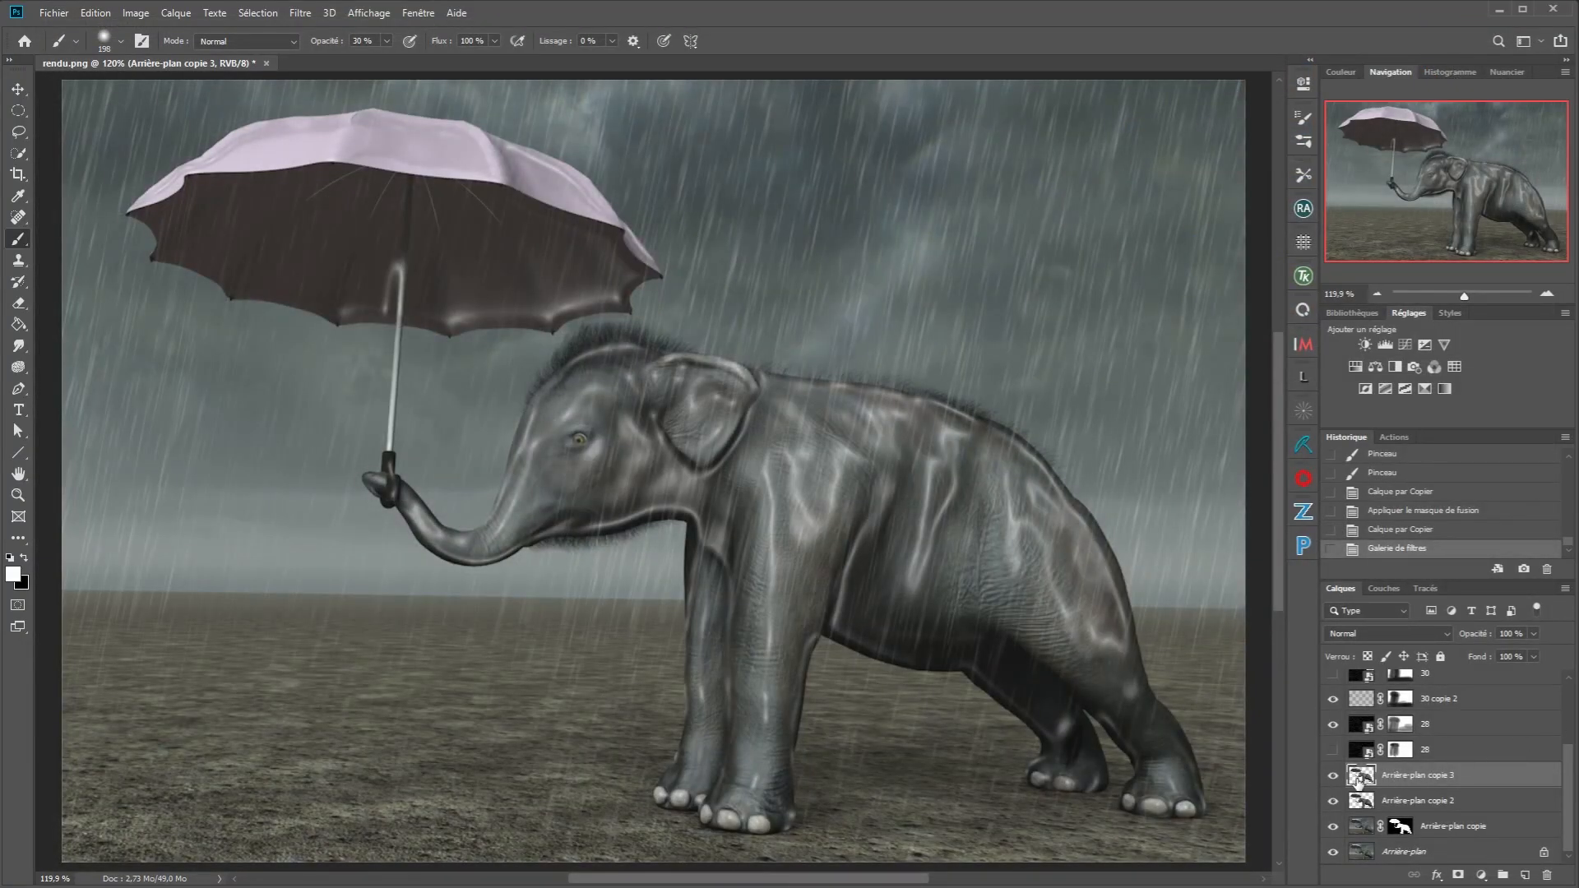
Hide Arrière-plan copie 3 and open the filter gallery for the Arrière-plan copie 2 cut-out.
click(1333, 779)
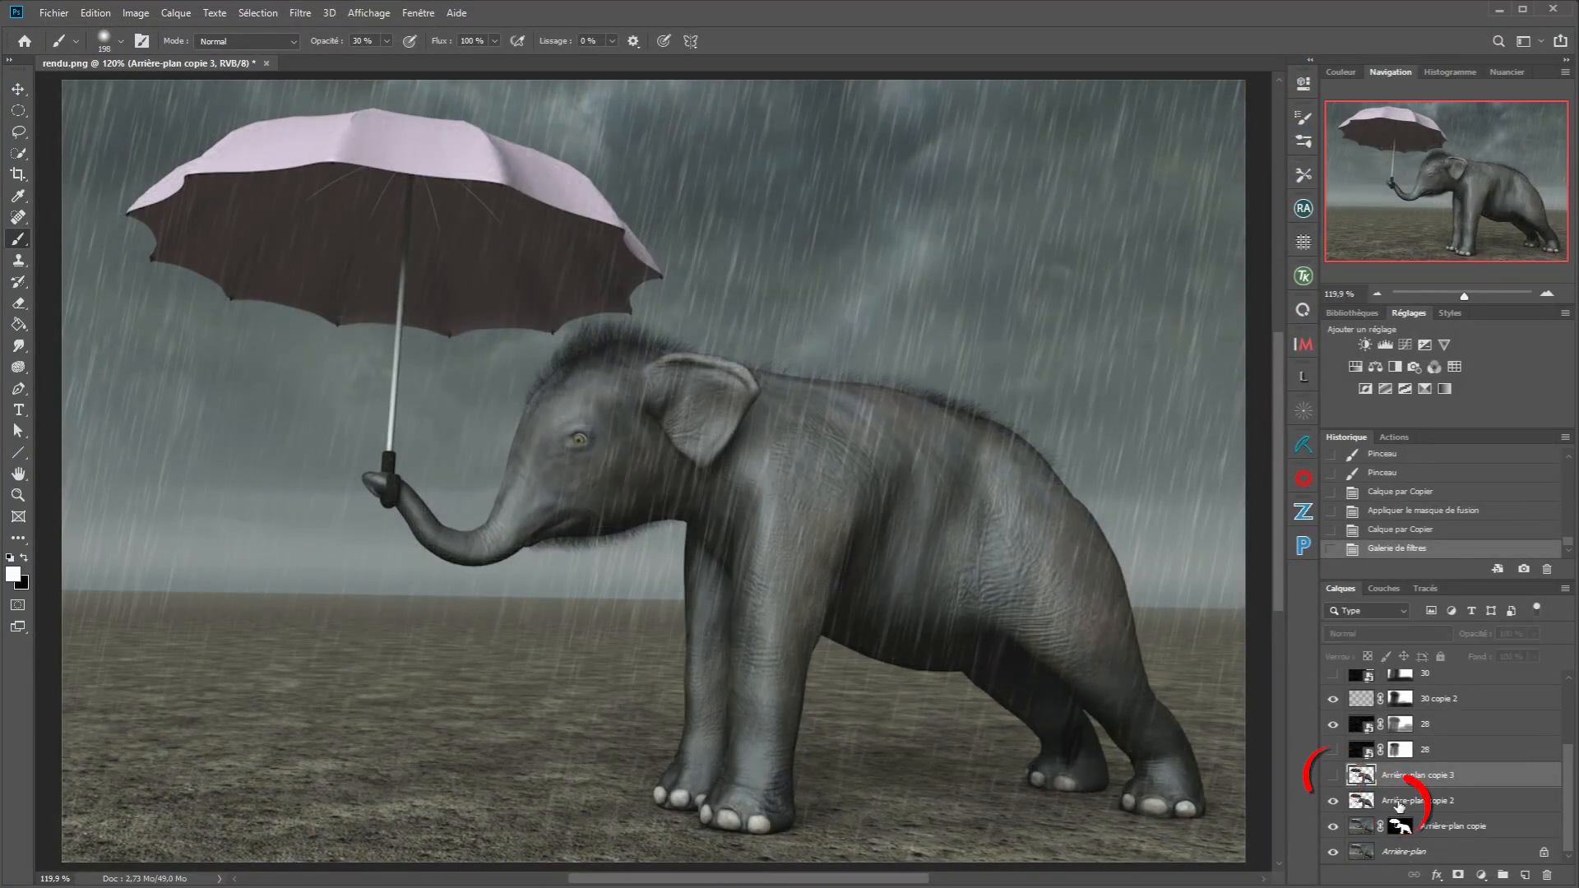
click(1399, 804)
click(300, 12)
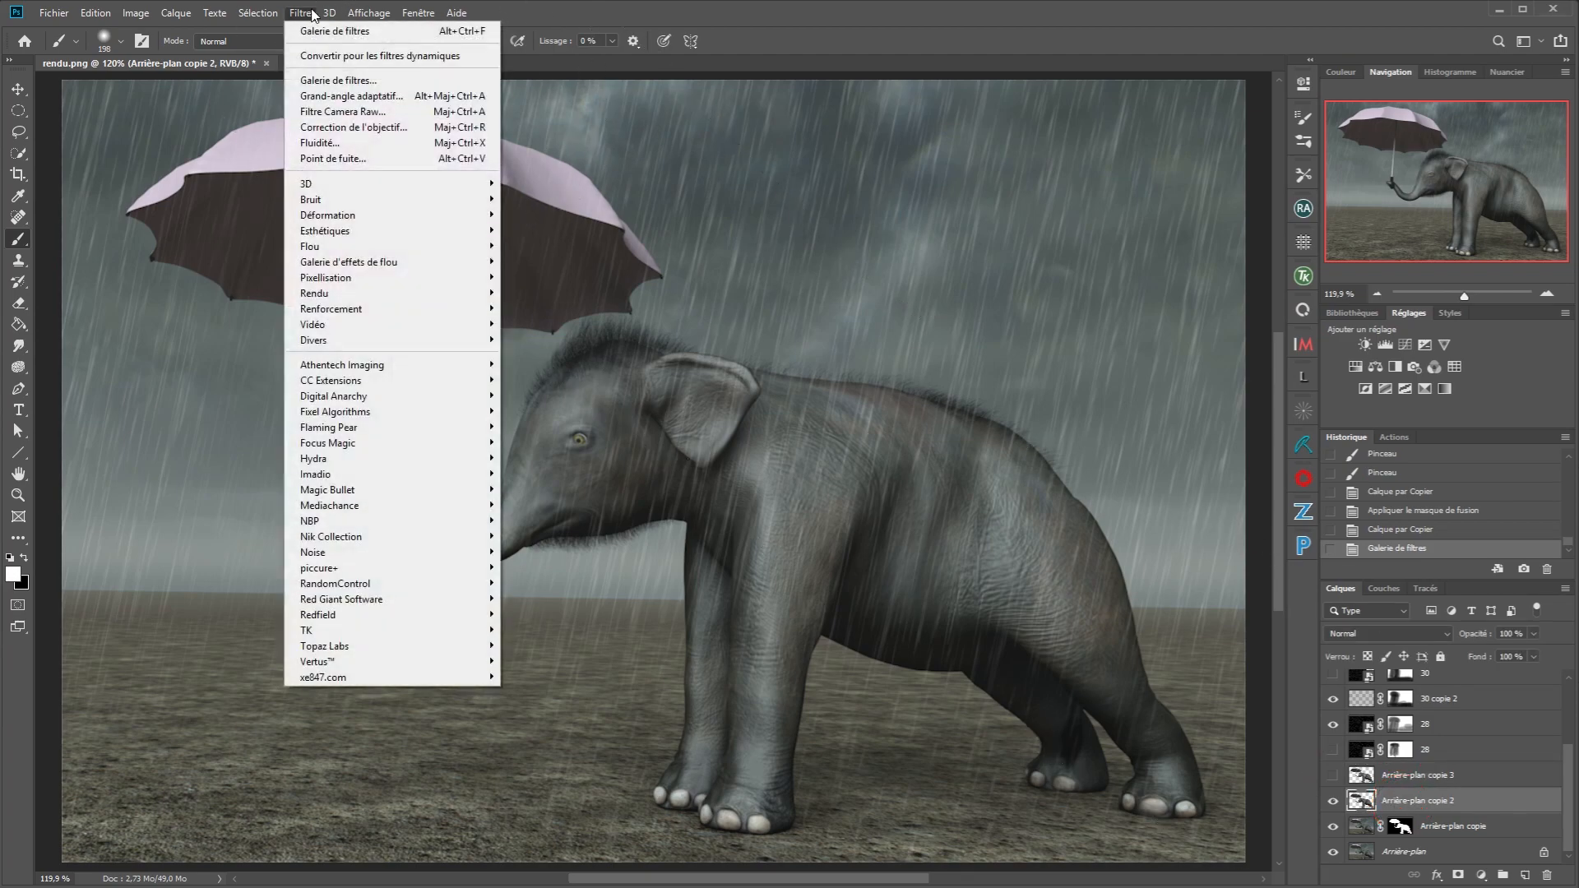
click(354, 80)
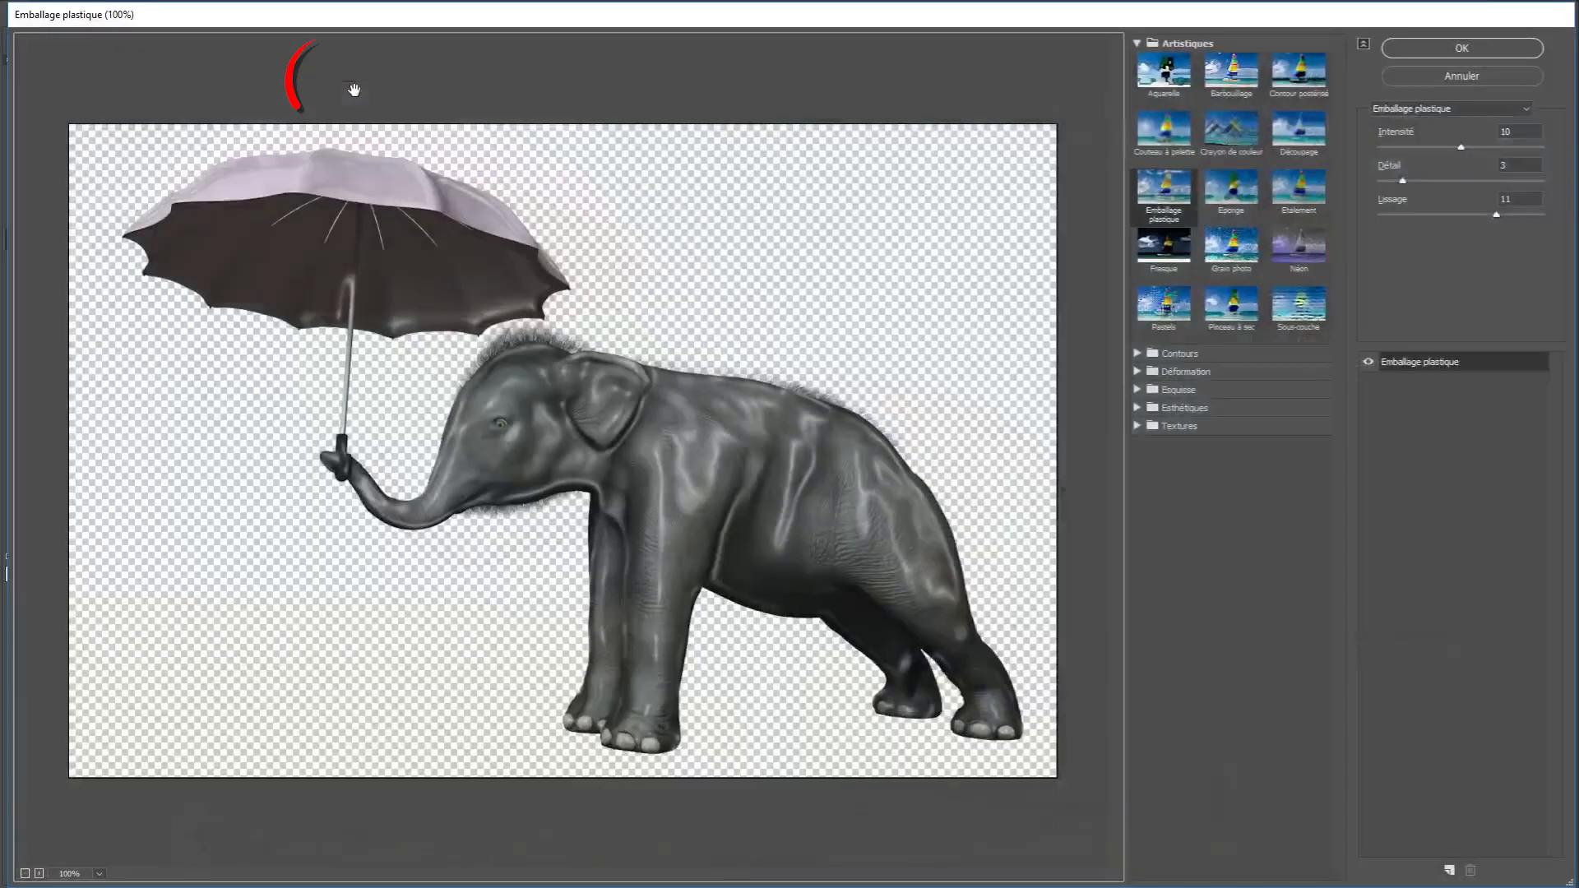
Set Emballage plastique to Intensité 13, Détail 13 and Lissage 4, and apply it to Arrière-plan copie 2.
drag(1402, 180, 1522, 183)
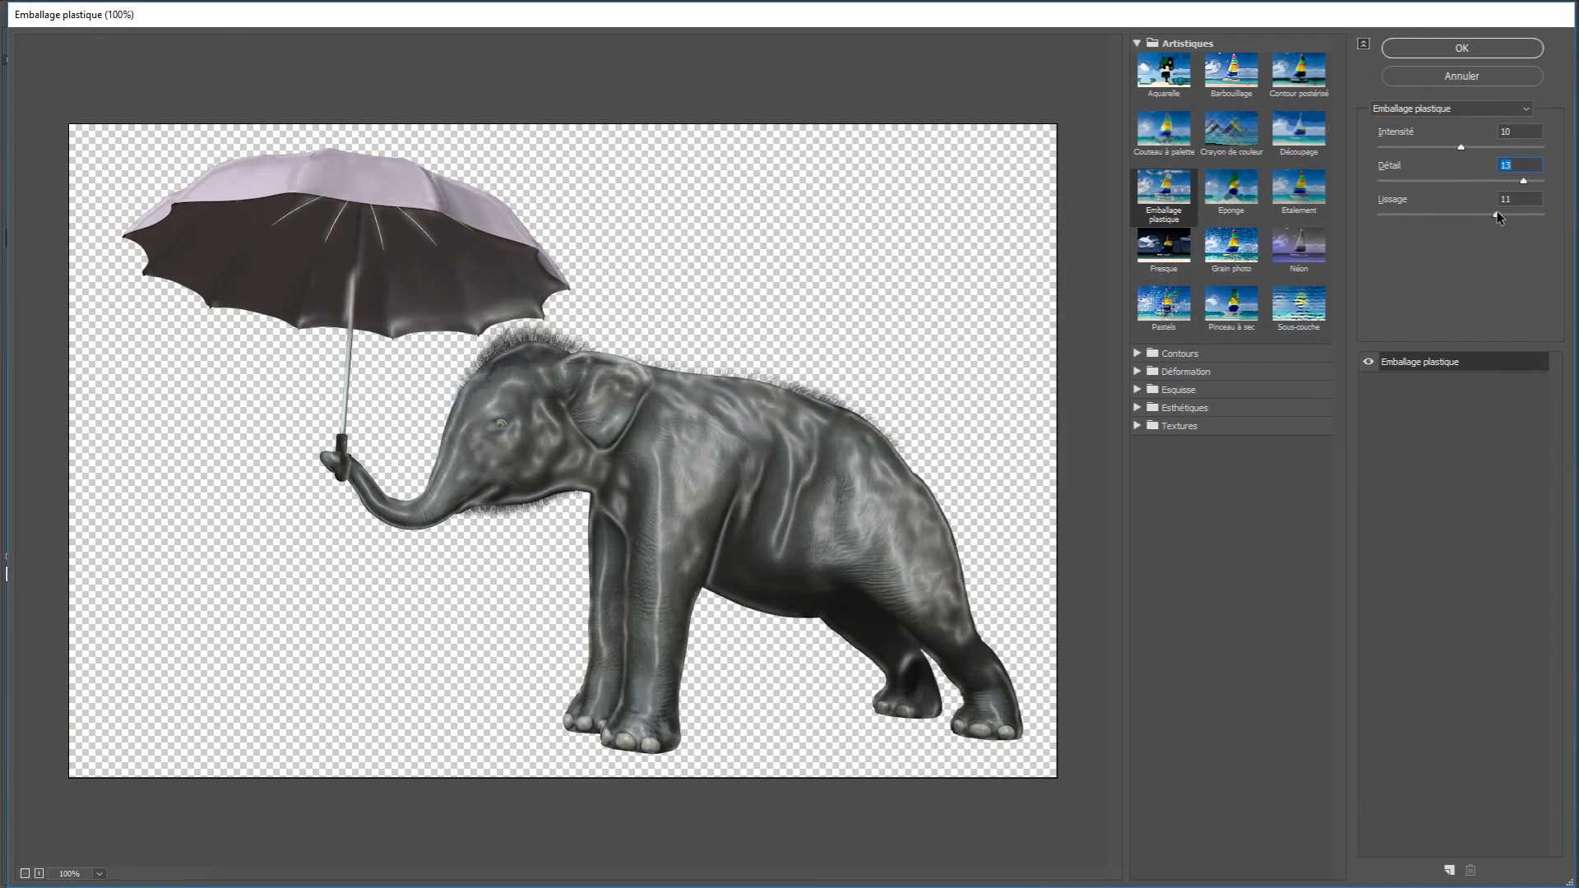
drag(1498, 217, 1412, 221)
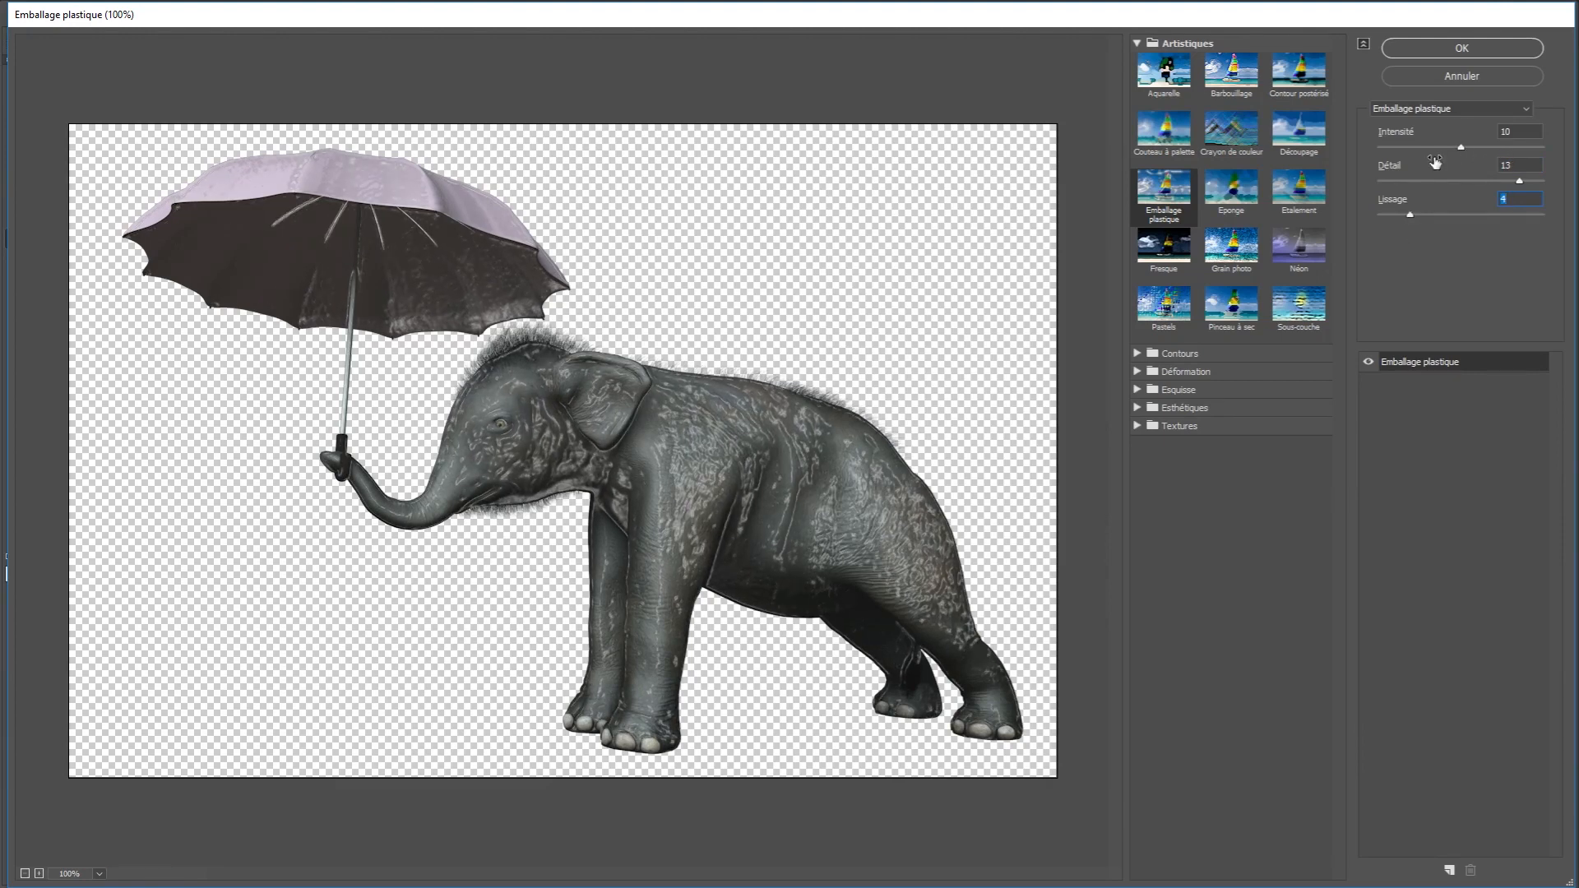
drag(1461, 150, 1471, 150)
mouse_move(1415, 216)
mouse_down()
mouse_move(1434, 212)
mouse_move(1416, 224)
mouse_up()
drag(1471, 151, 1487, 155)
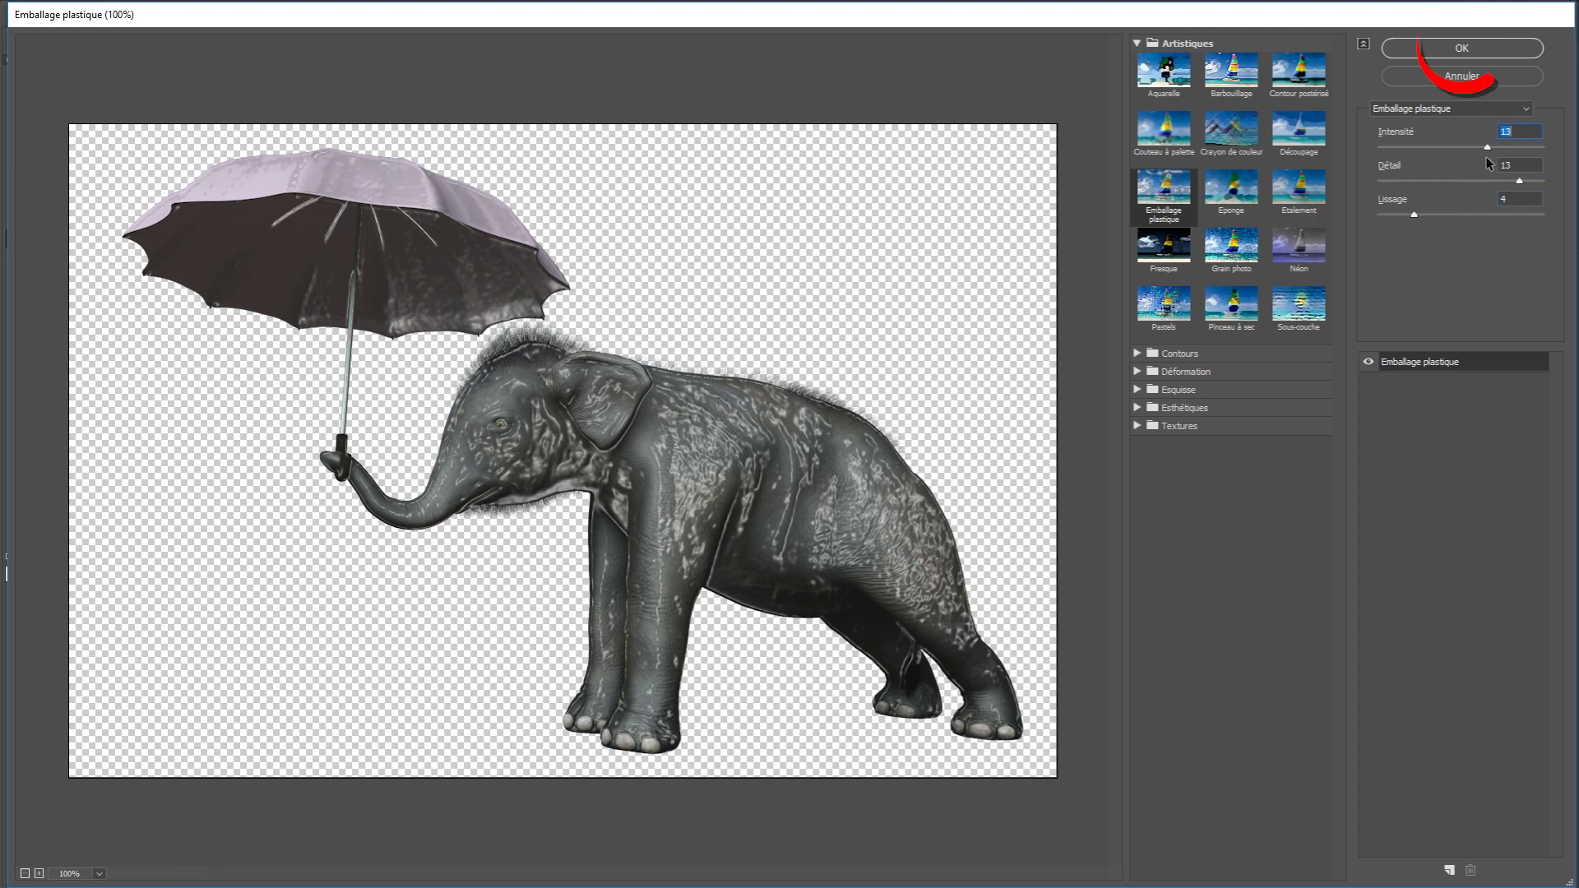
click(1461, 48)
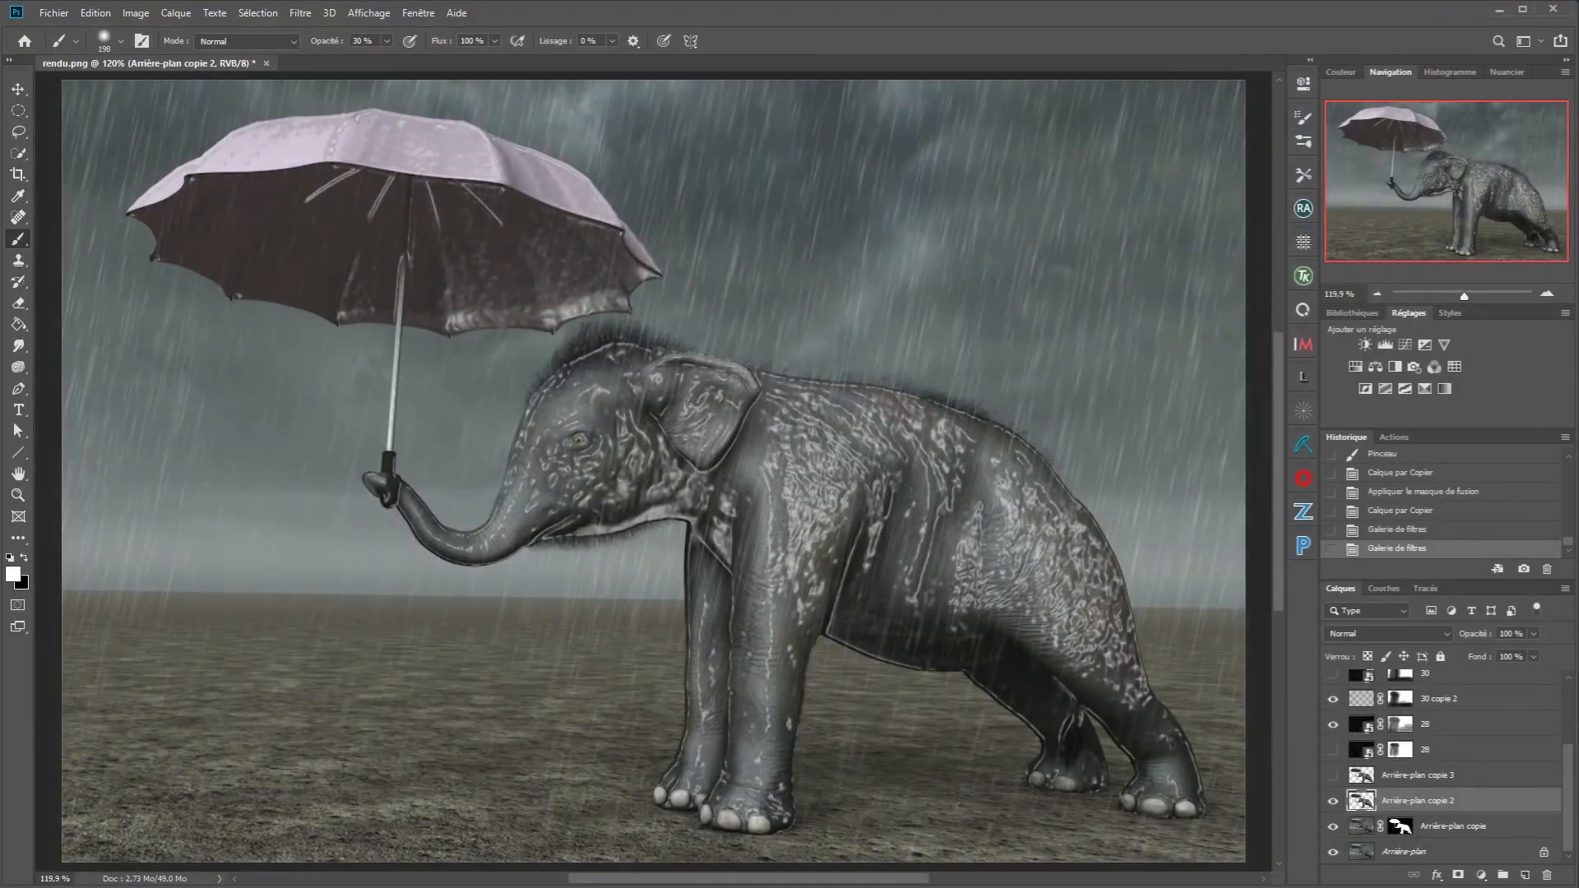
Show Arrière-plan copie 3 again and set both filtered elephant layers to the Eclaircir blend mode.
click(1333, 777)
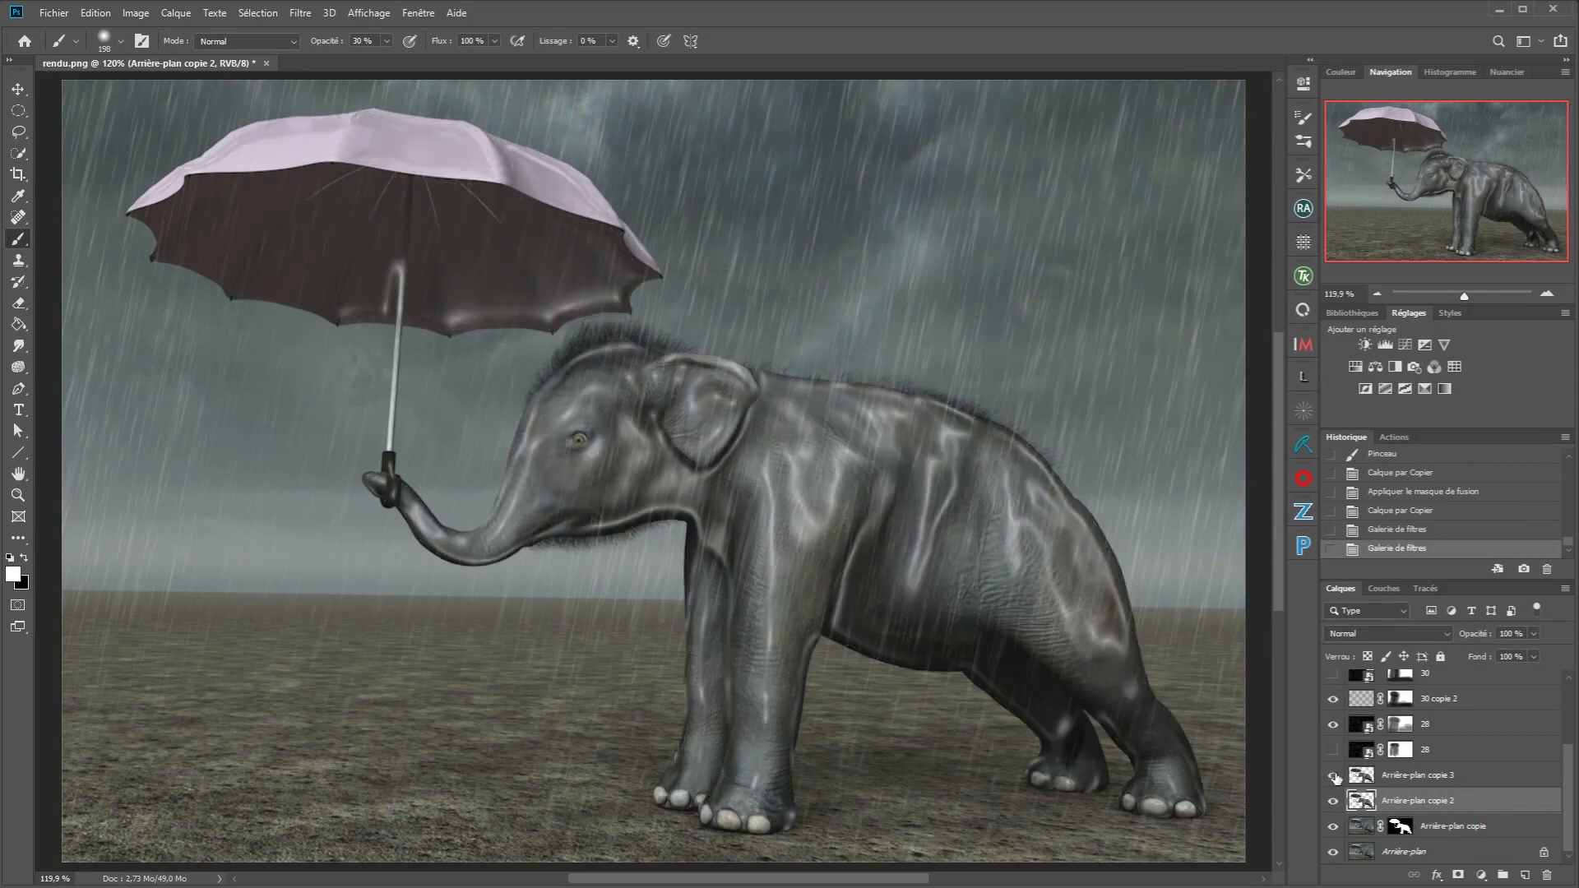
click(1432, 775)
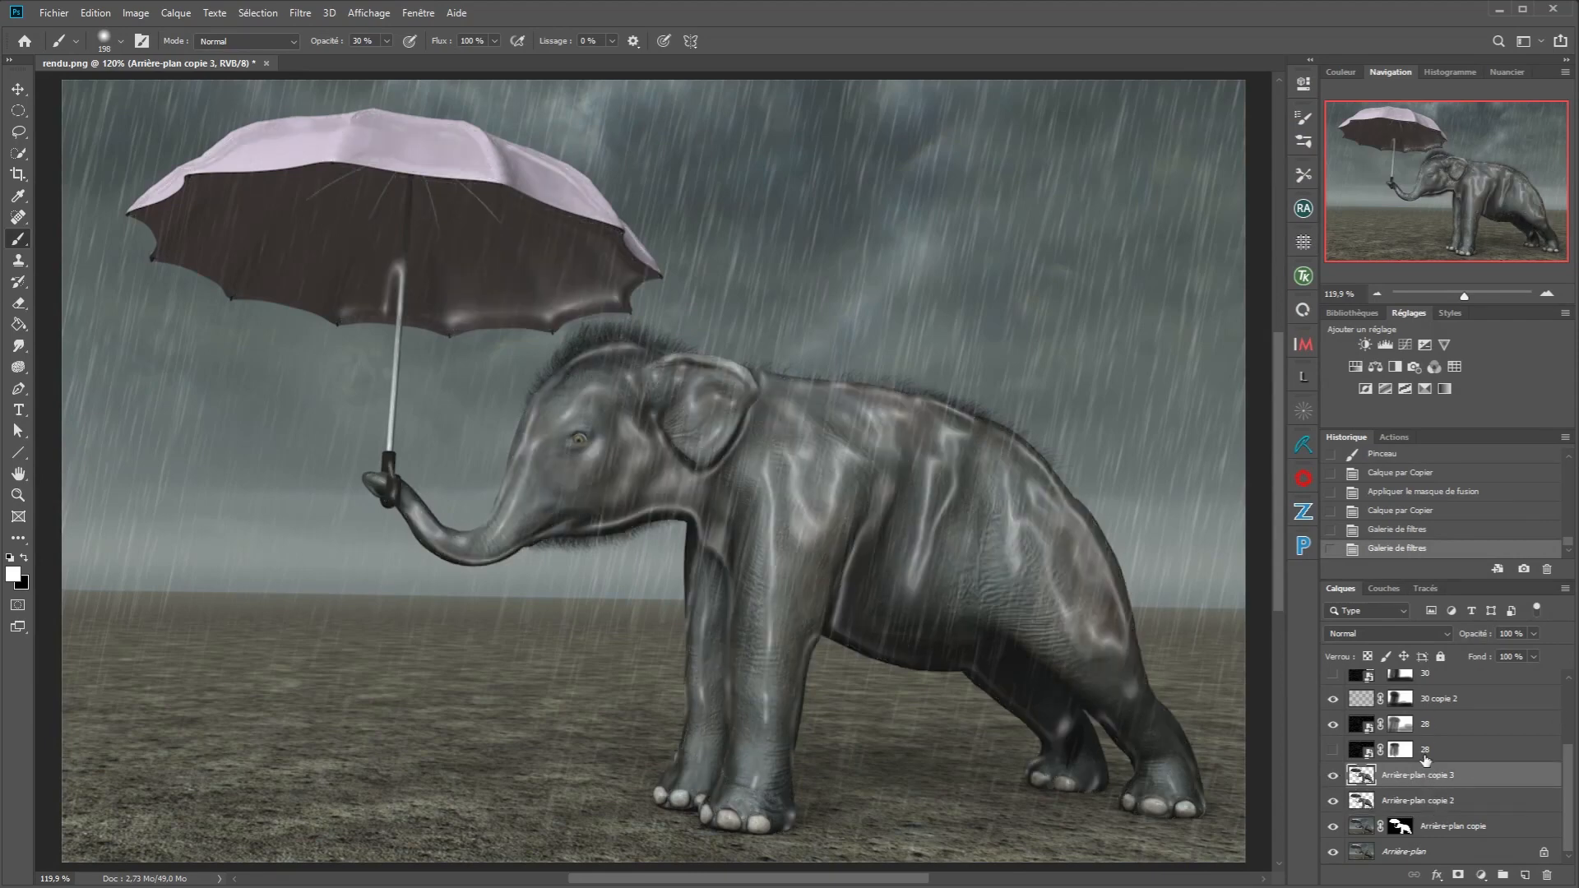
shift+click(1423, 802)
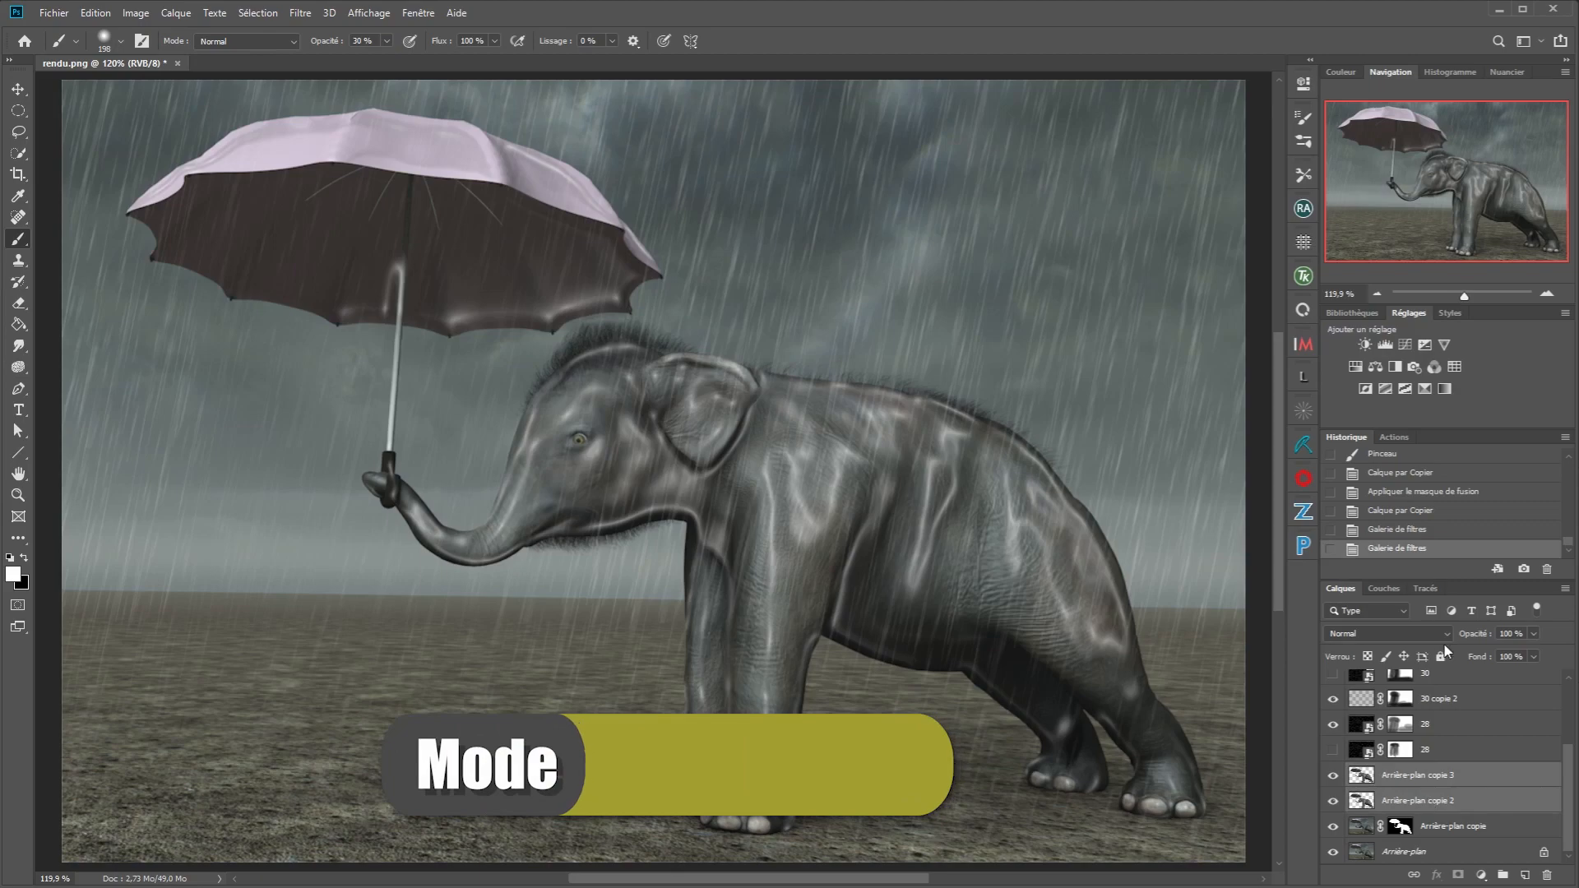
click(1447, 633)
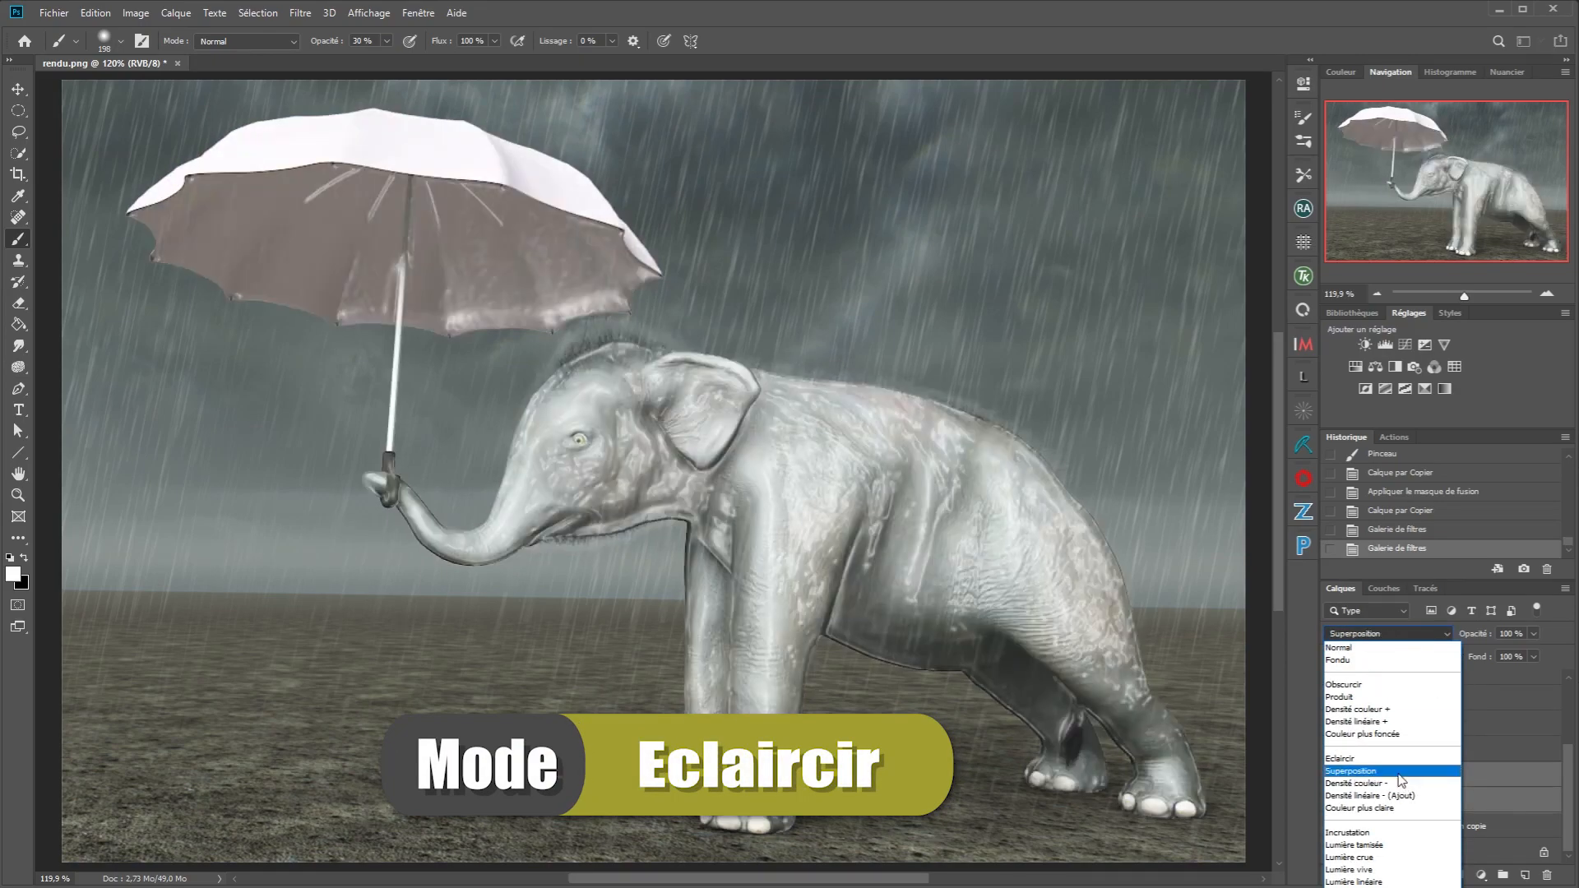
click(1336, 758)
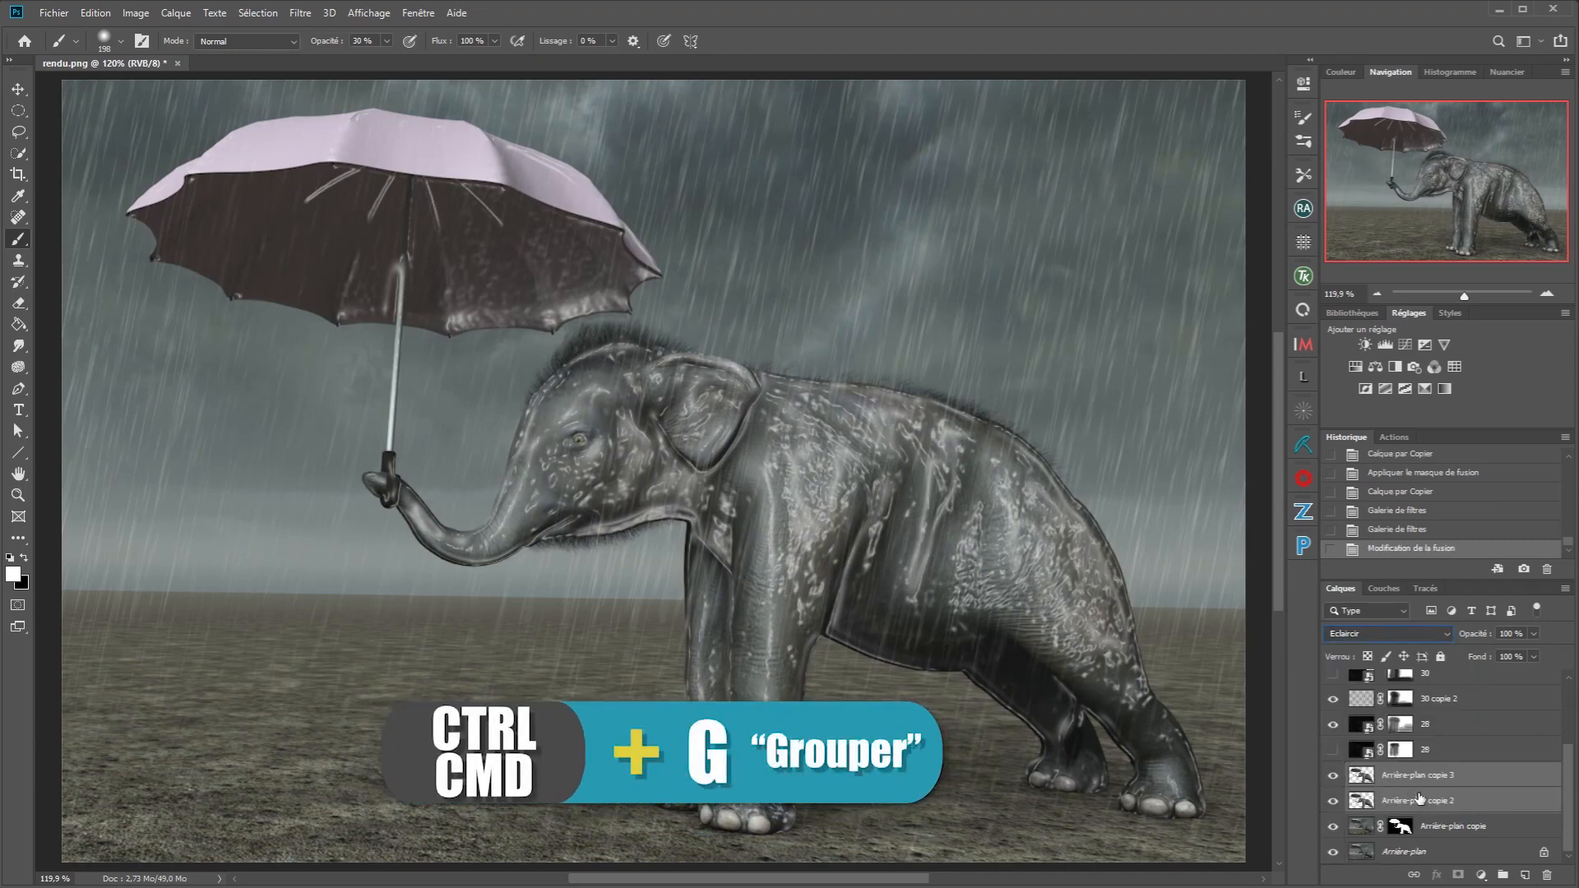
Group the two filtered elephant layers, test a lower group opacity and restore it to 100 %.
key(ctrl+g)
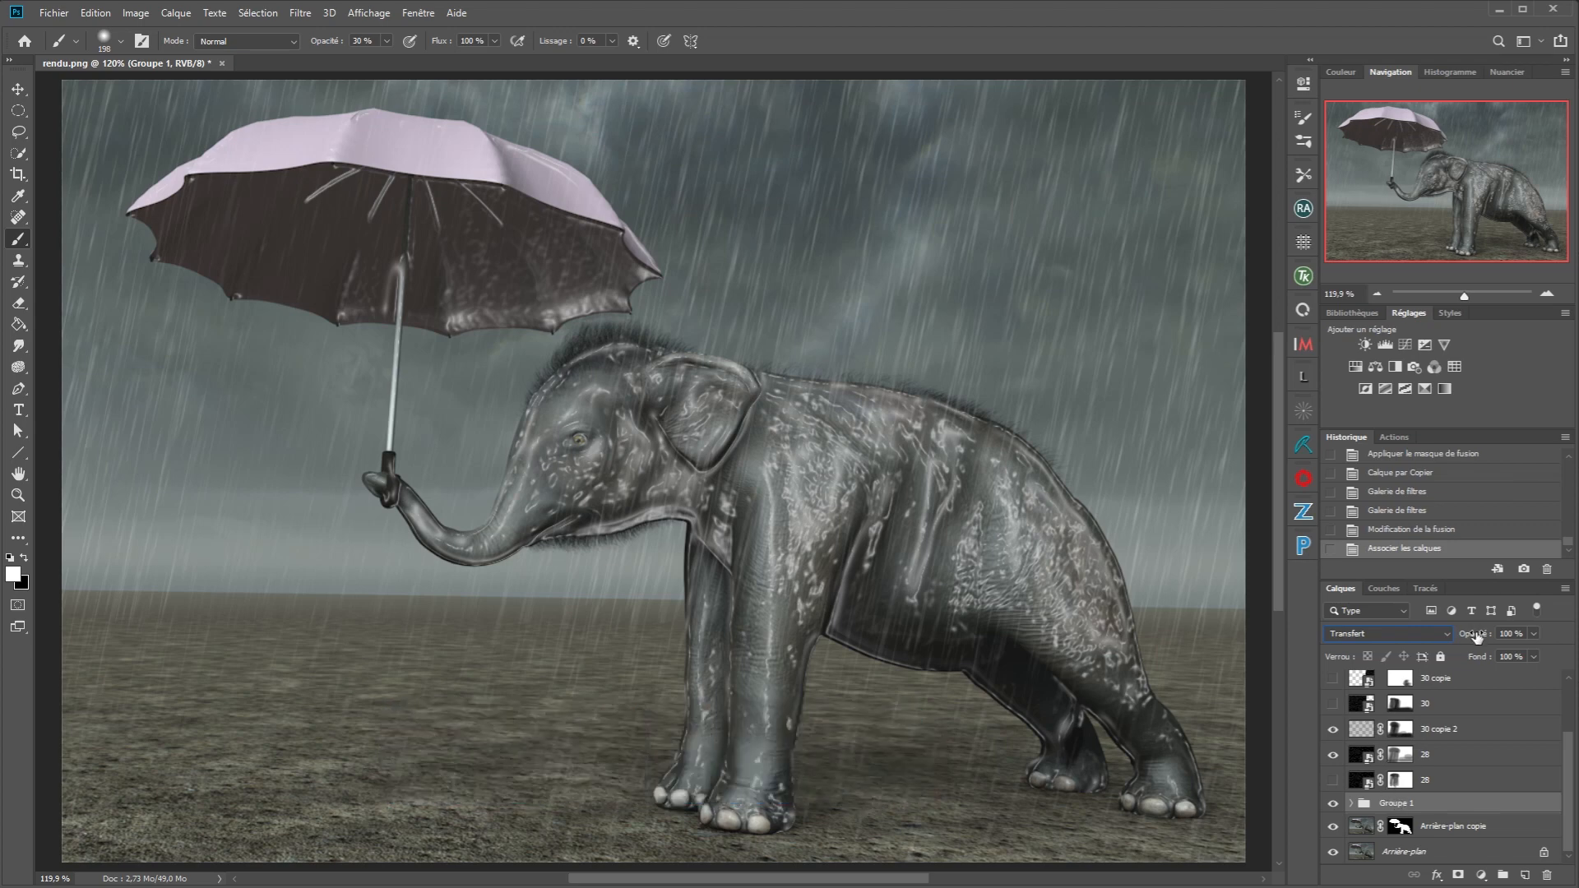
drag(1474, 635, 1441, 649)
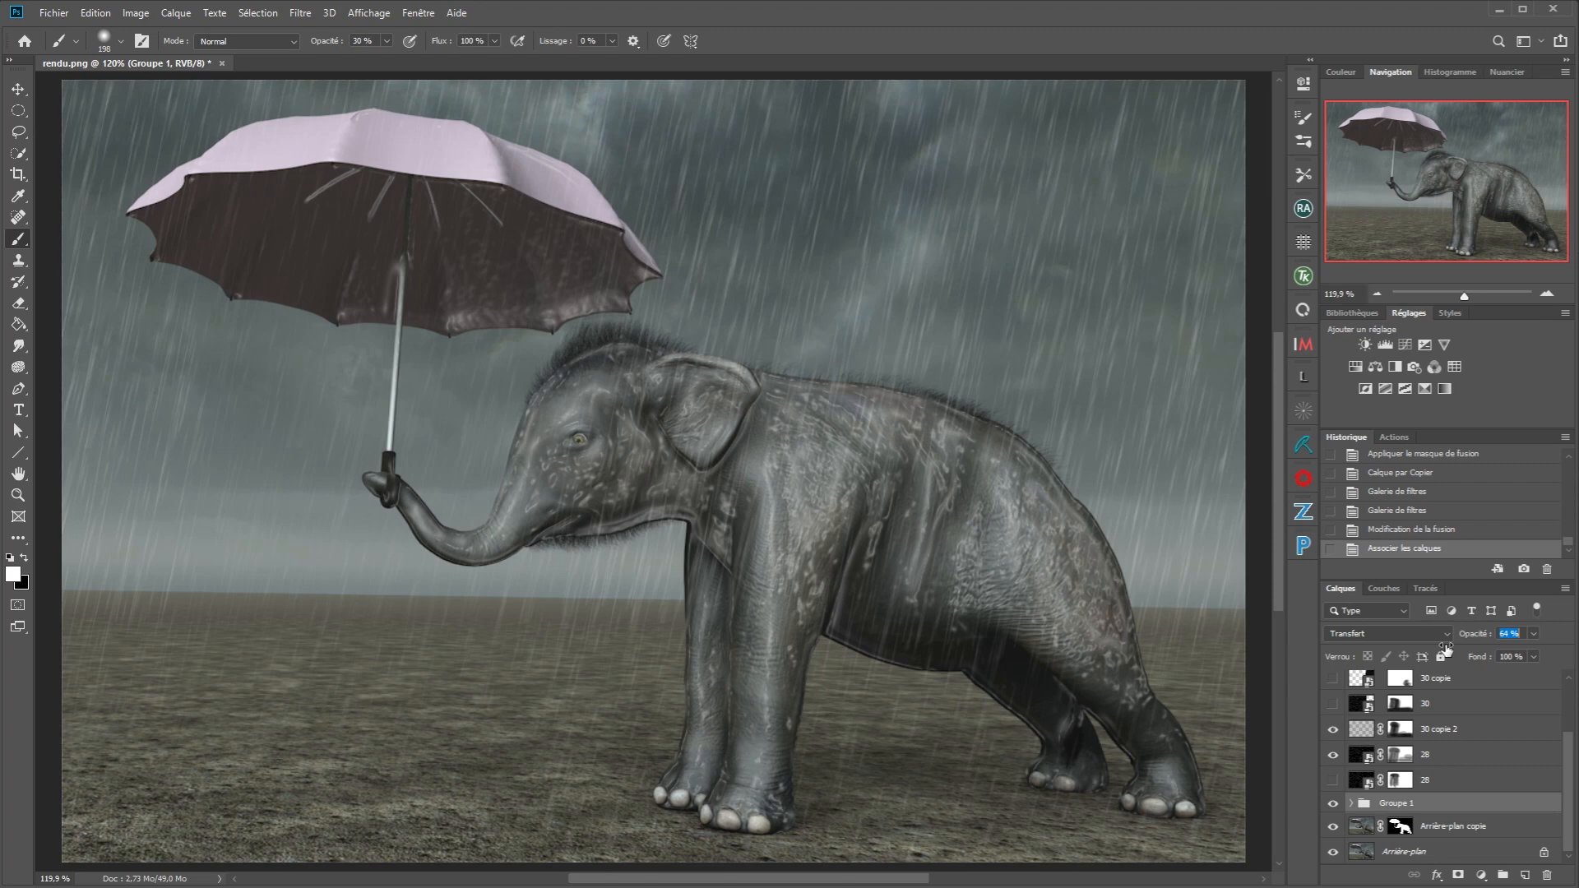
drag(1456, 647, 1484, 646)
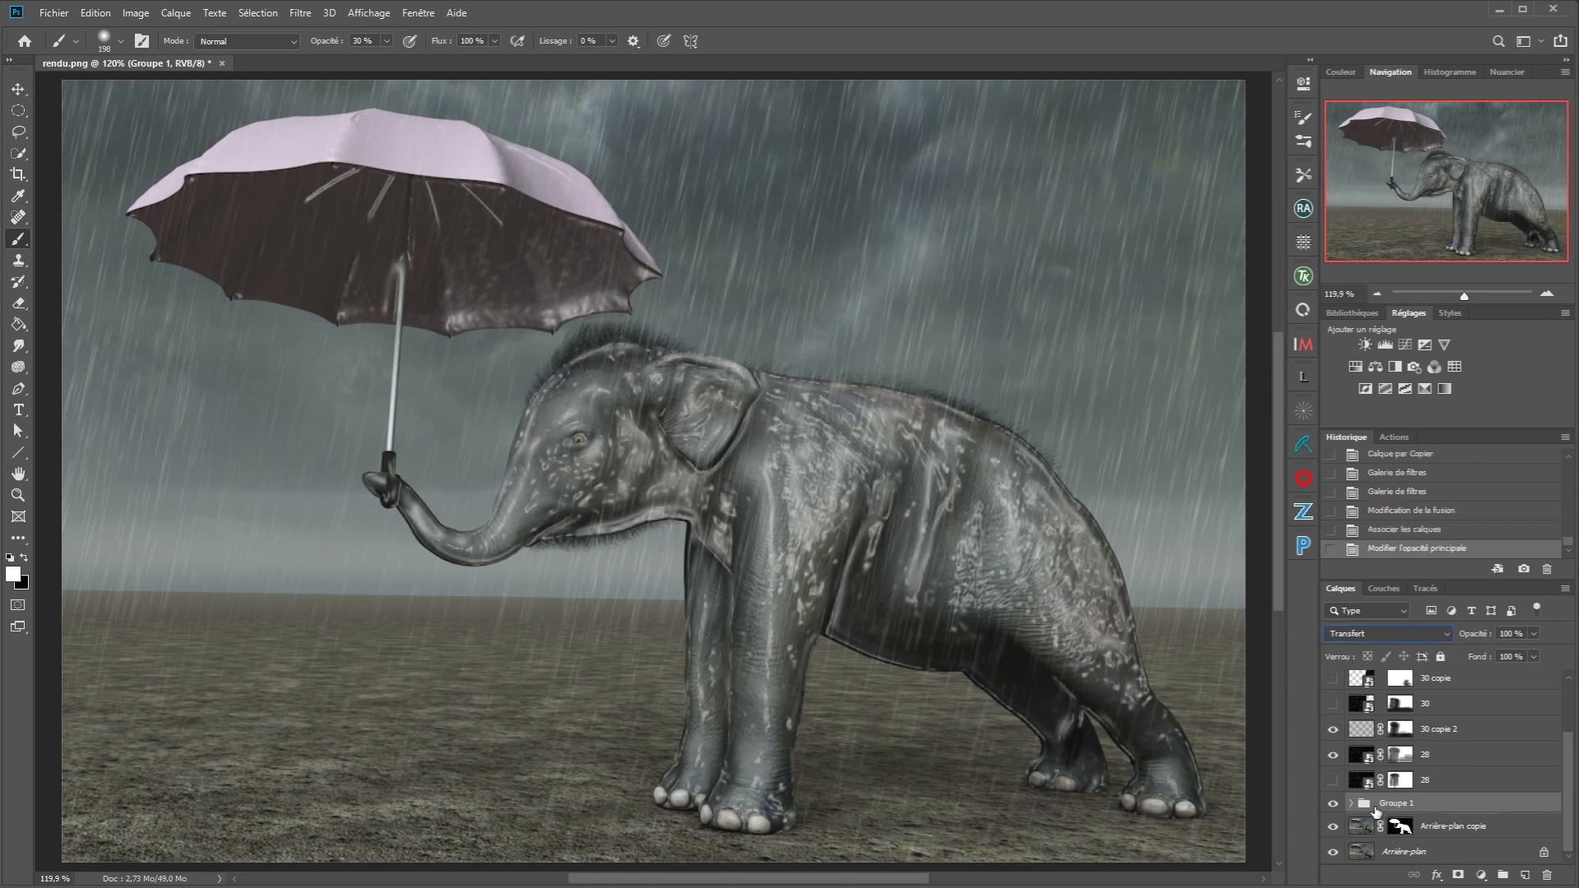
Expand Groupe 1, slightly lower the opacity of Arrière-plan copie 3 and set Arrière-plan copie 2 to 81 %.
click(1351, 803)
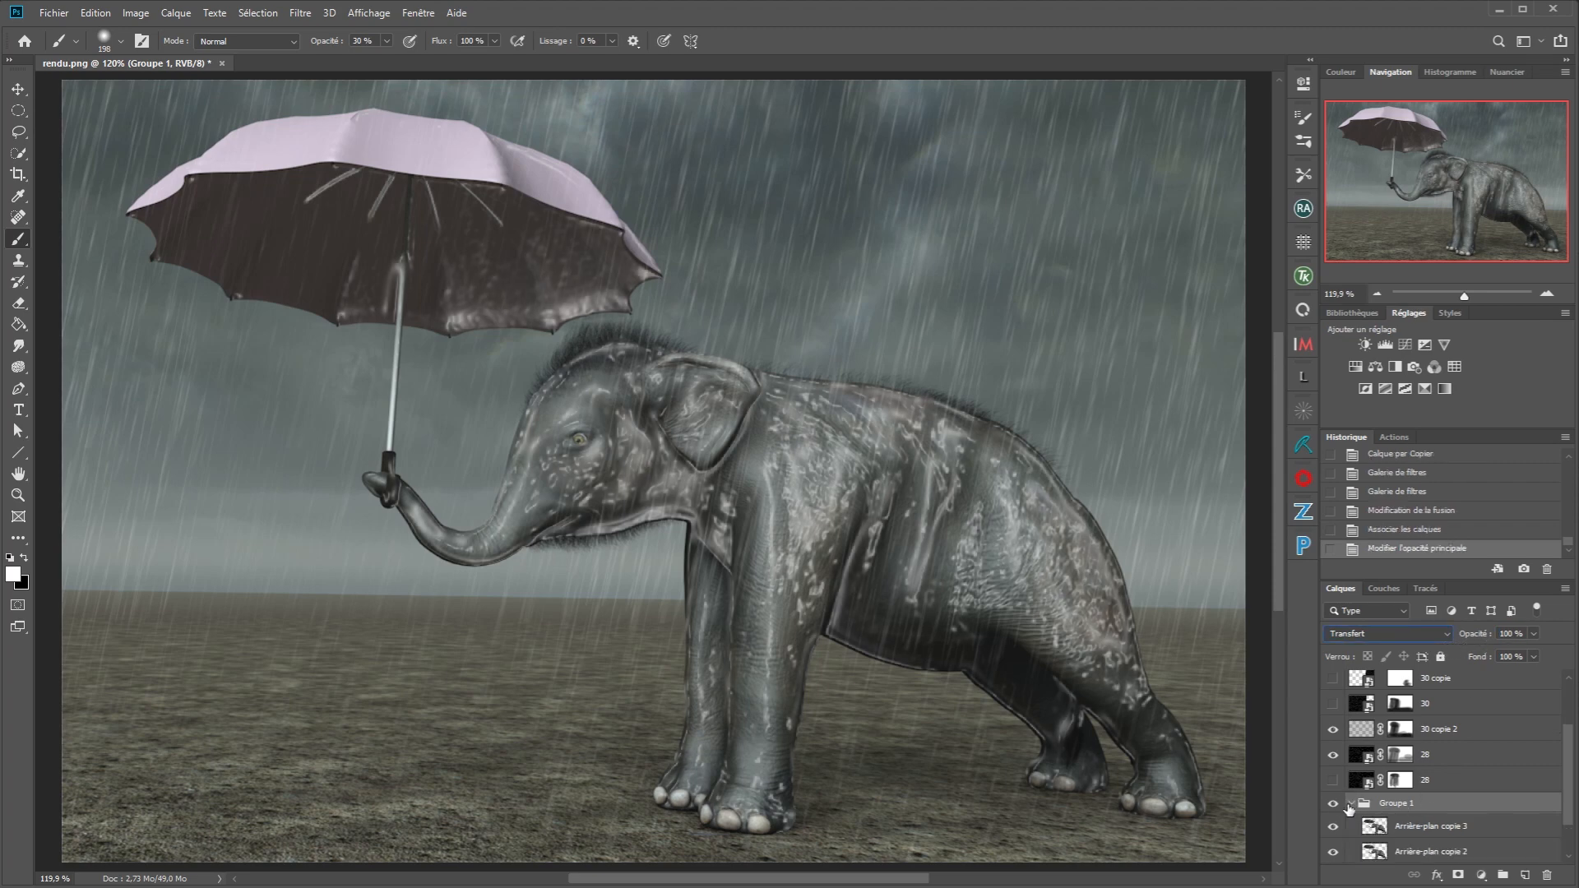
scroll(1349, 806, down, 2)
click(1459, 781)
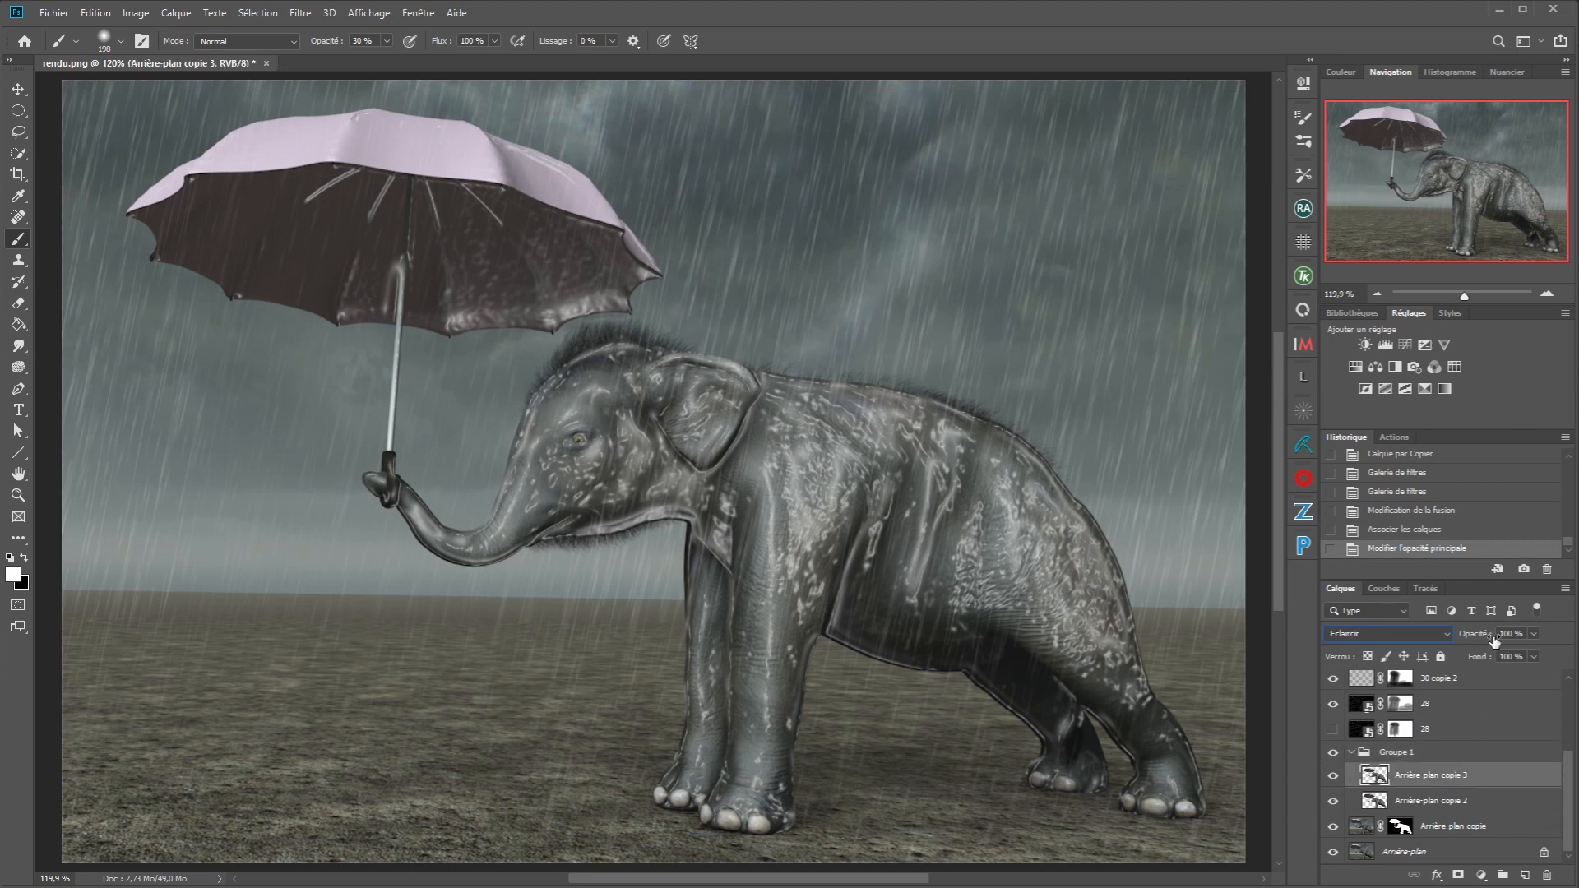
mouse_move(1484, 639)
mouse_down()
mouse_move(1439, 643)
mouse_move(1471, 645)
mouse_up()
click(1435, 802)
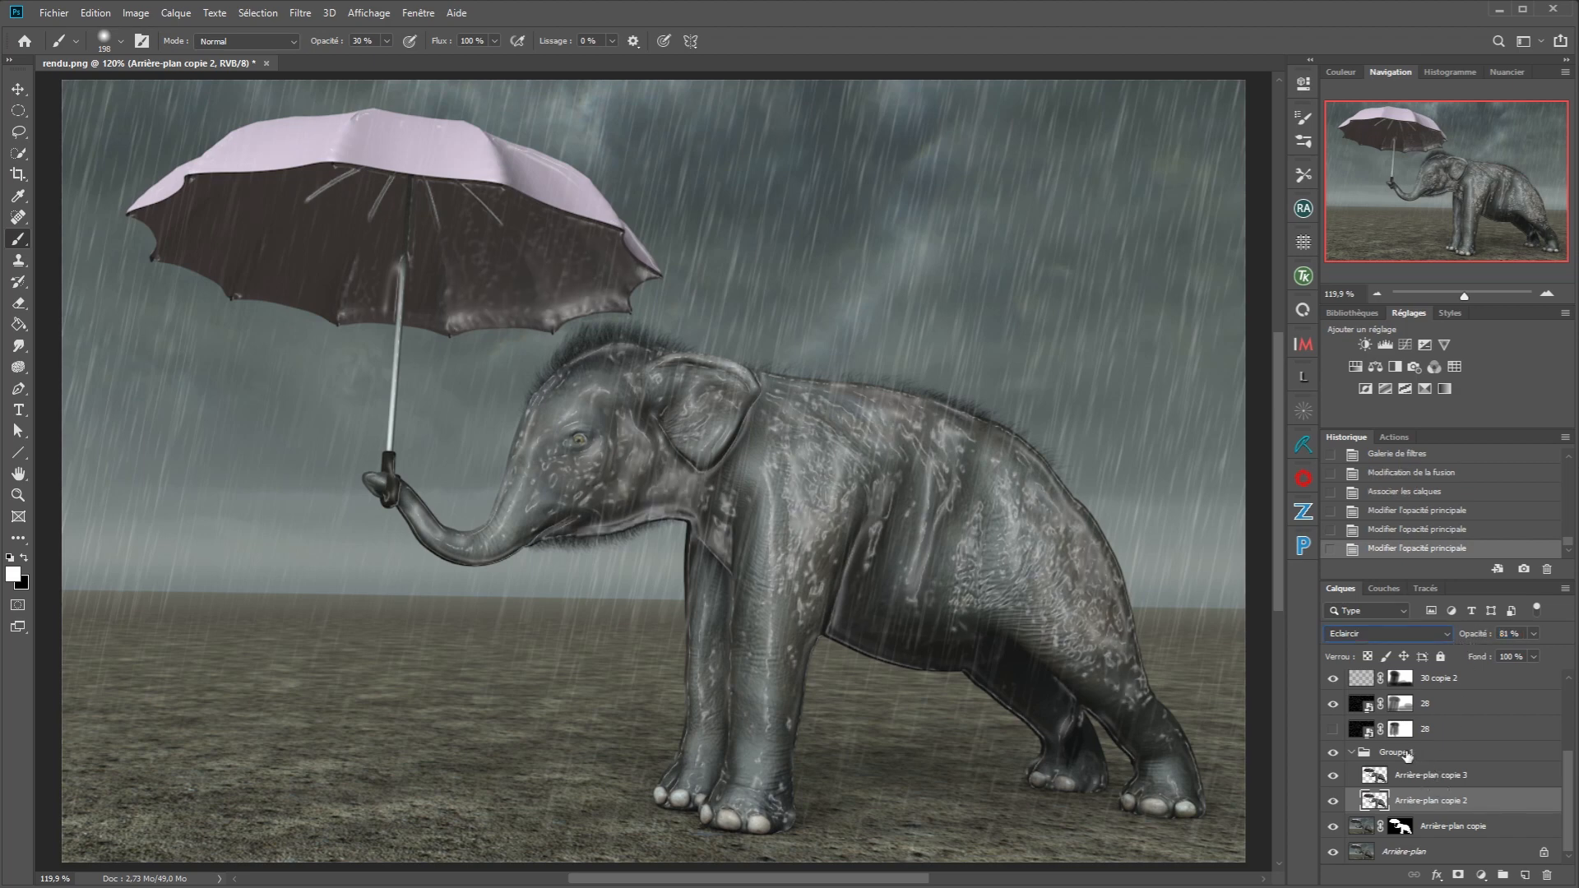
Add a mask to Groupe 1 and paint black at 30 % opacity over the umbrella's underside and the elephant's head, trunk, belly and inner legs.
click(1406, 755)
click(1458, 875)
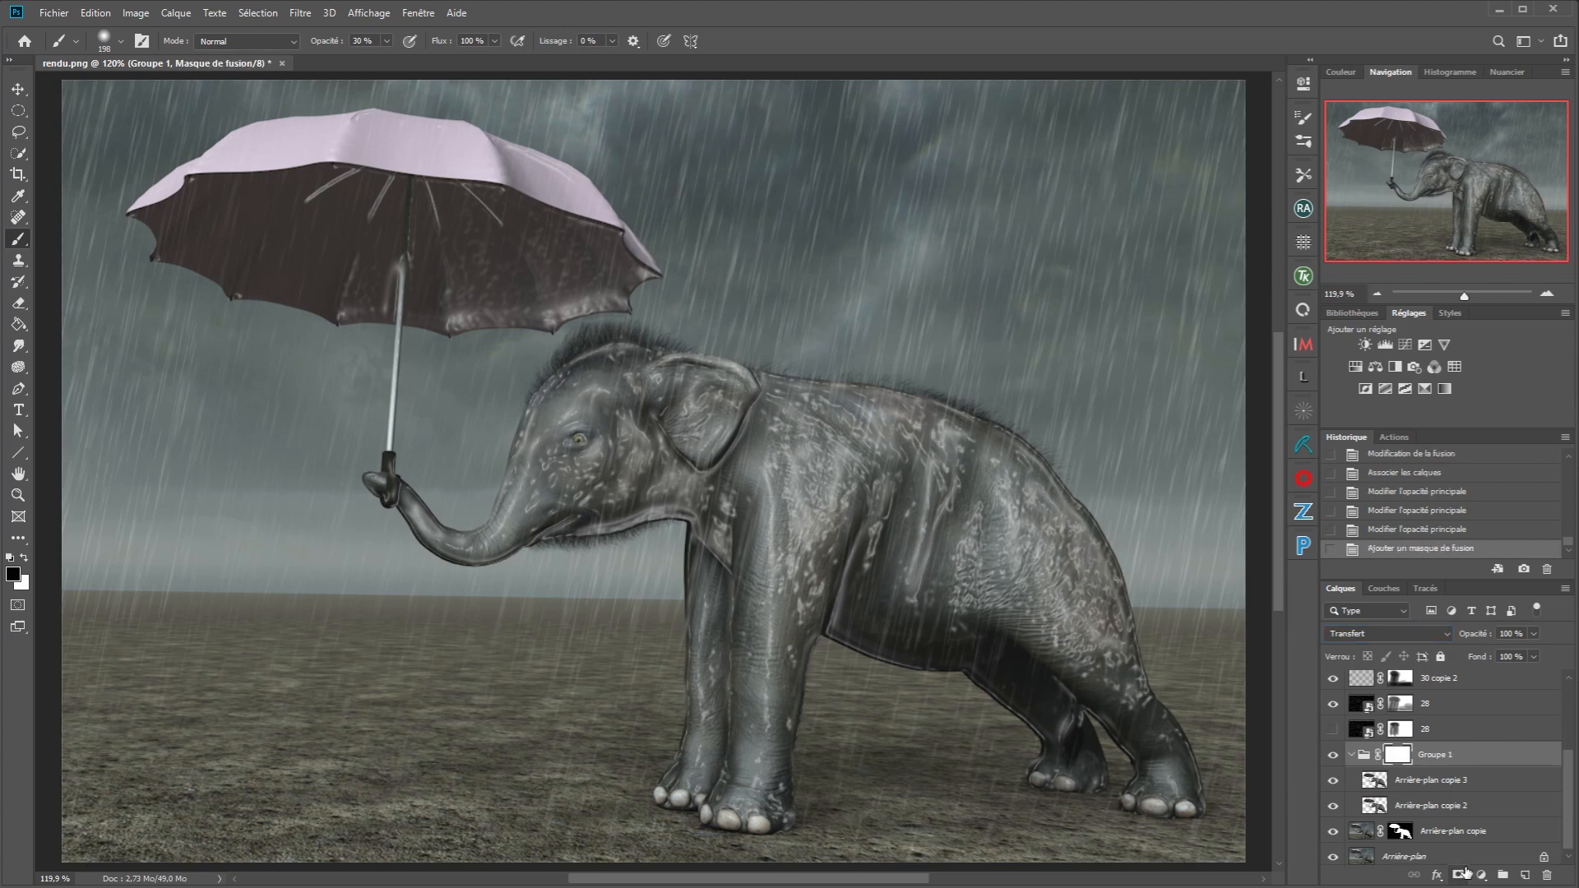
key(b)
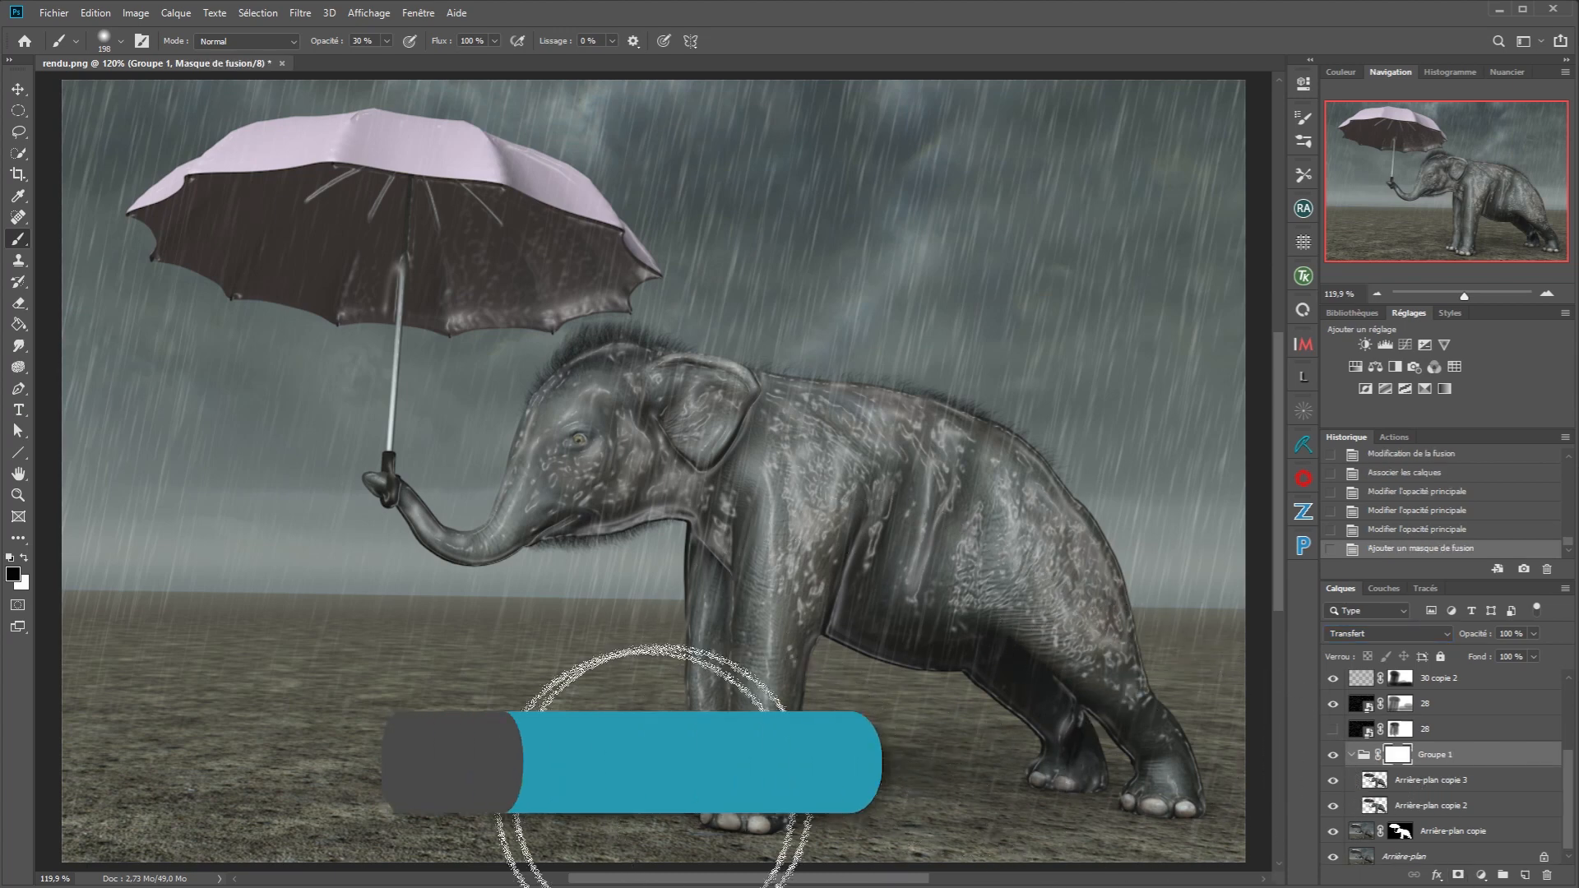
drag(606, 680, 530, 697)
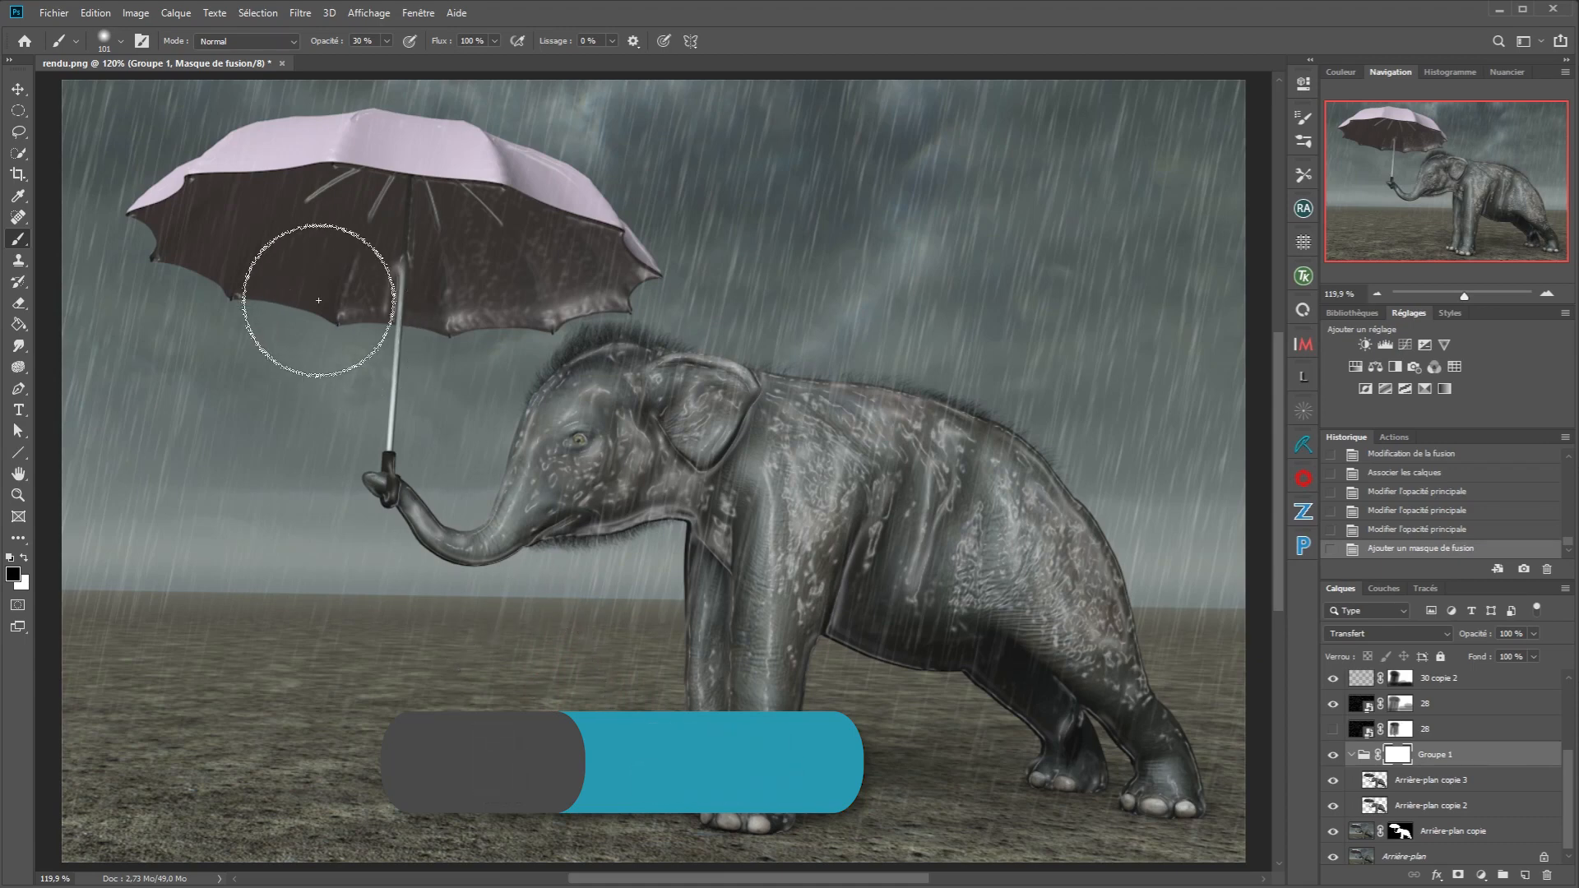
mouse_move(306, 259)
mouse_down()
mouse_move(610, 238)
mouse_move(320, 259)
mouse_move(602, 259)
mouse_move(338, 280)
mouse_move(670, 250)
mouse_move(423, 239)
mouse_move(498, 266)
mouse_move(416, 230)
mouse_up()
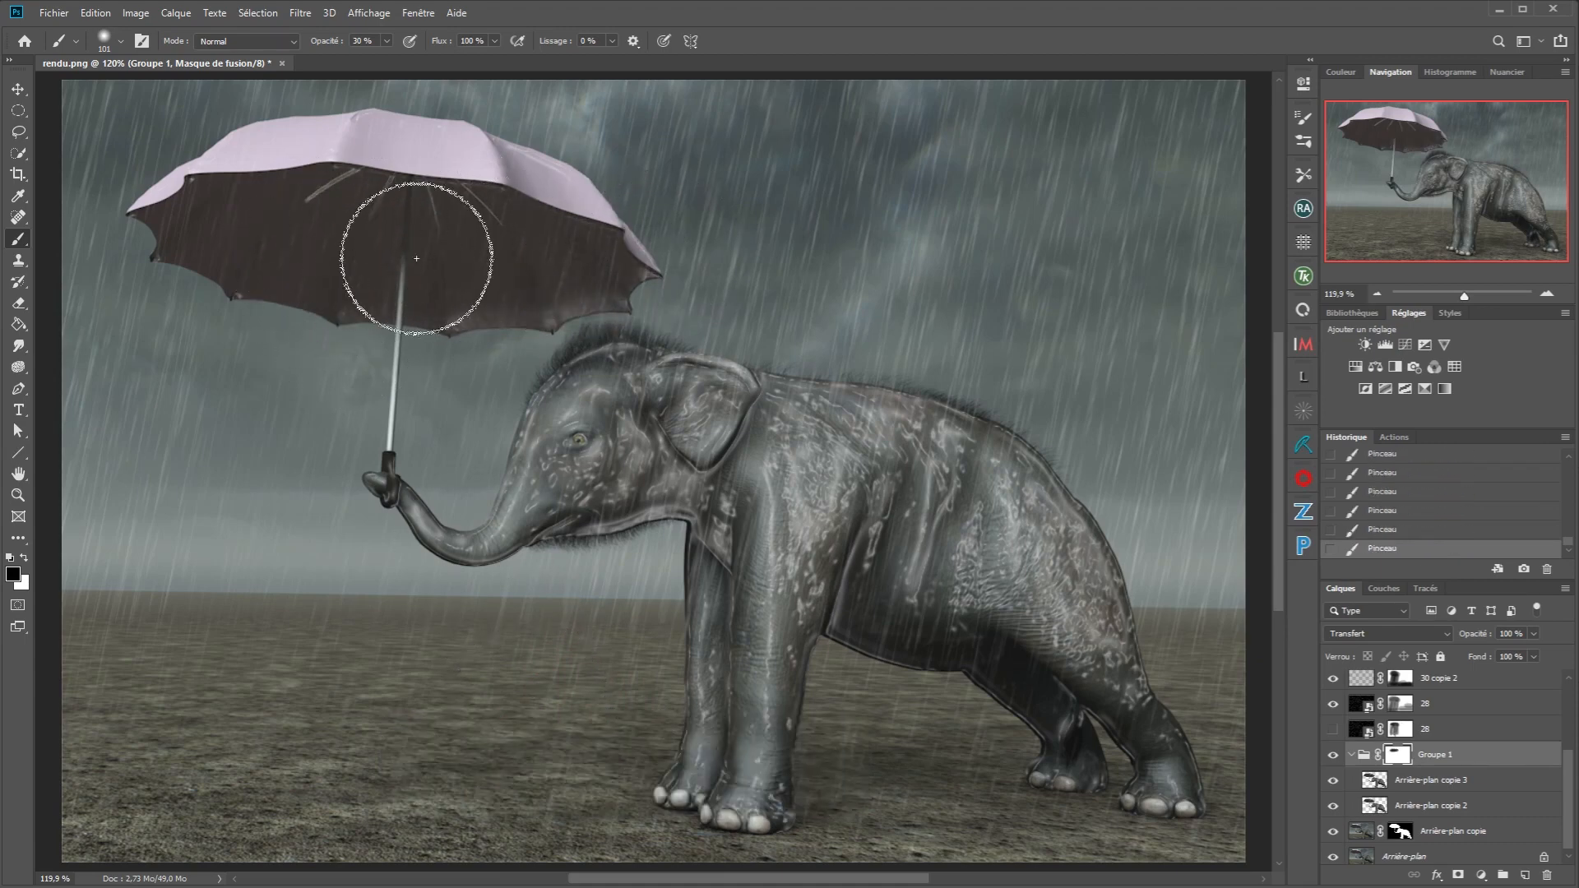
mouse_move(560, 301)
mouse_down()
mouse_move(192, 245)
mouse_move(625, 375)
mouse_move(564, 358)
mouse_move(519, 385)
mouse_move(460, 520)
mouse_move(378, 510)
mouse_move(548, 500)
mouse_move(540, 553)
mouse_move(566, 439)
mouse_move(614, 403)
mouse_move(523, 465)
mouse_move(593, 323)
mouse_move(478, 525)
mouse_move(491, 638)
mouse_move(430, 691)
mouse_move(711, 404)
mouse_move(749, 442)
mouse_move(756, 398)
mouse_move(712, 548)
mouse_move(599, 554)
mouse_move(701, 652)
mouse_move(687, 716)
mouse_move(681, 649)
mouse_move(1063, 725)
mouse_move(1125, 798)
mouse_move(1139, 846)
mouse_up()
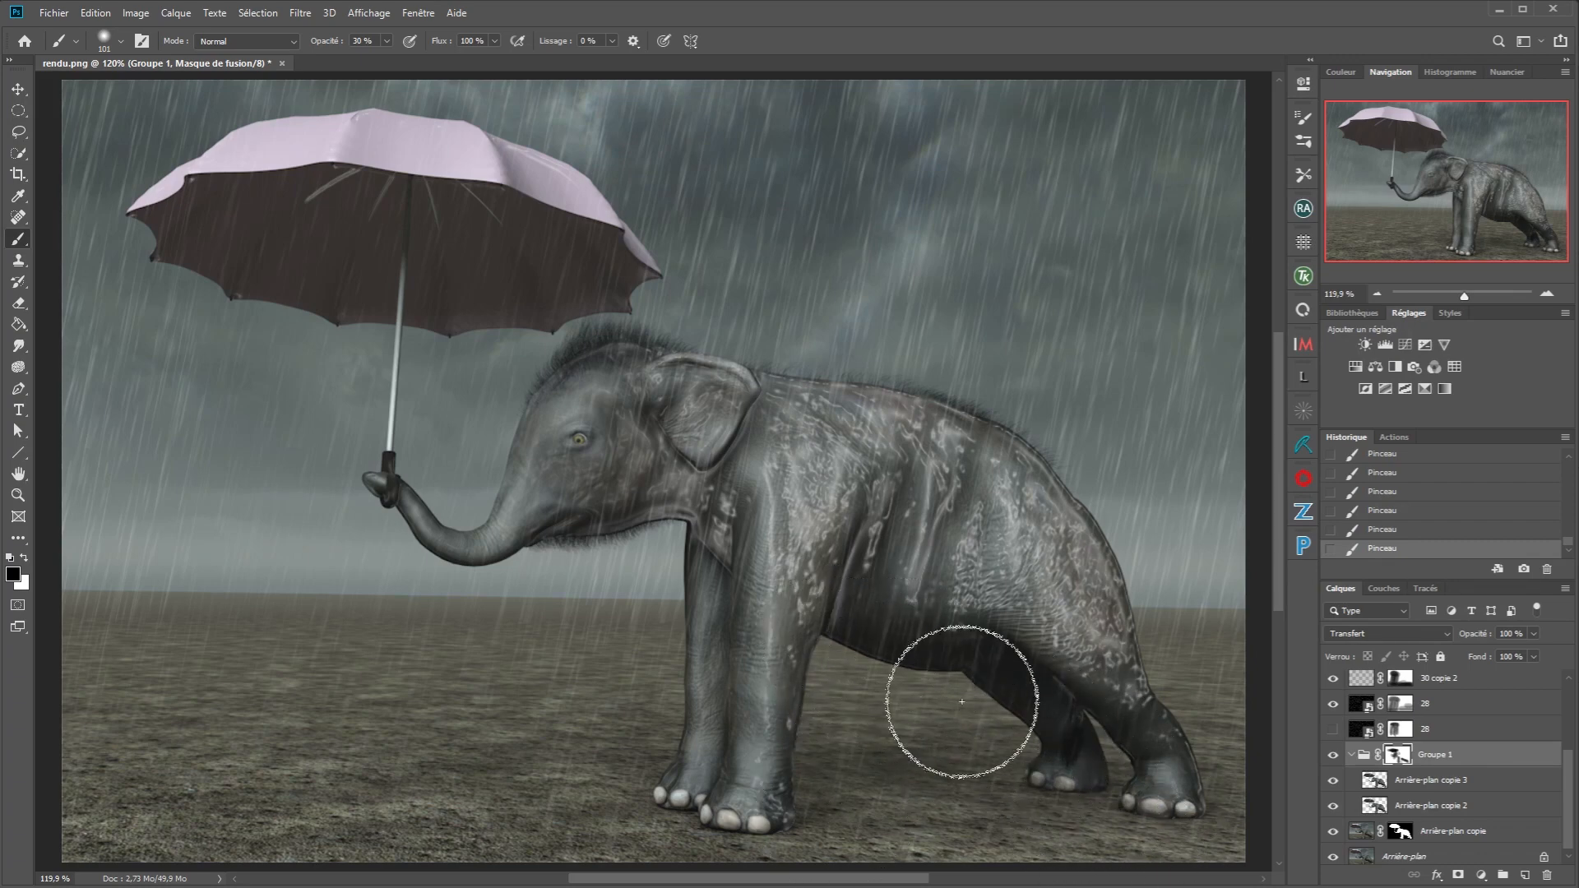
drag(809, 682, 923, 754)
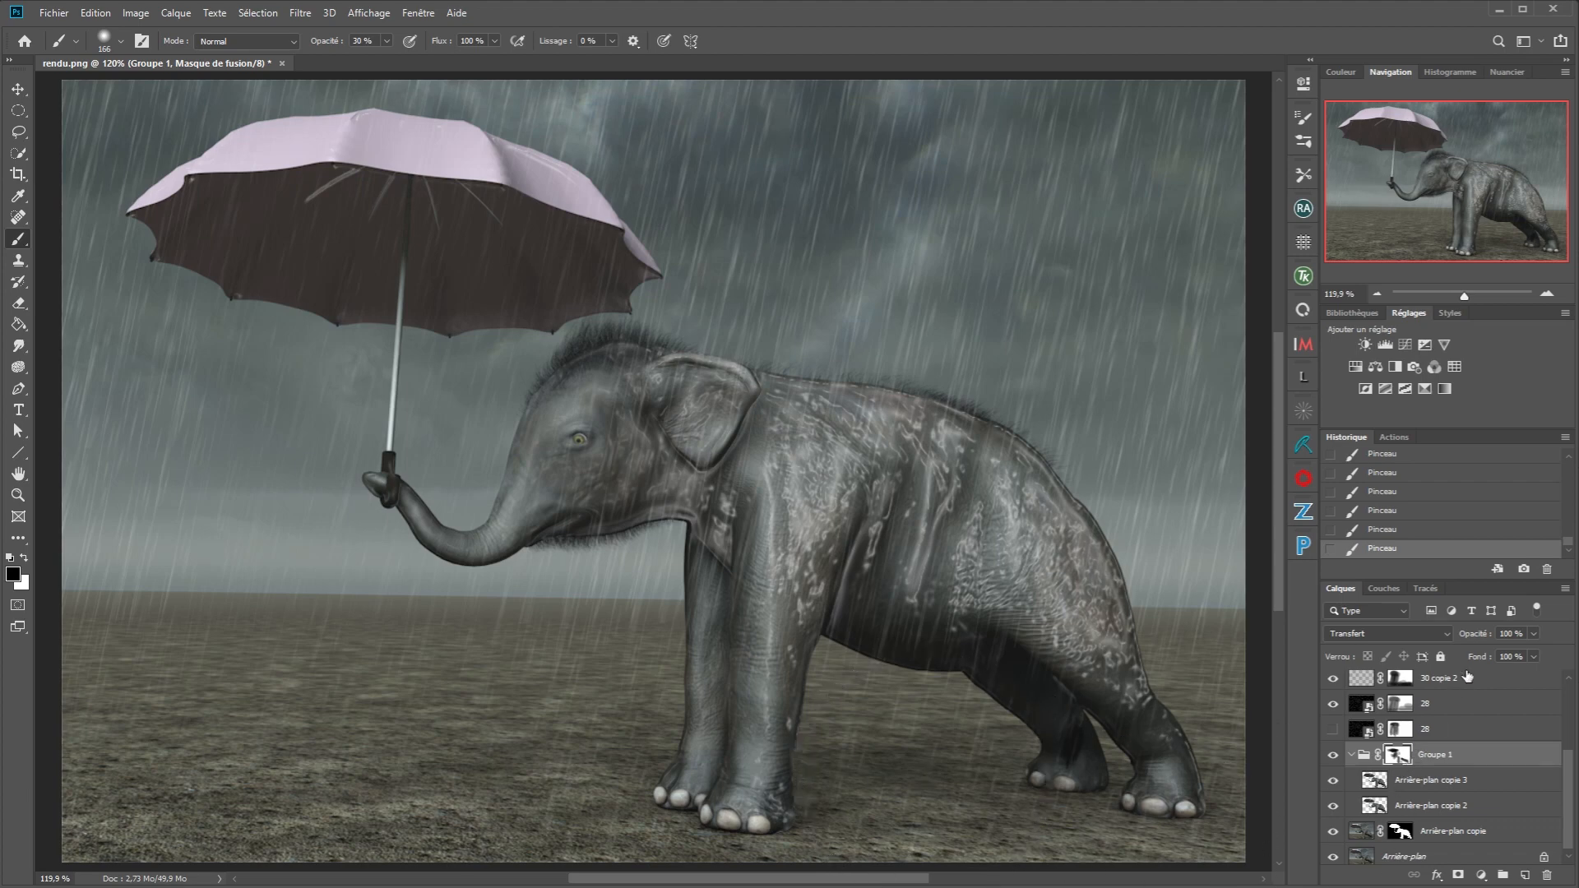
Set Groupe 1's opacity to 65 % and compare the elephant with and without the group's wet effect.
drag(1469, 639, 1440, 644)
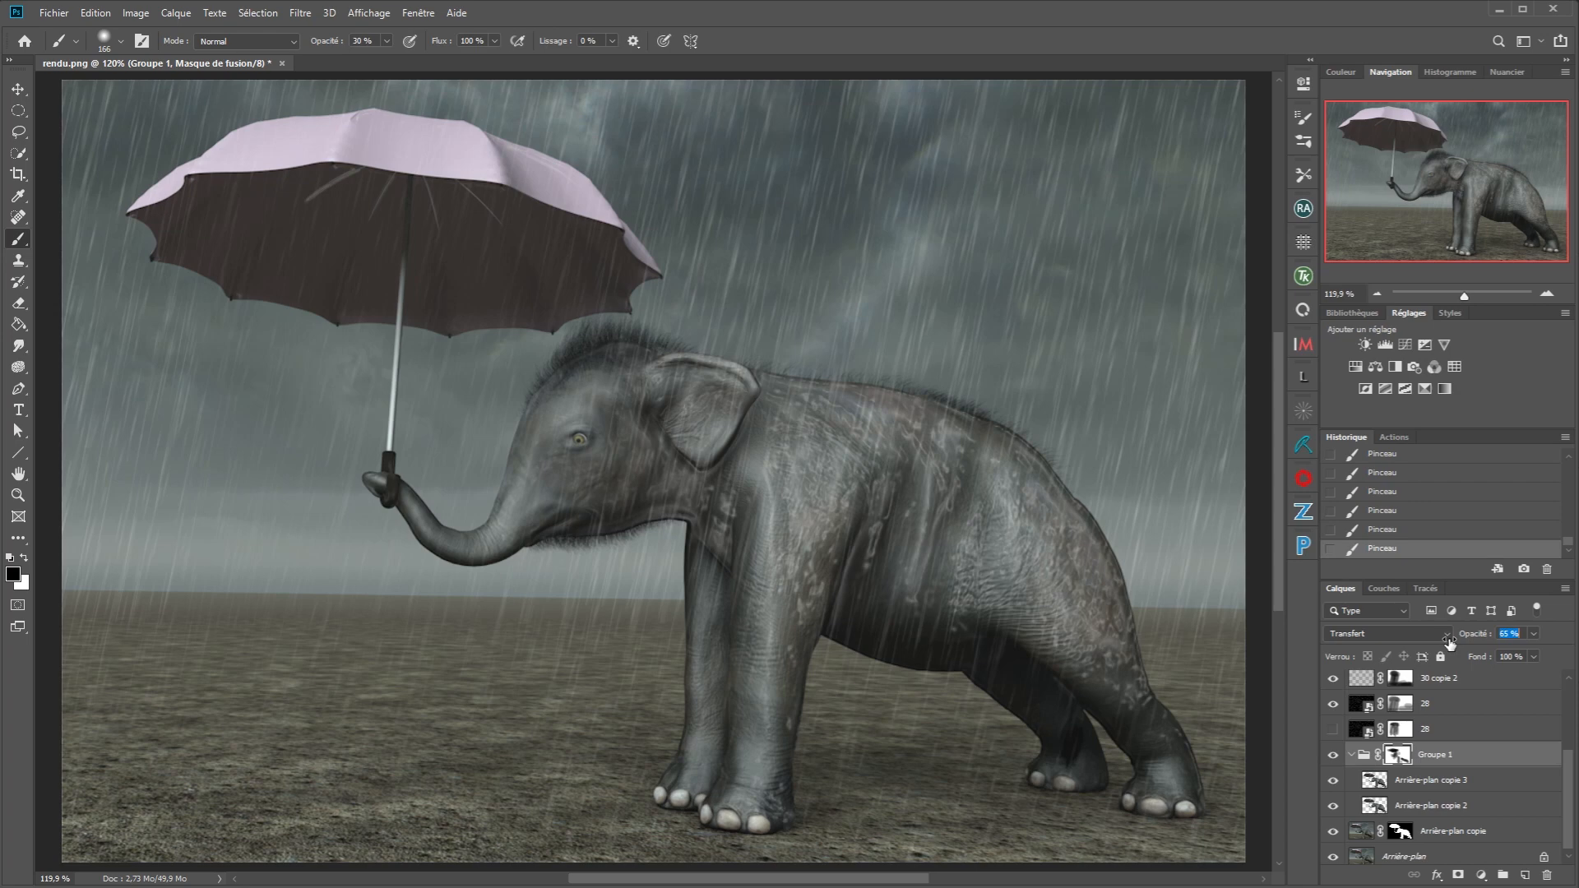
drag(1448, 643, 1443, 658)
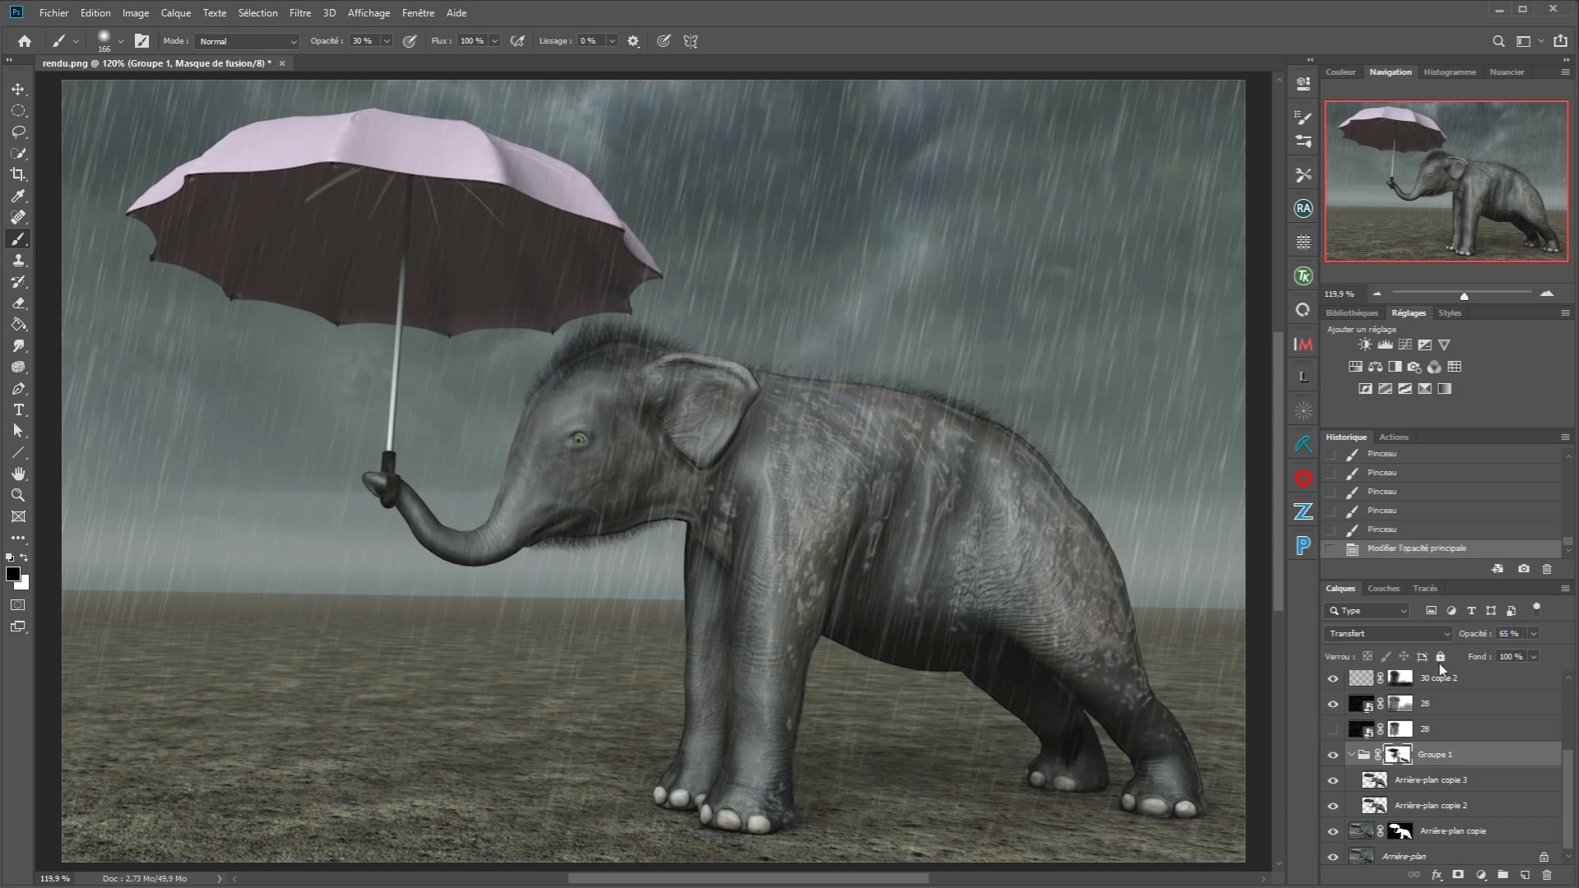
click(1333, 755)
click(1332, 755)
click(1333, 755)
click(1333, 755)
click(1333, 754)
click(1332, 755)
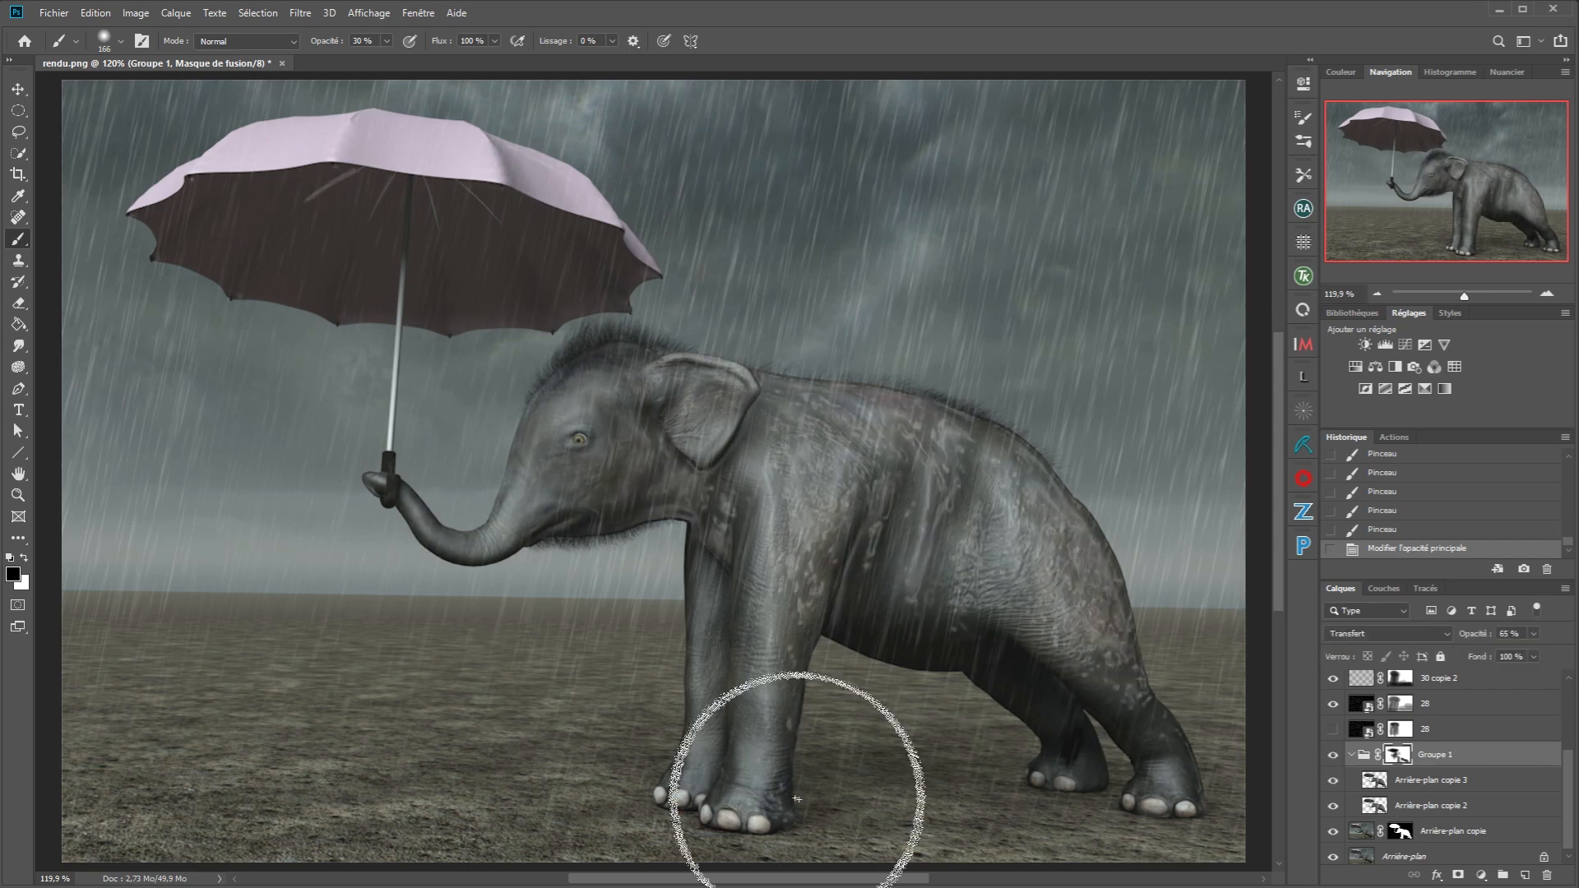
Paint black at 30 % opacity on Groupe 1's mask over the elephant's front and hind feet.
click(791, 822)
click(775, 823)
click(1182, 777)
click(1059, 791)
click(1059, 791)
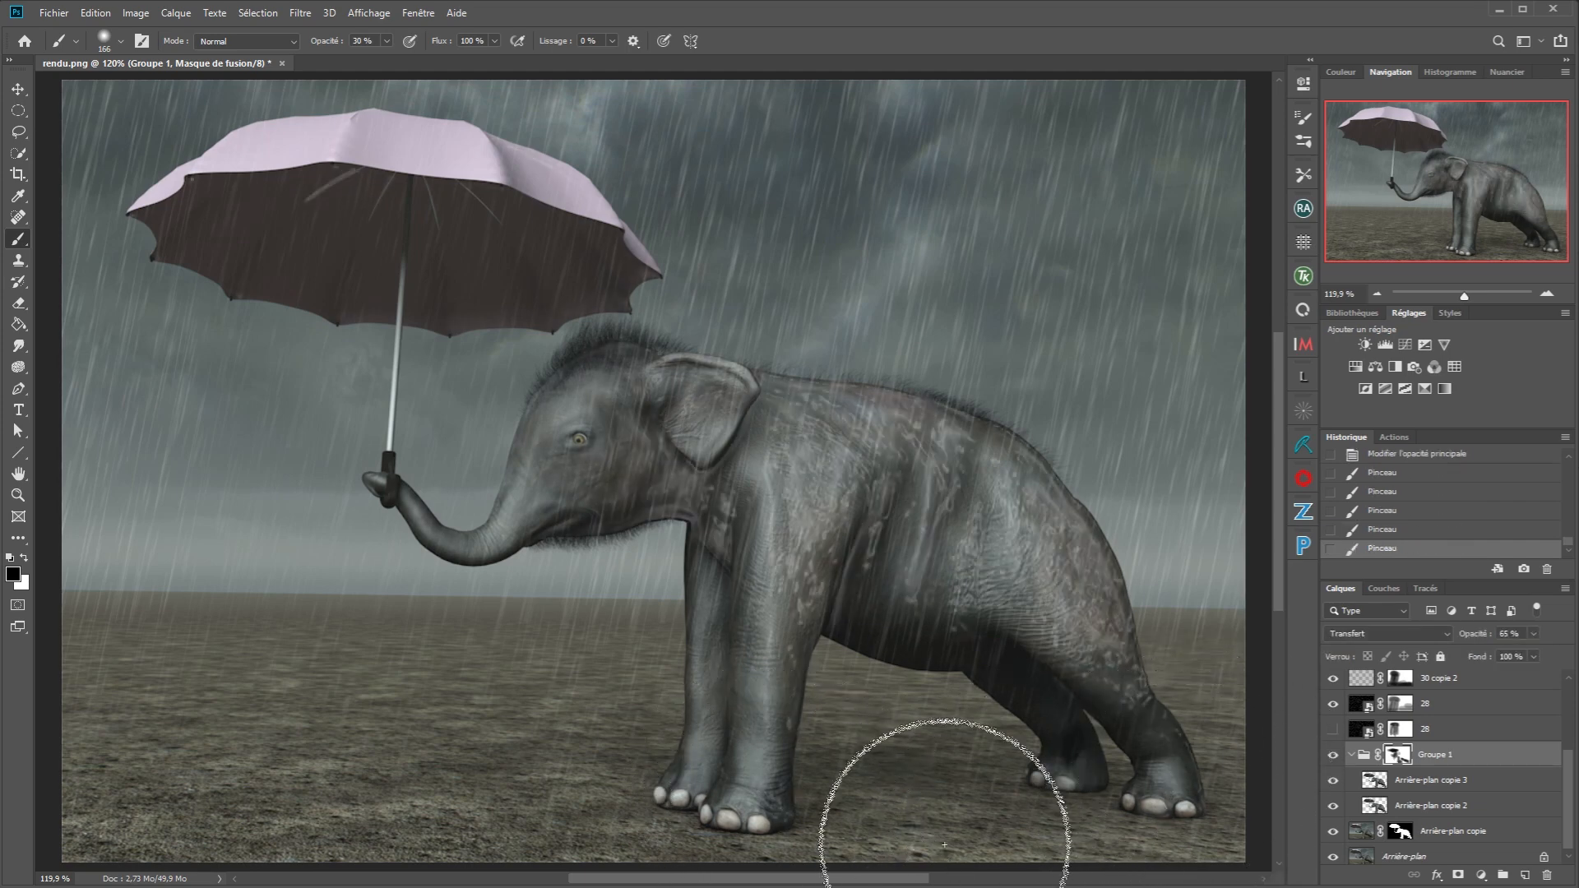
With an 84 px brush, paint black on Groupe 1's mask around the chin and hind thigh, and slightly raise the group's opacity.
alt+drag(948, 755, 904, 761)
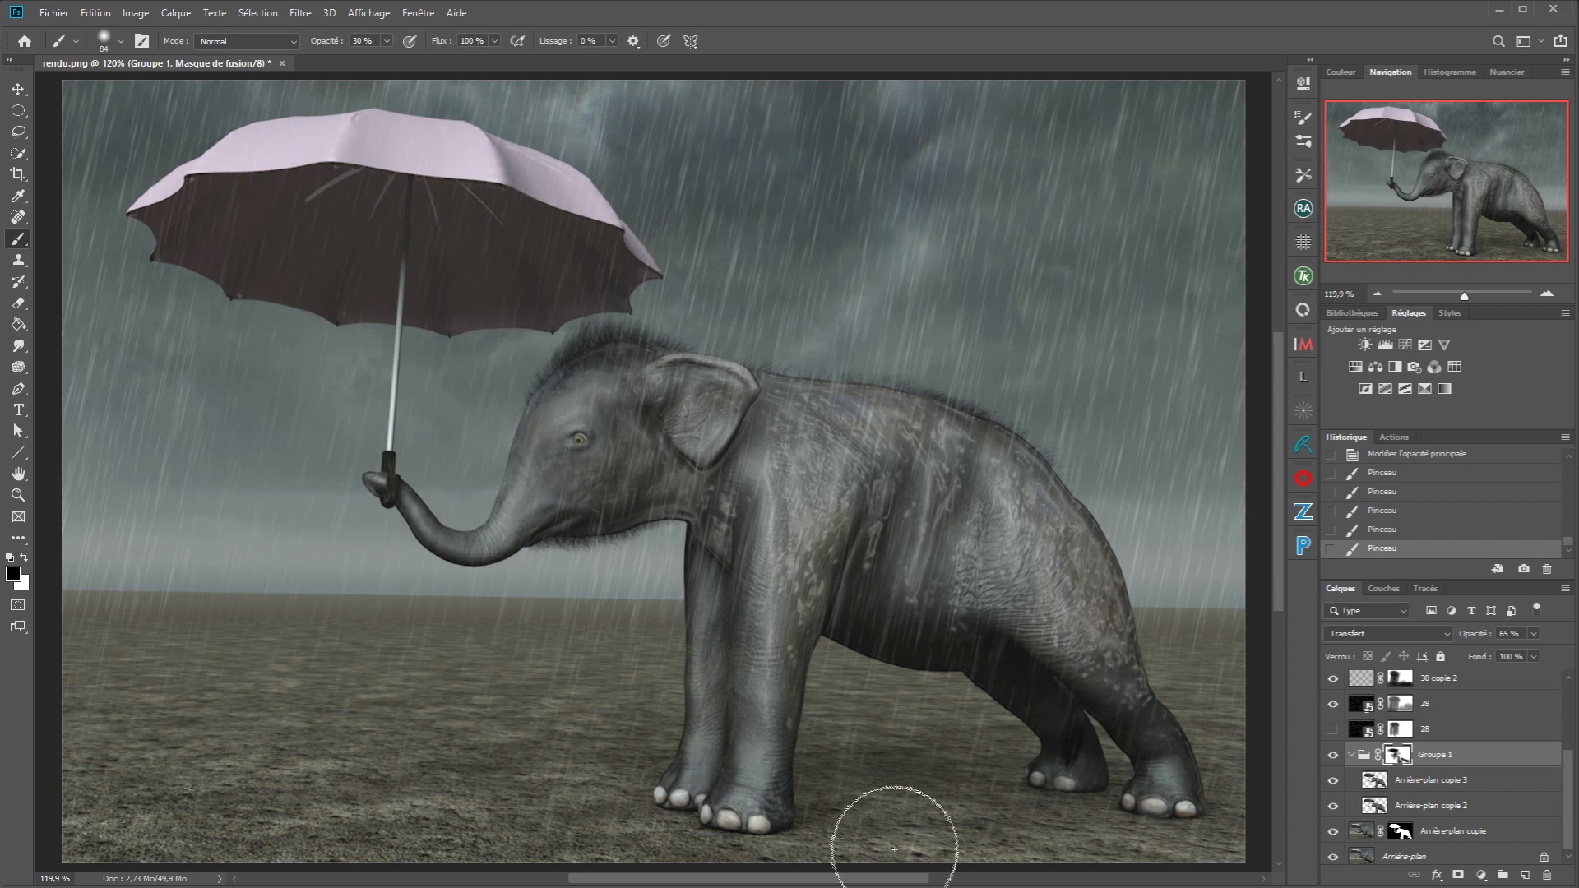
drag(661, 544, 616, 534)
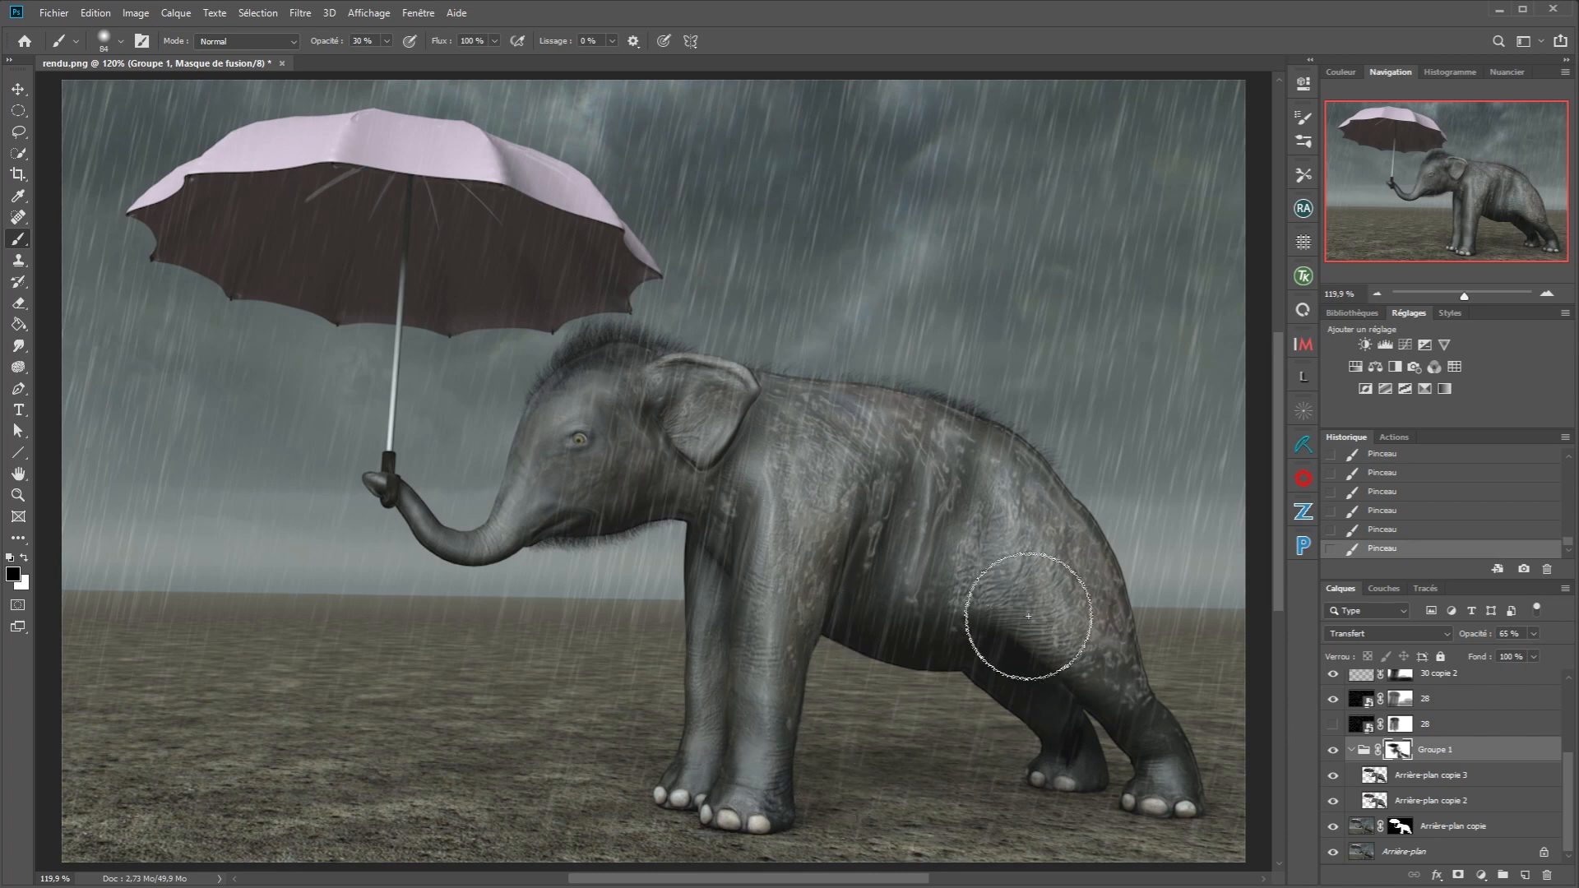
mouse_move(1029, 617)
mouse_down()
mouse_move(1117, 617)
mouse_move(1099, 568)
mouse_move(1097, 657)
mouse_move(1002, 603)
mouse_move(1005, 671)
mouse_up()
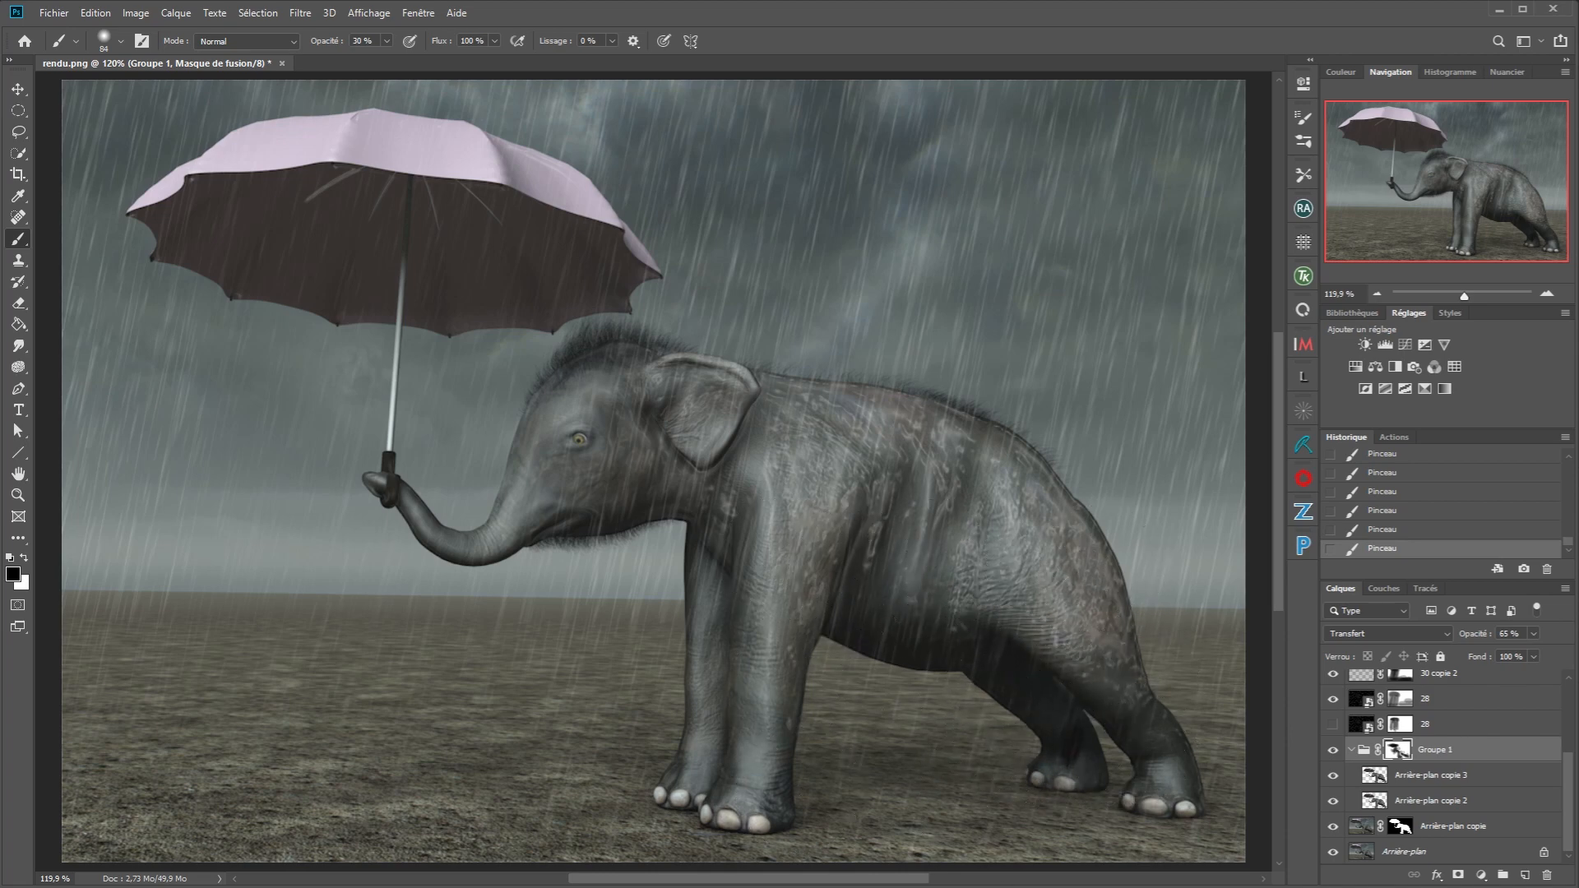
click(1441, 752)
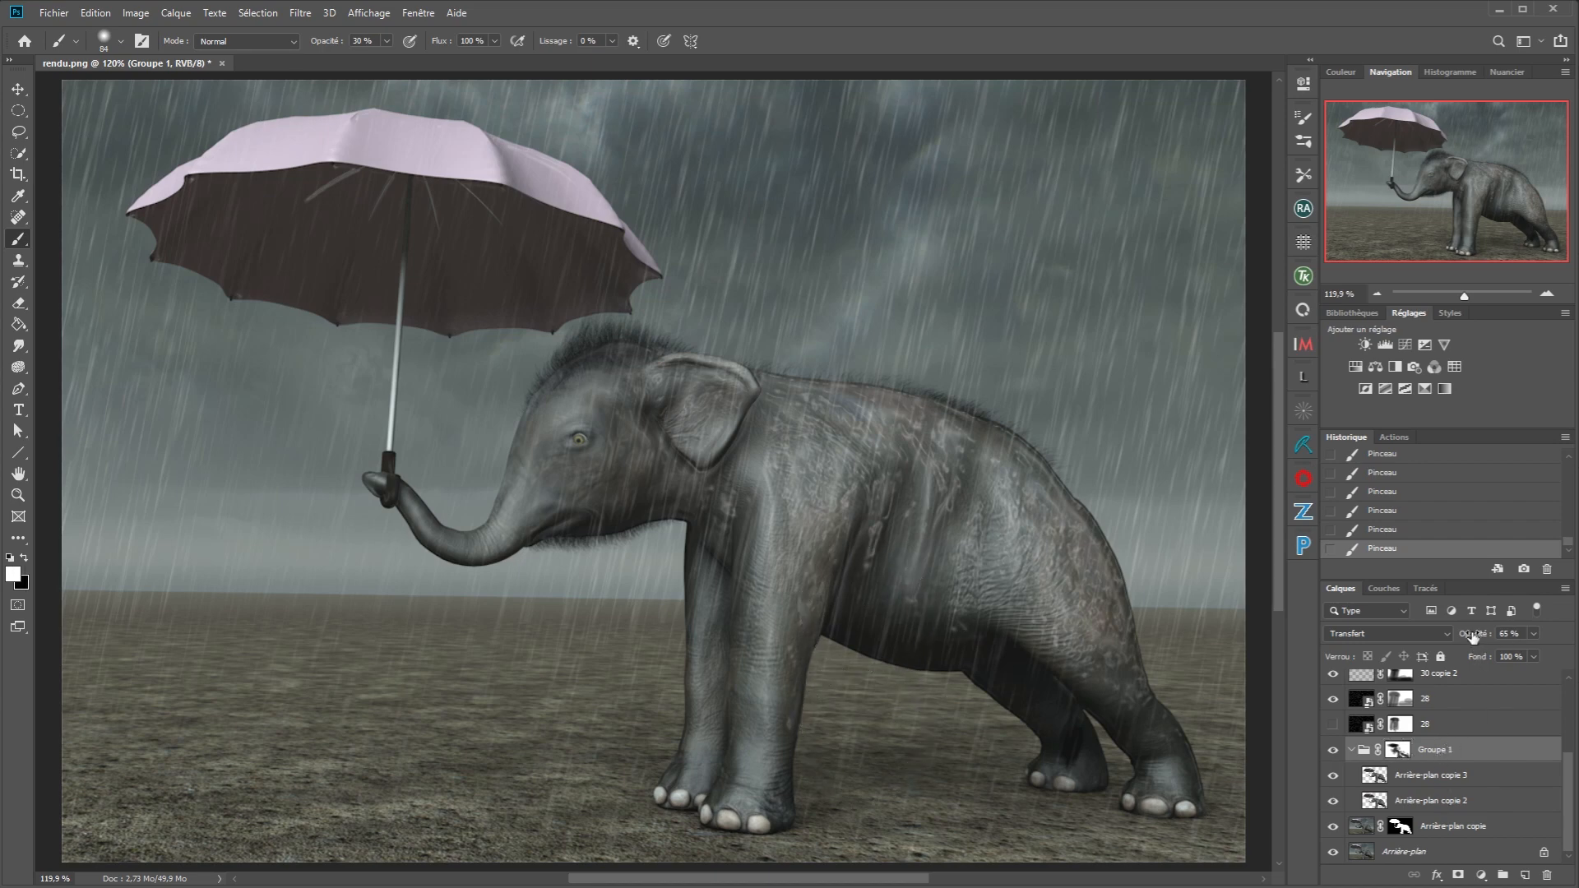
drag(1473, 636, 1483, 644)
Duplicate the Arrière-plan copie layer, apply the duplicate's layer mask and place it inside Groupe 1 below Arrière-plan copie 2.
click(1551, 827)
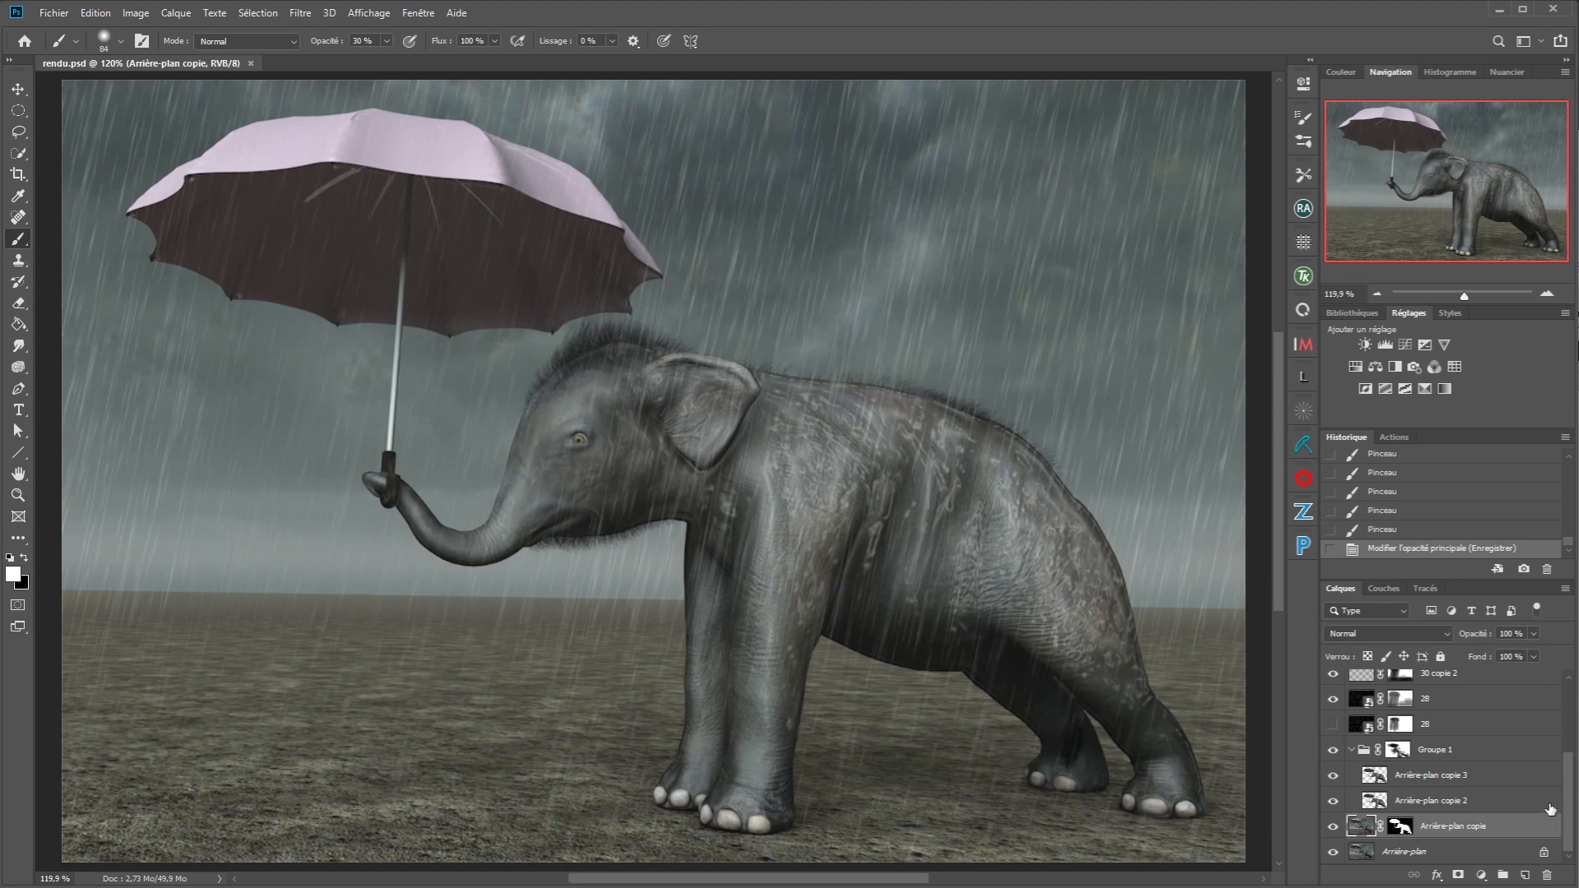
key(ctrl+j)
right_click(1401, 831)
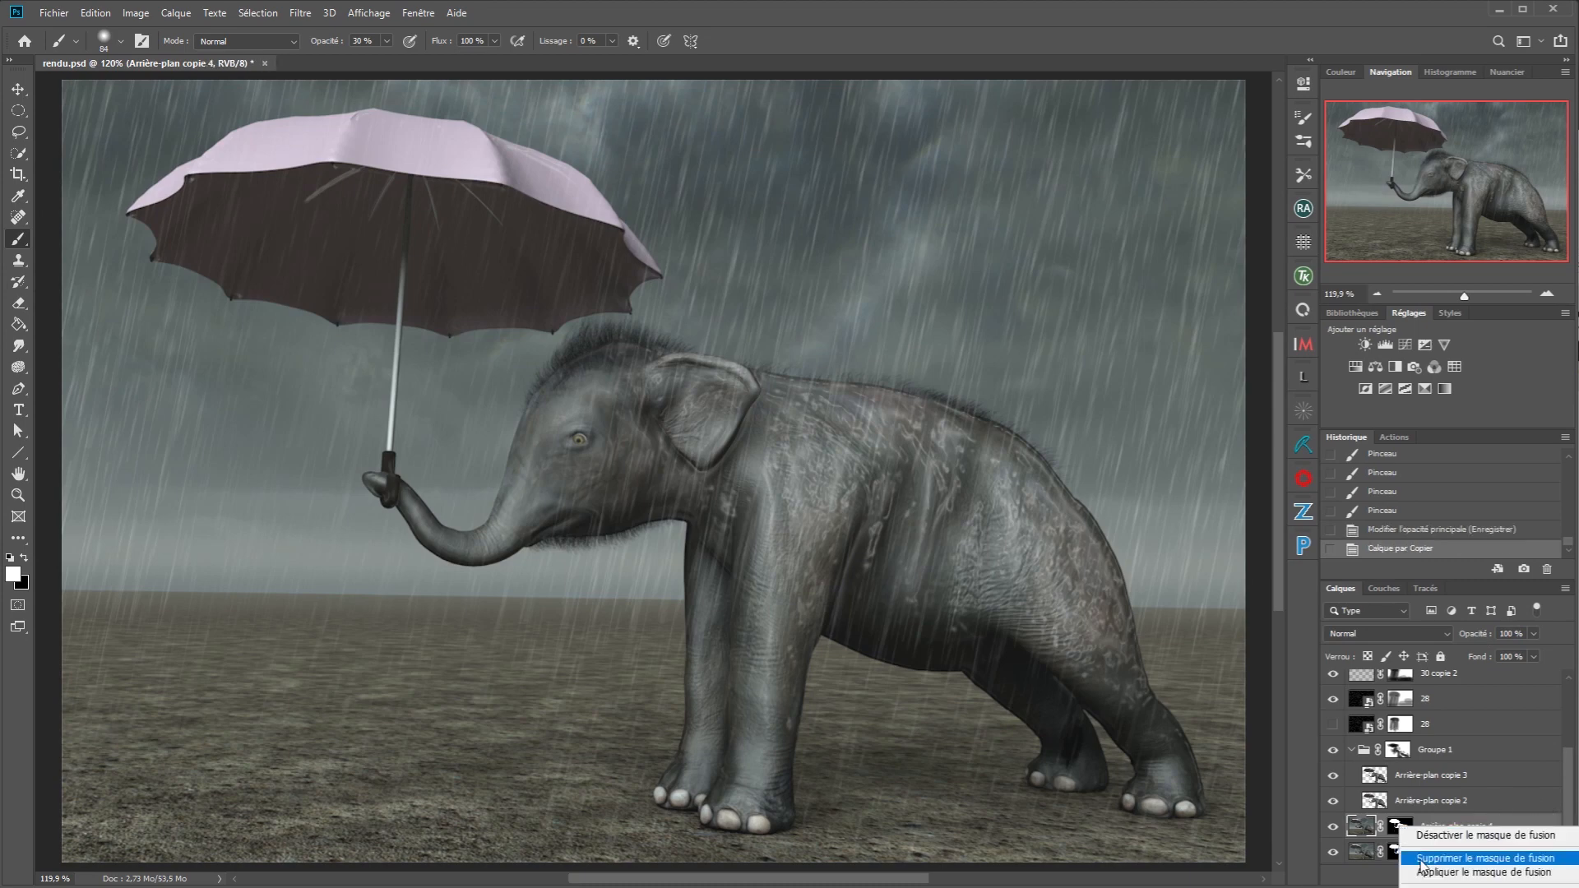
click(1480, 871)
drag(1365, 829, 1367, 827)
Convert Arrière-plan copie 4 to a smart object and set its blending mode to Eclaircir.
right_click(1487, 832)
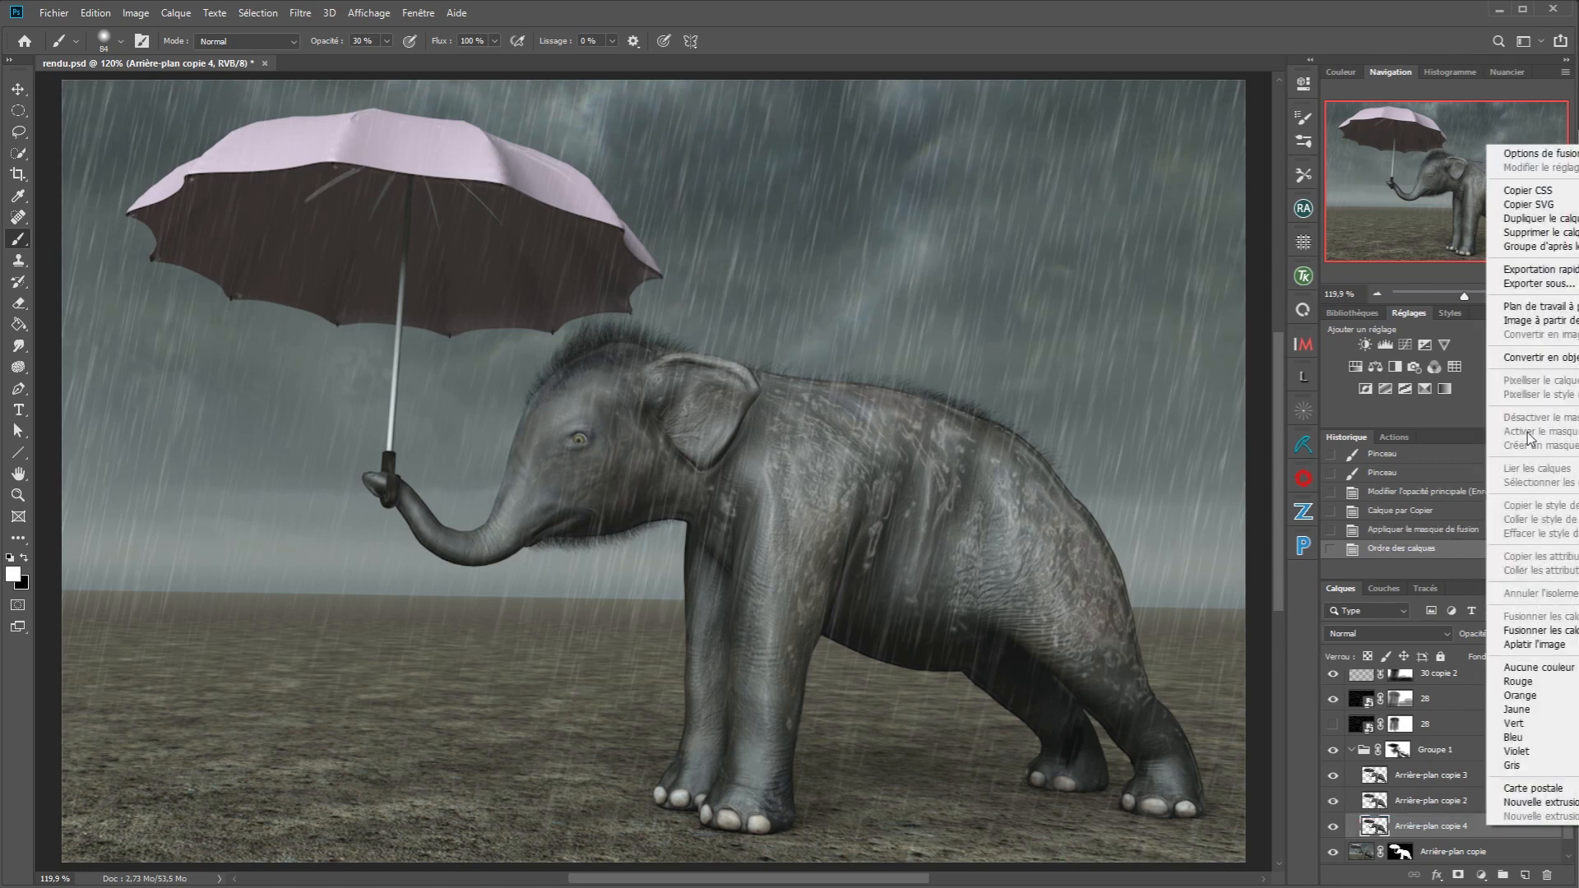
click(1521, 380)
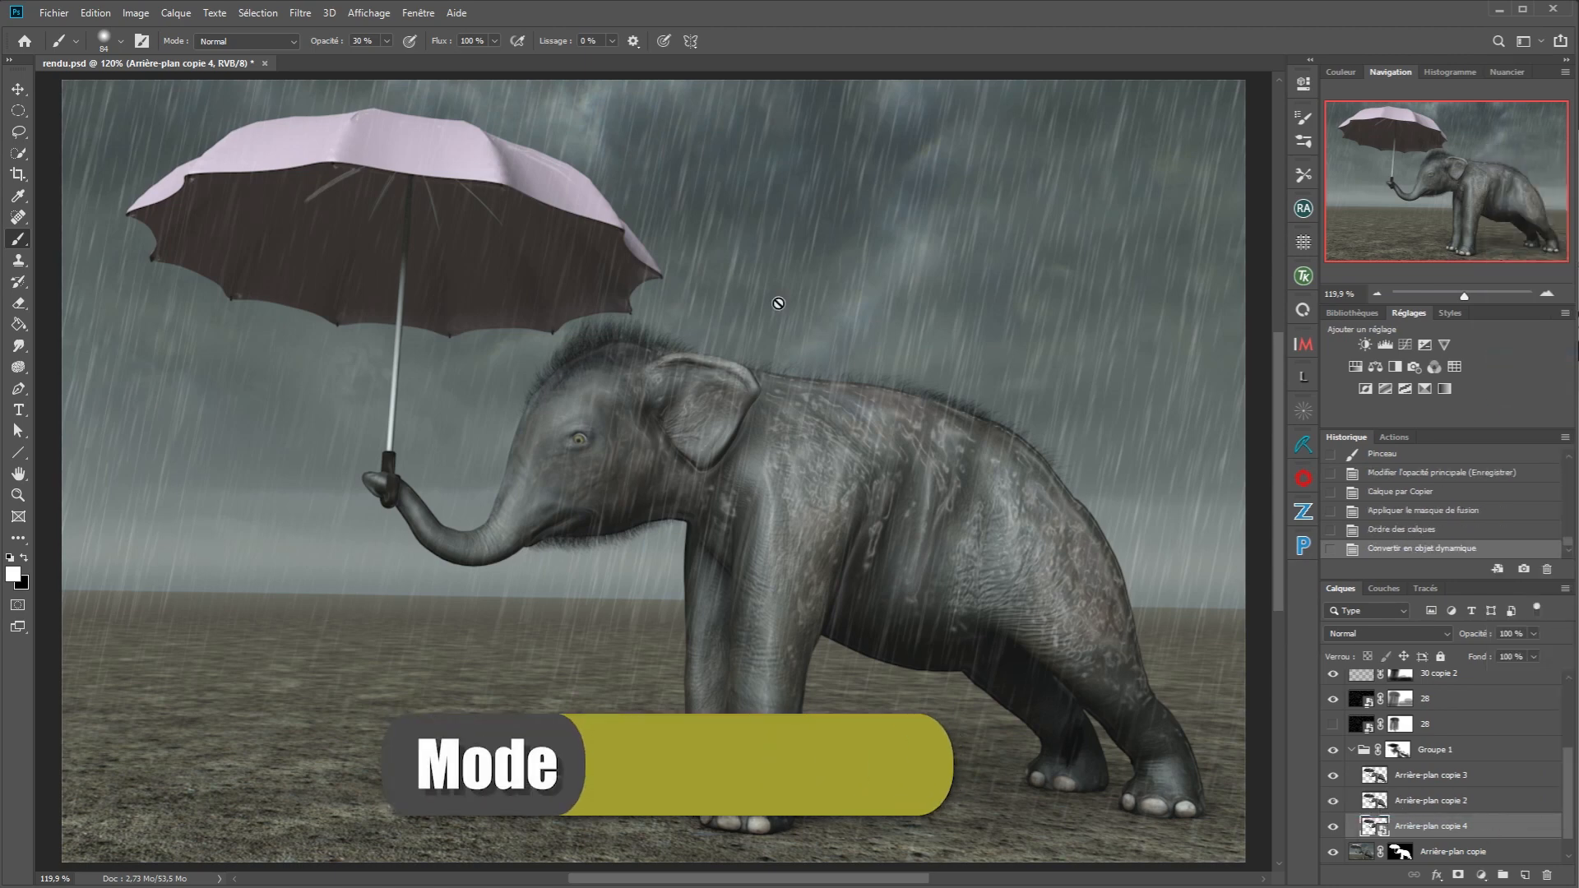
click(1389, 635)
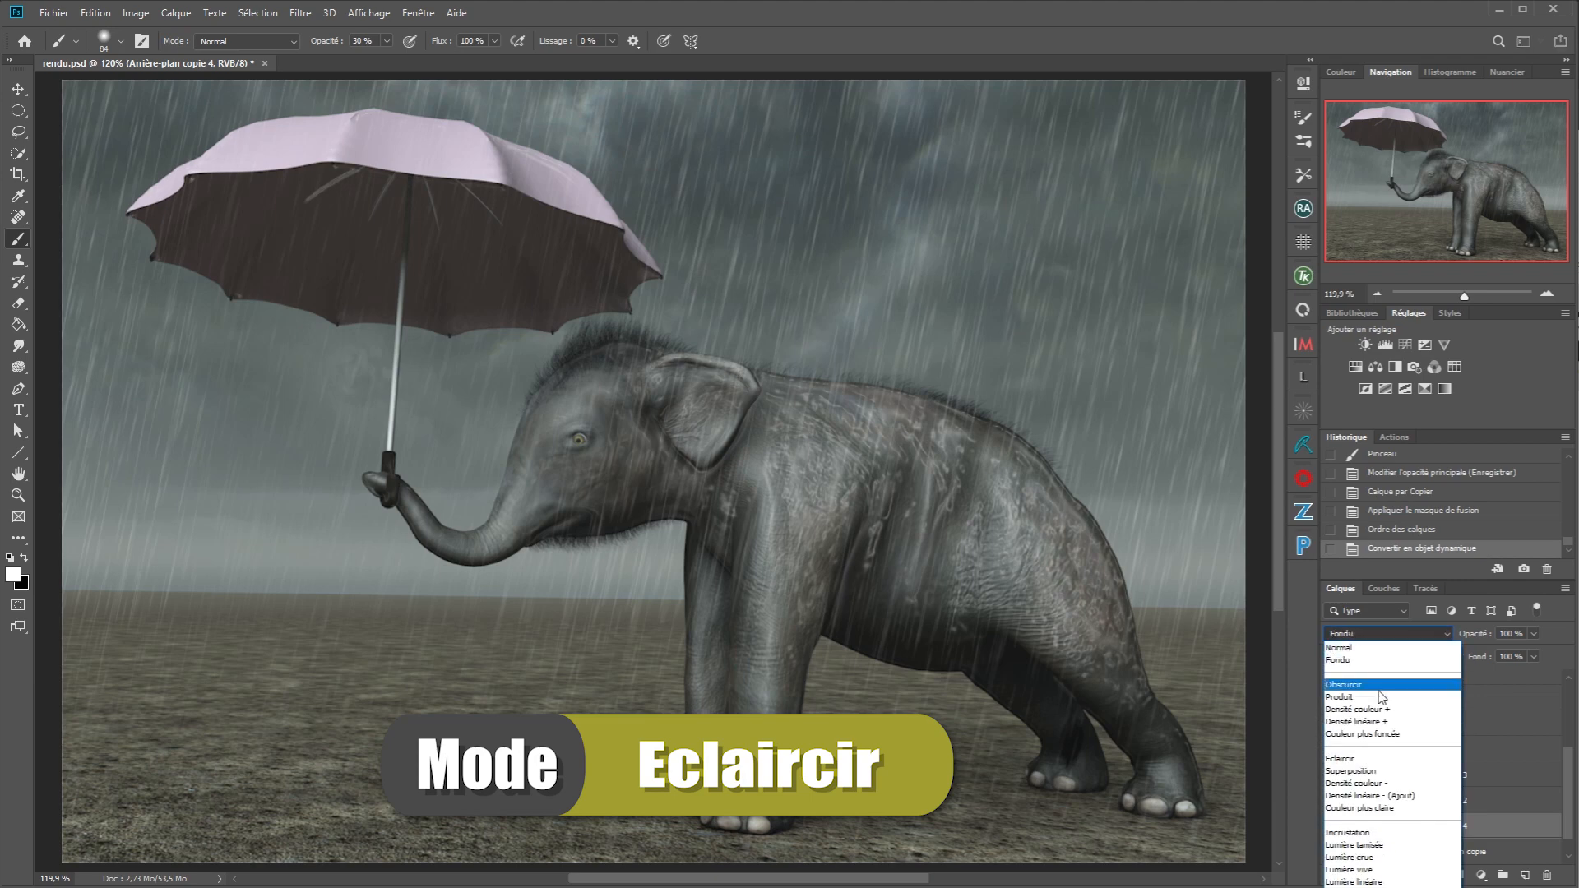
click(1371, 758)
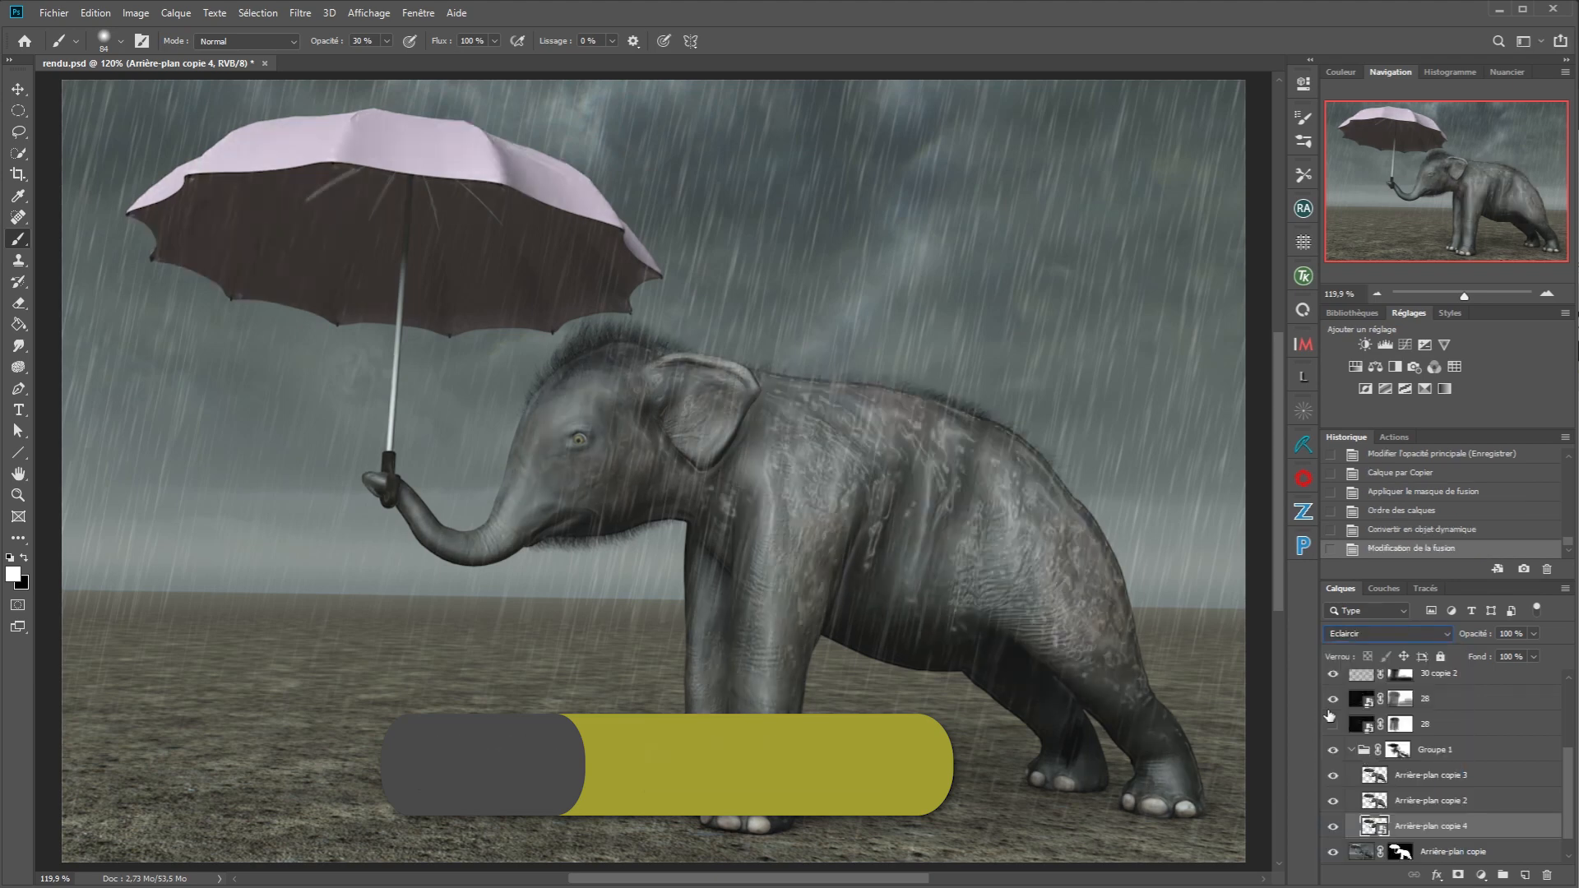
Apply the Emballage plastique filter to Arrière-plan copie 4 with Intensité 20, Détail 13 and Lissage 2.
click(300, 12)
click(320, 82)
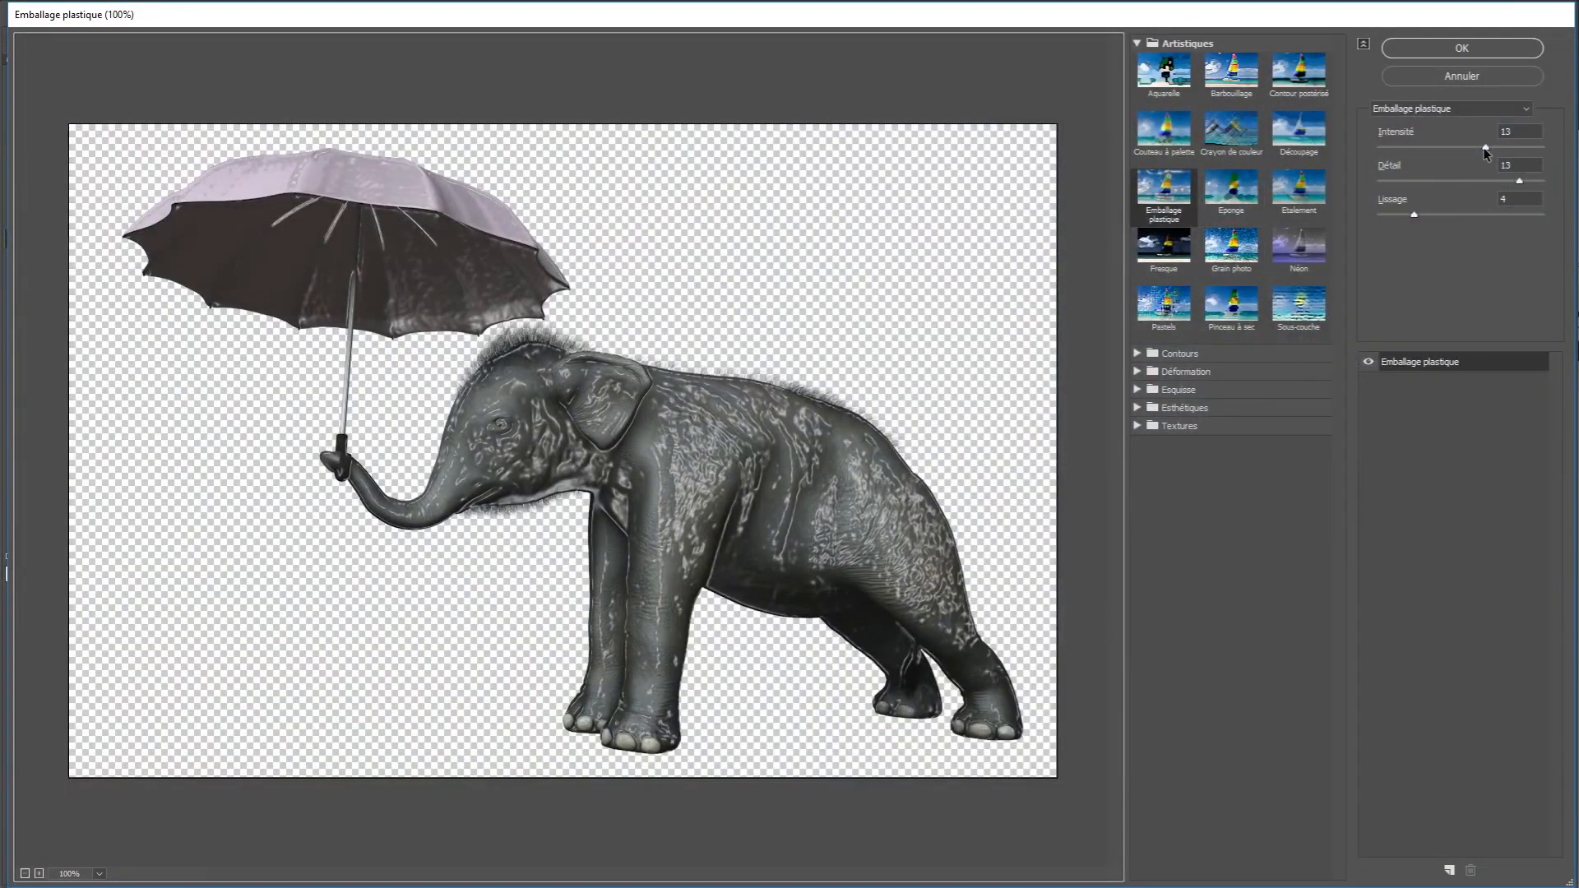
drag(1485, 148, 1385, 206)
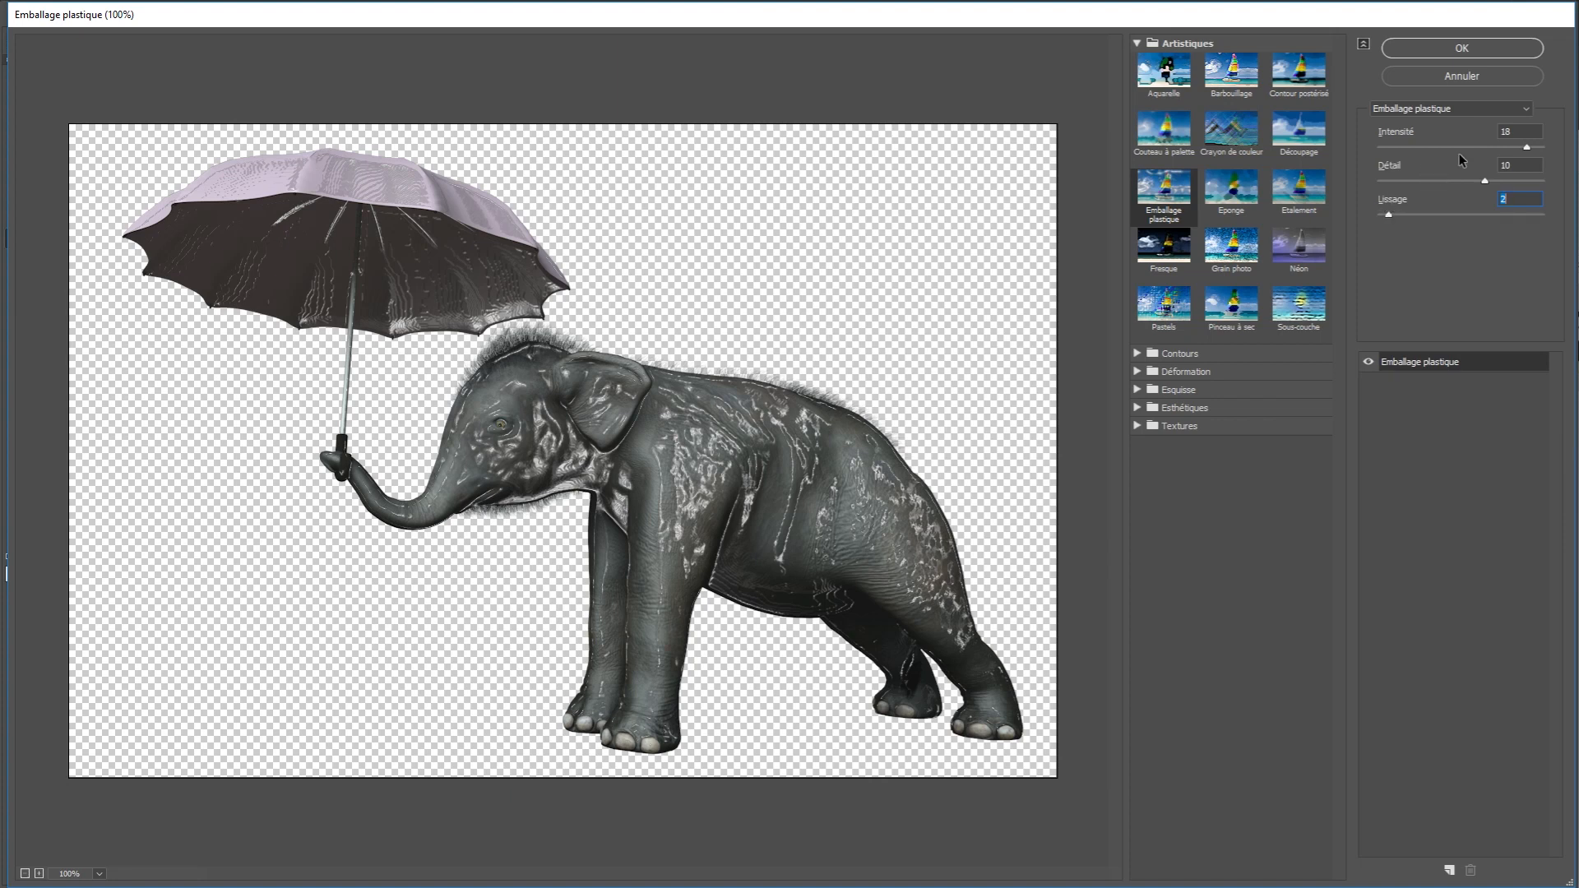
drag(1526, 147, 1541, 148)
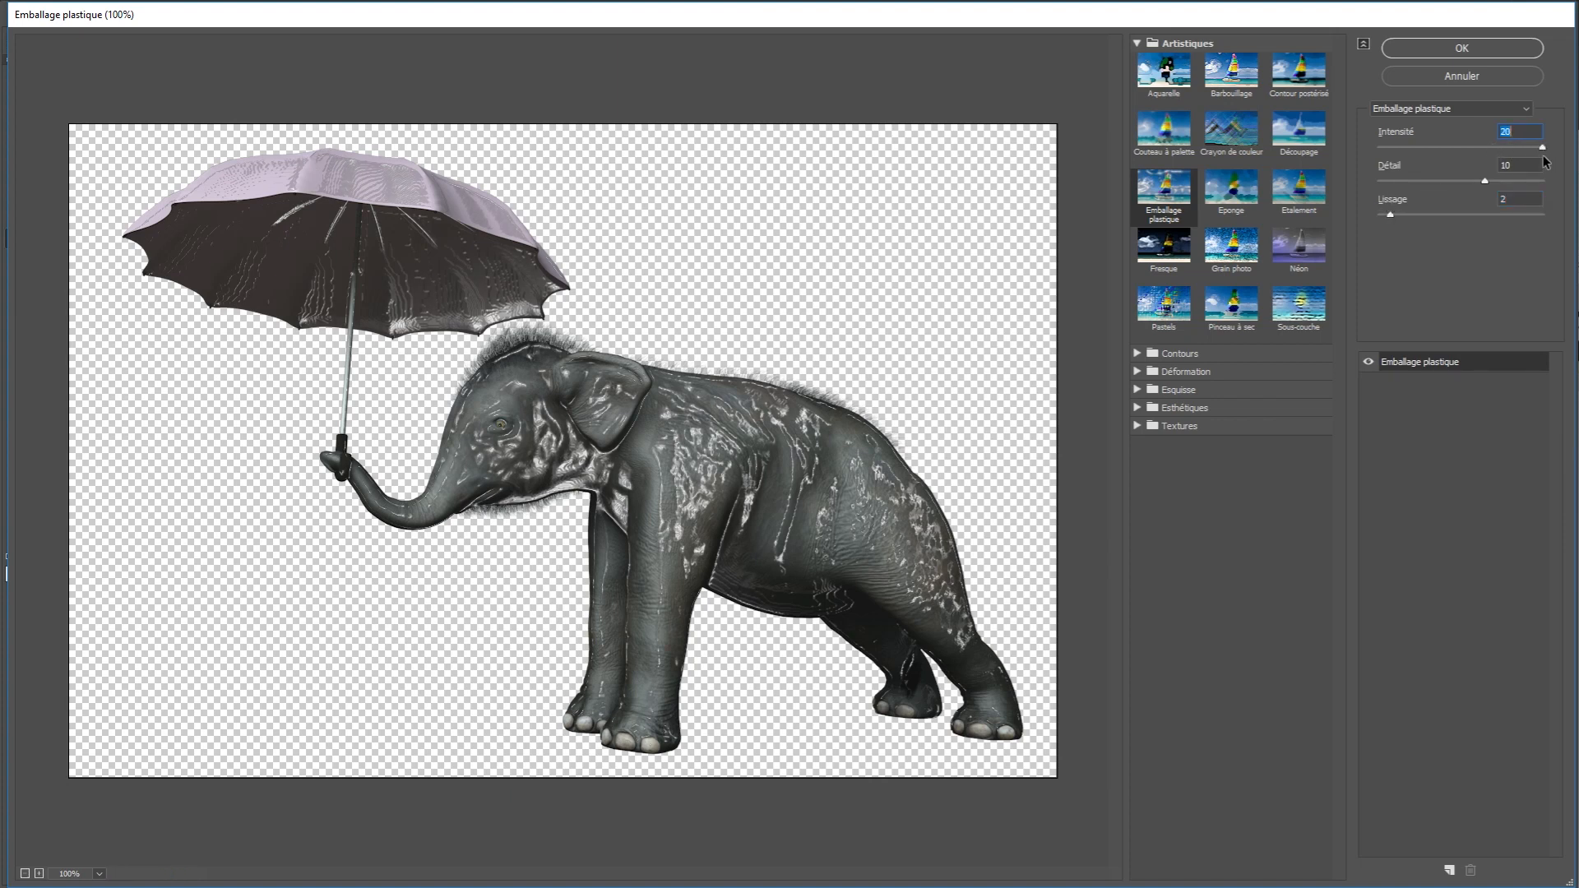
drag(1485, 183, 1517, 182)
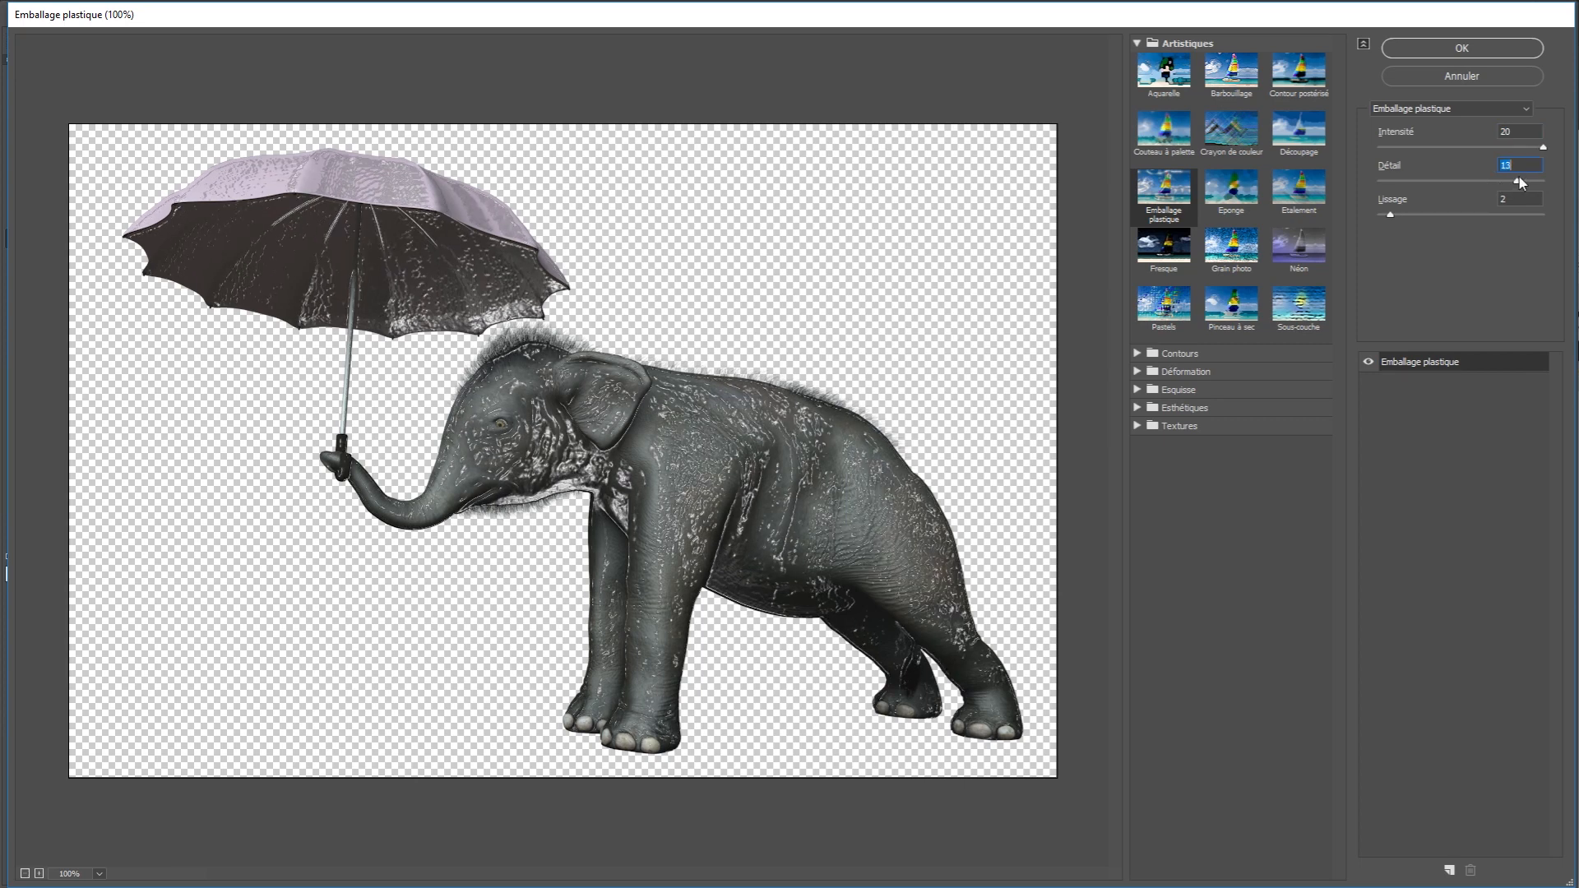
click(1461, 46)
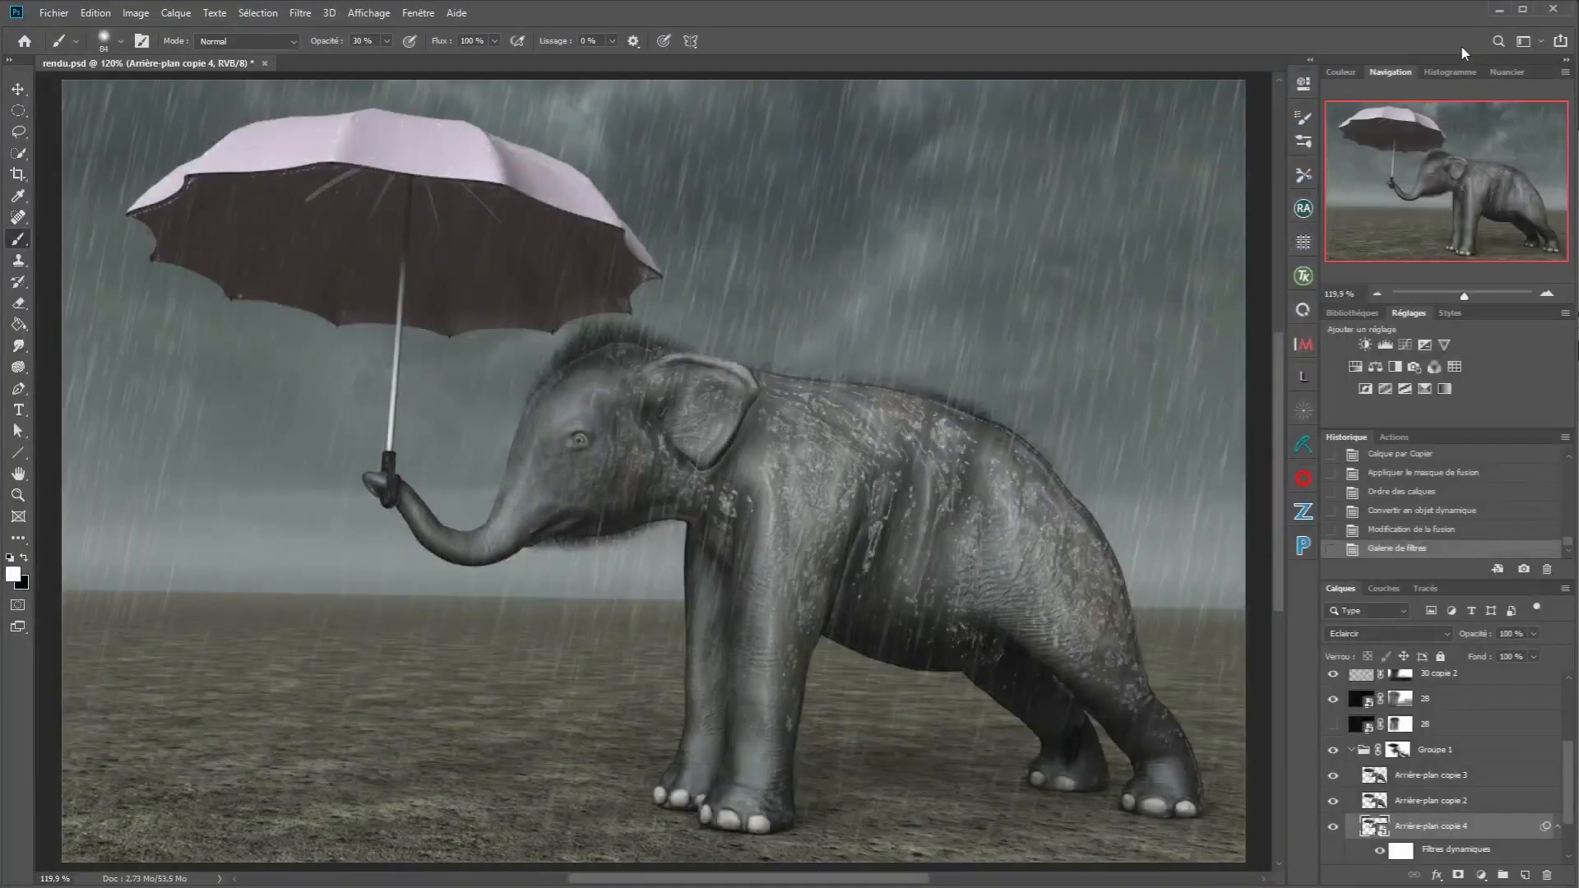
Add a mask to Arrière-plan copie 4 and paint black at 30 % opacity around the elephant's cheek, neck and shoulder.
click(1333, 827)
click(1458, 876)
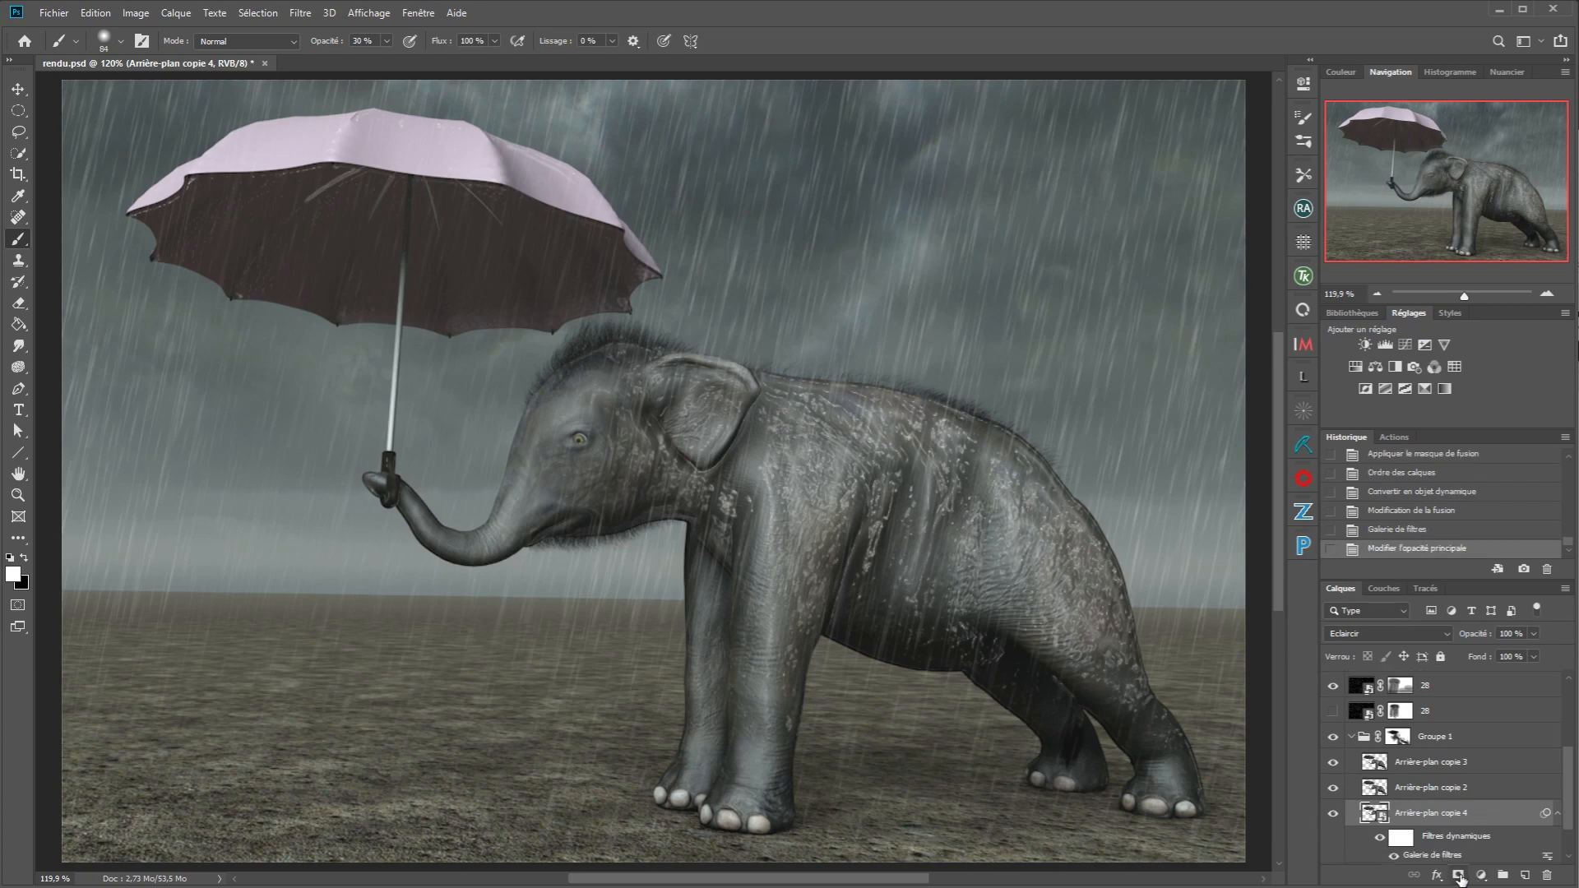
click(1457, 875)
key(x)
drag(810, 546, 687, 502)
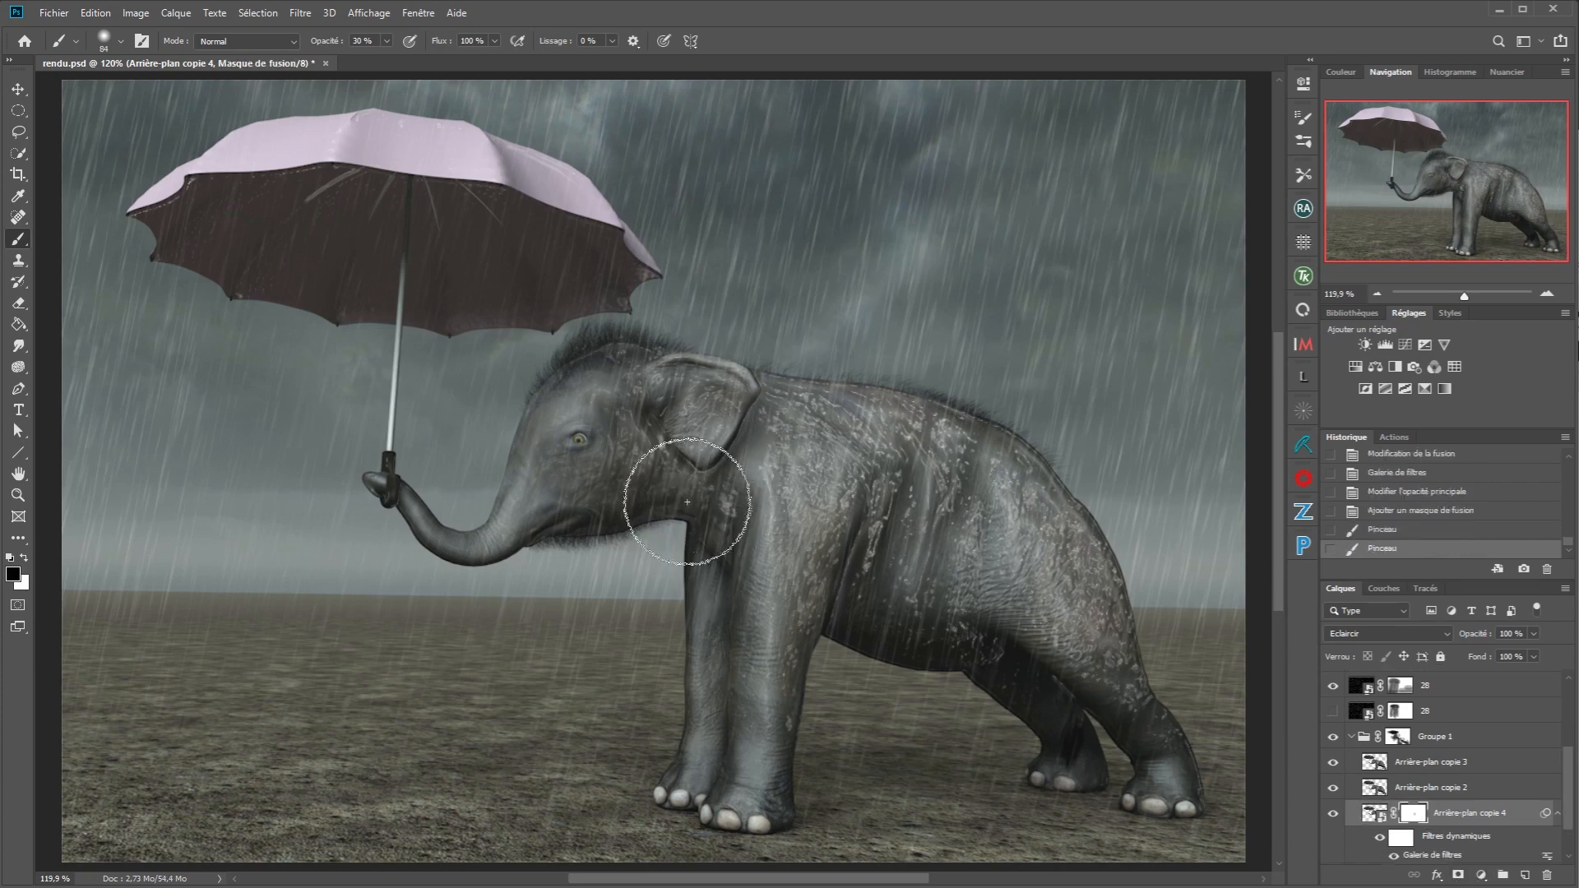
click(695, 508)
click(678, 493)
click(689, 499)
click(662, 490)
click(667, 468)
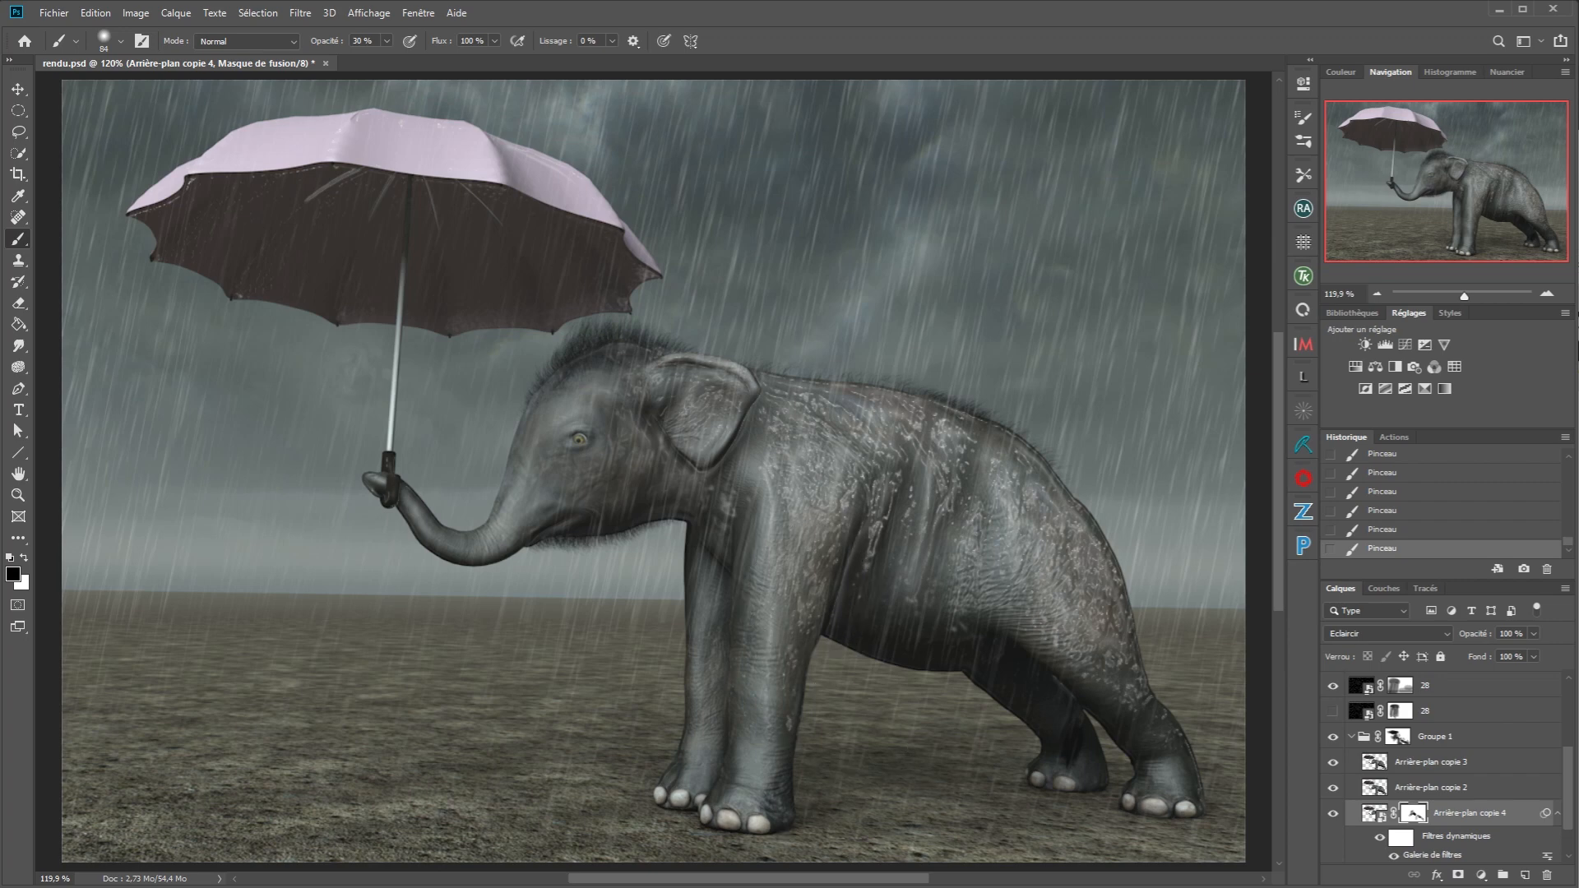
Compare the elephant with and without Groupe 1, including the added plastic wrap layer.
click(1329, 740)
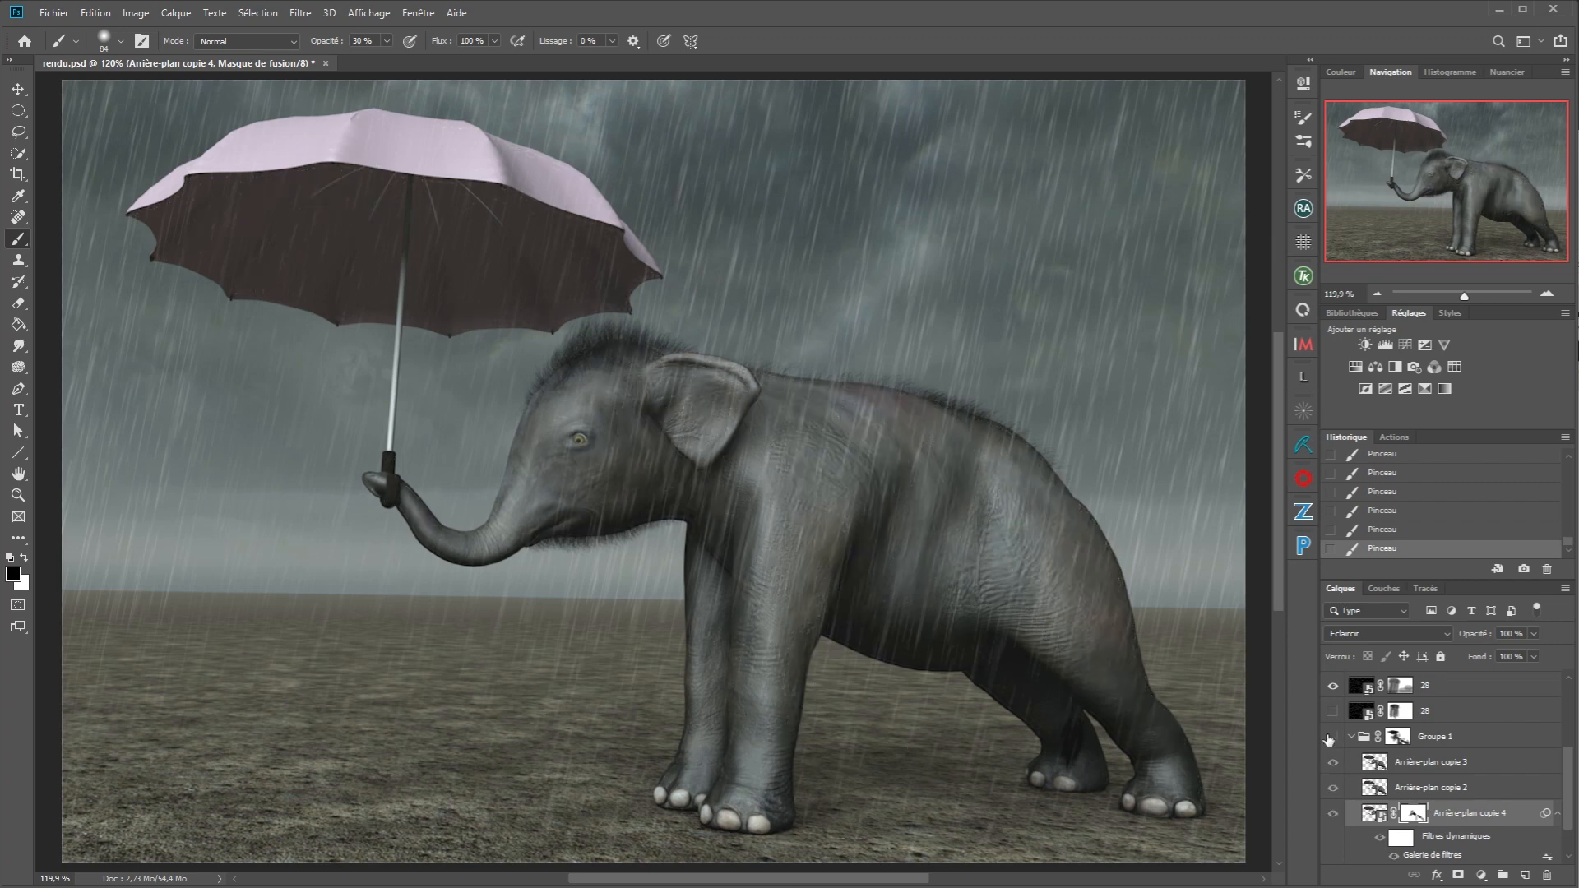
click(1330, 740)
click(1330, 740)
click(1330, 739)
Lower Groupe 1's opacity to about 49 % and raise it again to strengthen the wet effect.
click(1463, 738)
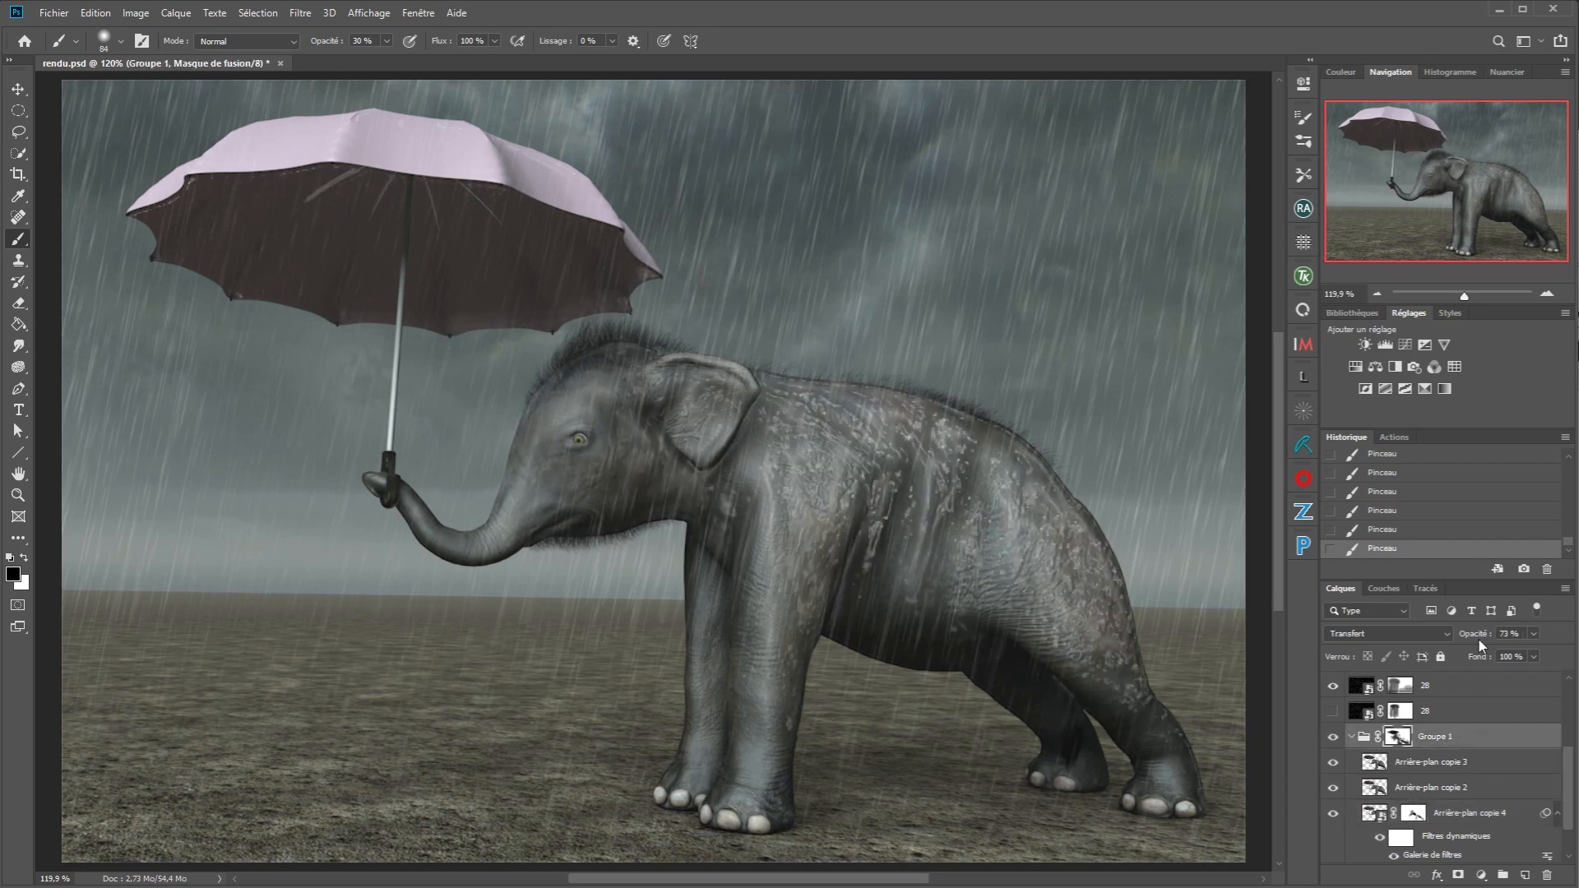
drag(1478, 639, 1461, 645)
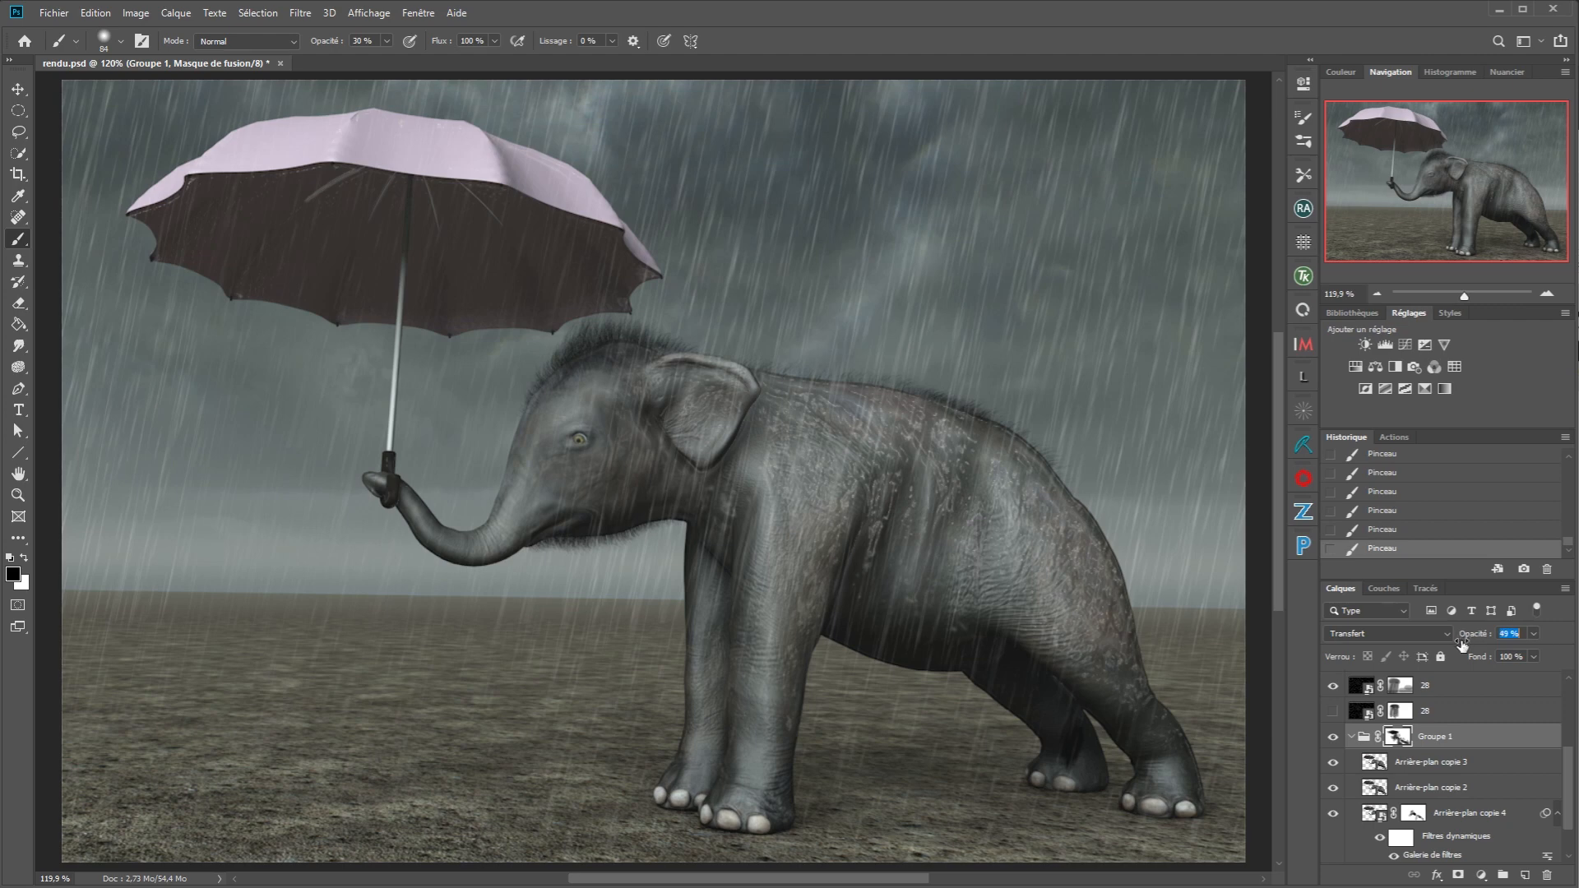
drag(1461, 646, 1517, 642)
Add a new layer above Arrière-plan copie 3 and paint tiny white splashes along the elephant's back with a 1 px brush.
click(1430, 762)
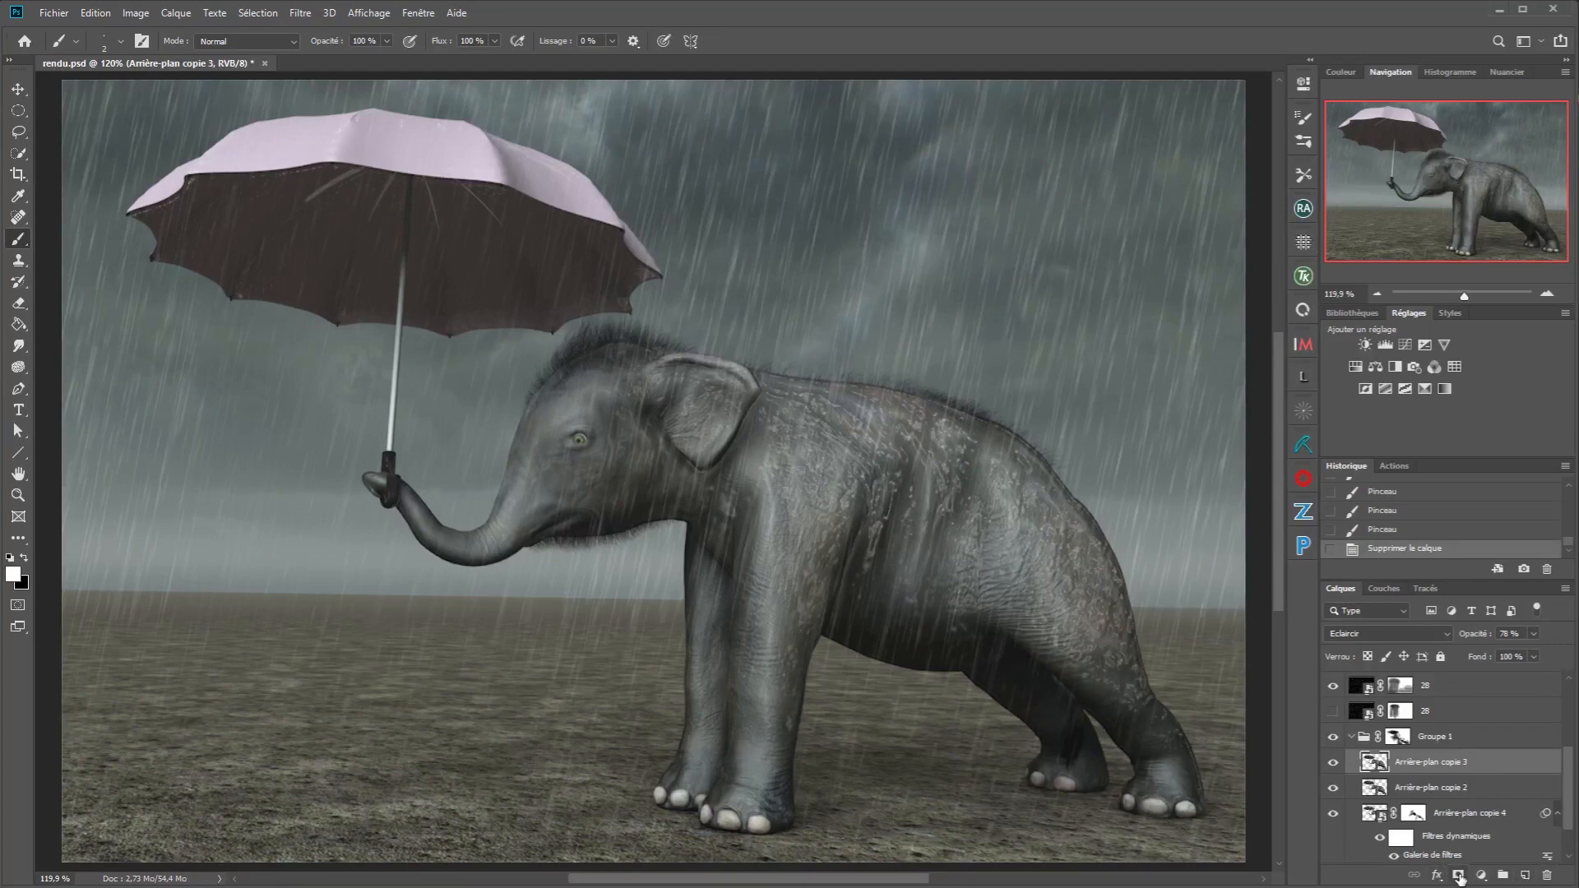
click(1523, 875)
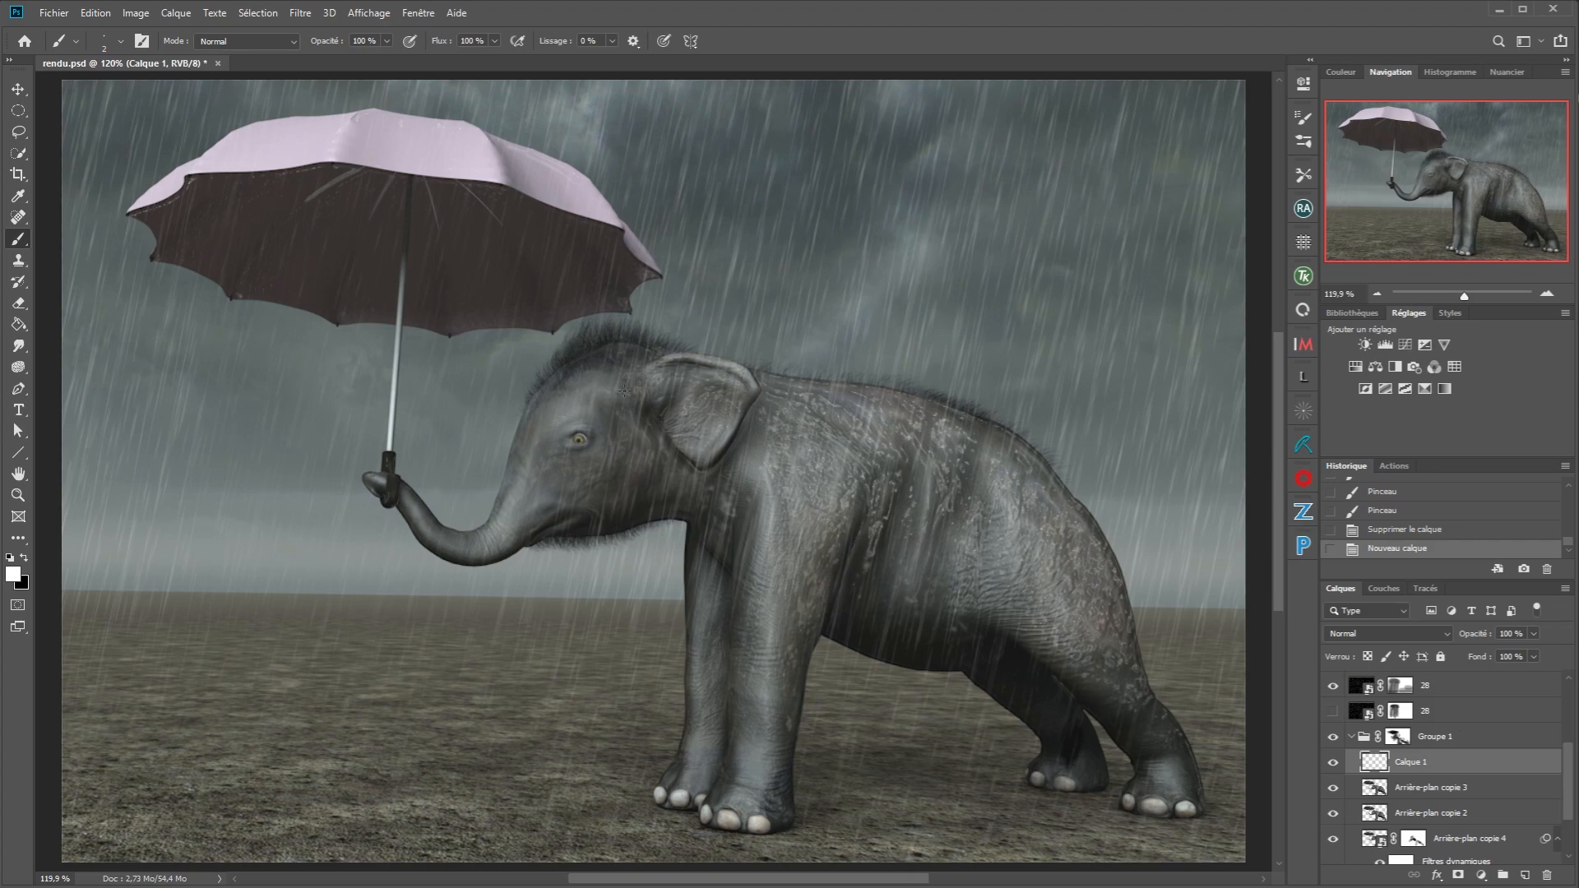
scroll(781, 374, up, 6)
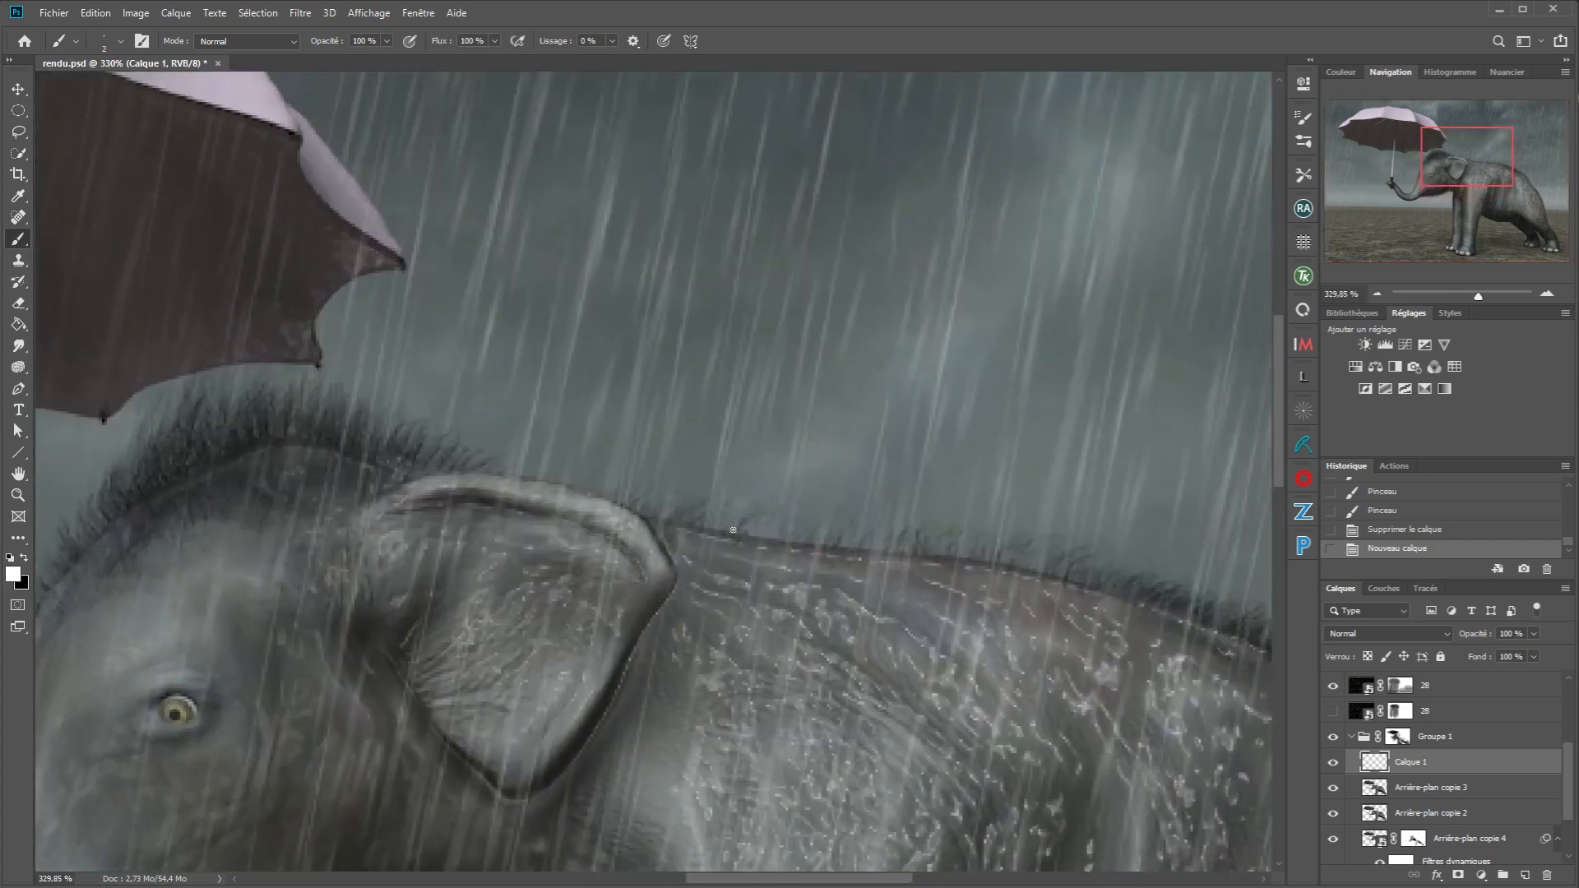
alt+right_click(712, 499)
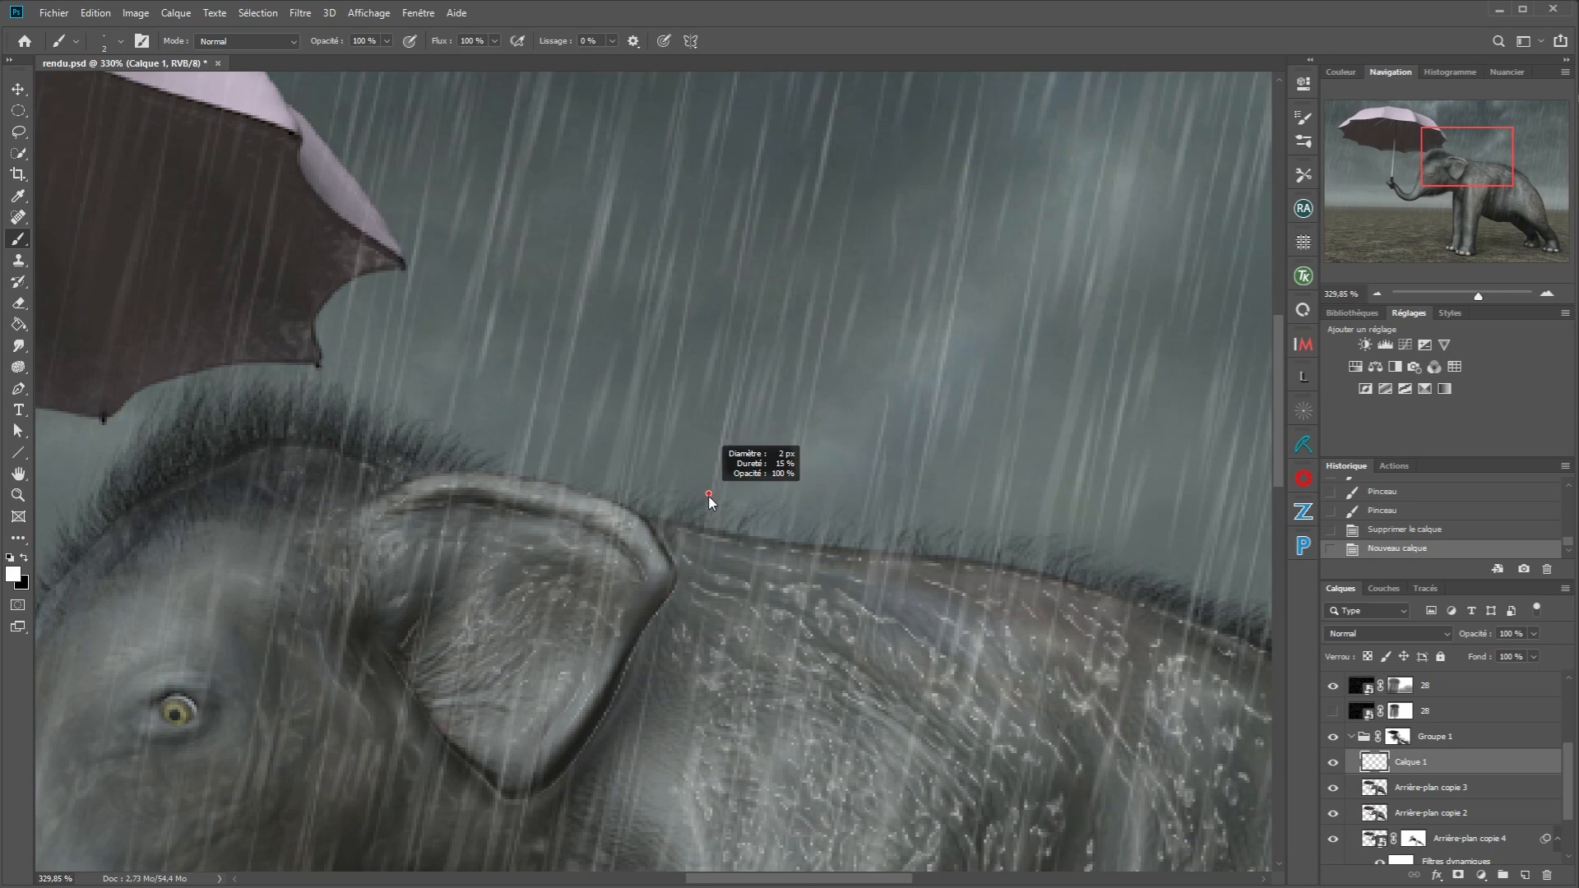
alt+right_click(721, 534)
mouse_move(712, 534)
mouse_down()
mouse_move(718, 520)
mouse_move(725, 536)
mouse_up()
mouse_move(859, 534)
mouse_down()
mouse_move(965, 552)
mouse_move(975, 569)
mouse_up()
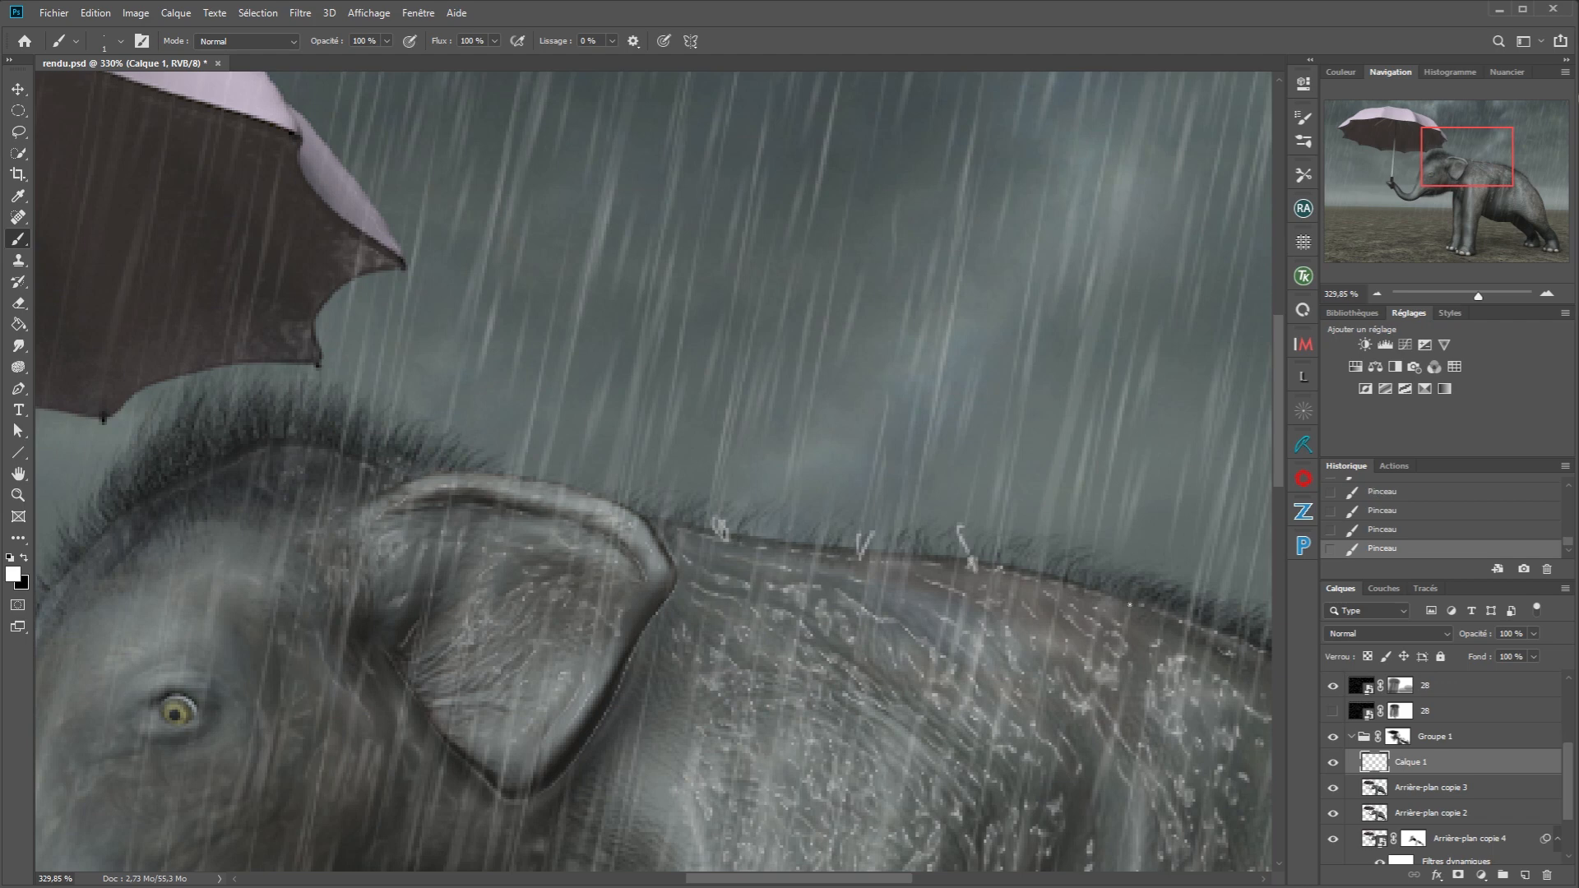
drag(1116, 581, 1121, 599)
Apply the last style preset, with bevel, inner shadow, inner glow and drop shadow, to Calque 1 and scale its effects to 27 %.
click(1449, 312)
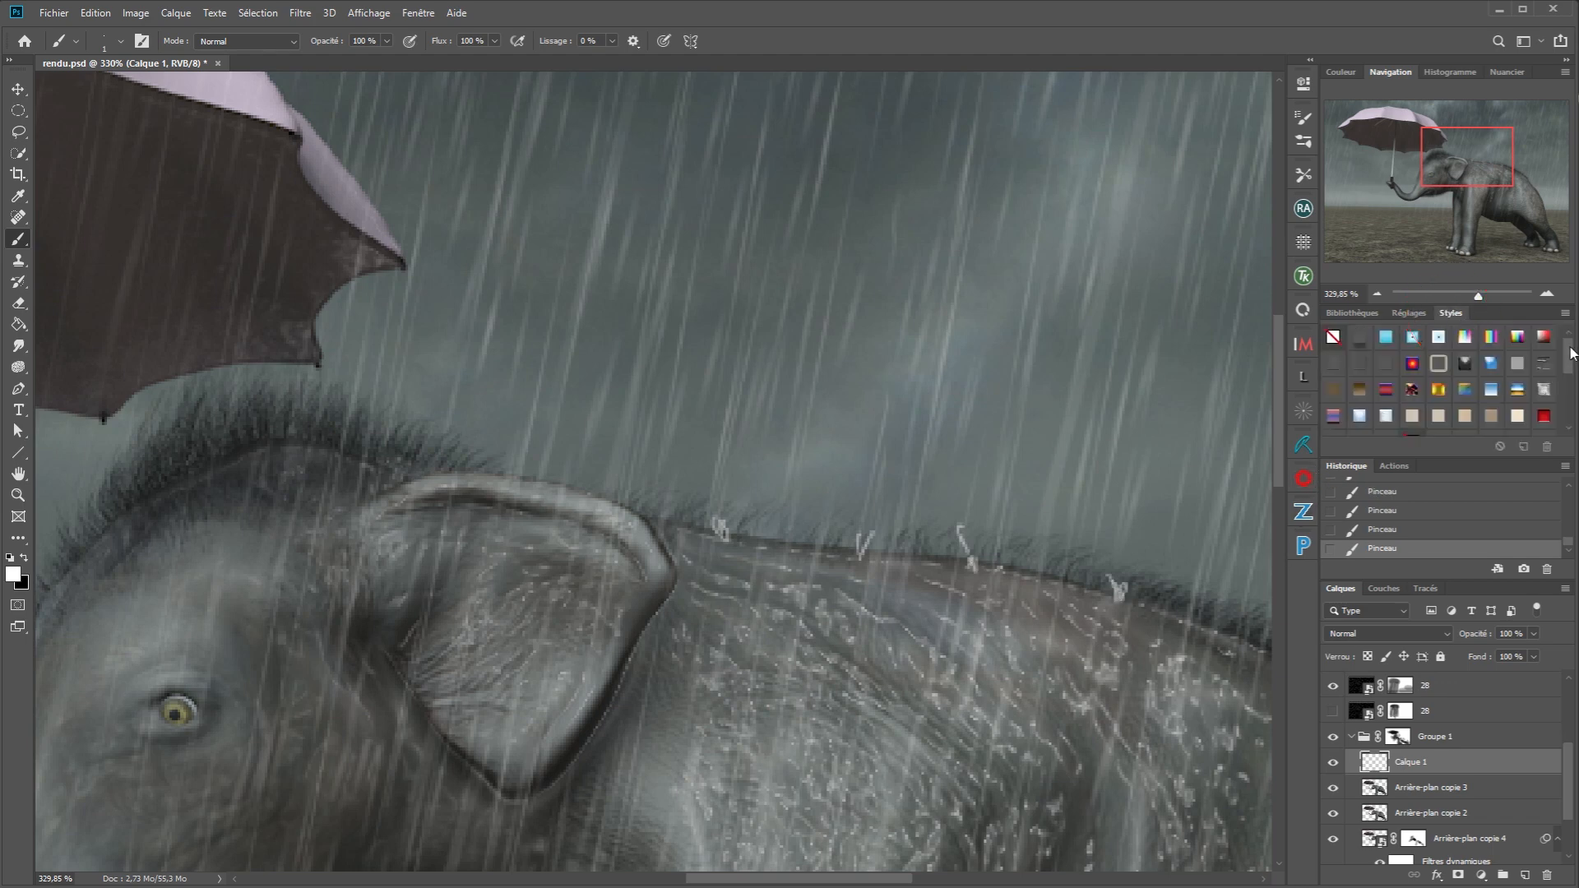
scroll(1571, 353, down, 3)
click(1516, 426)
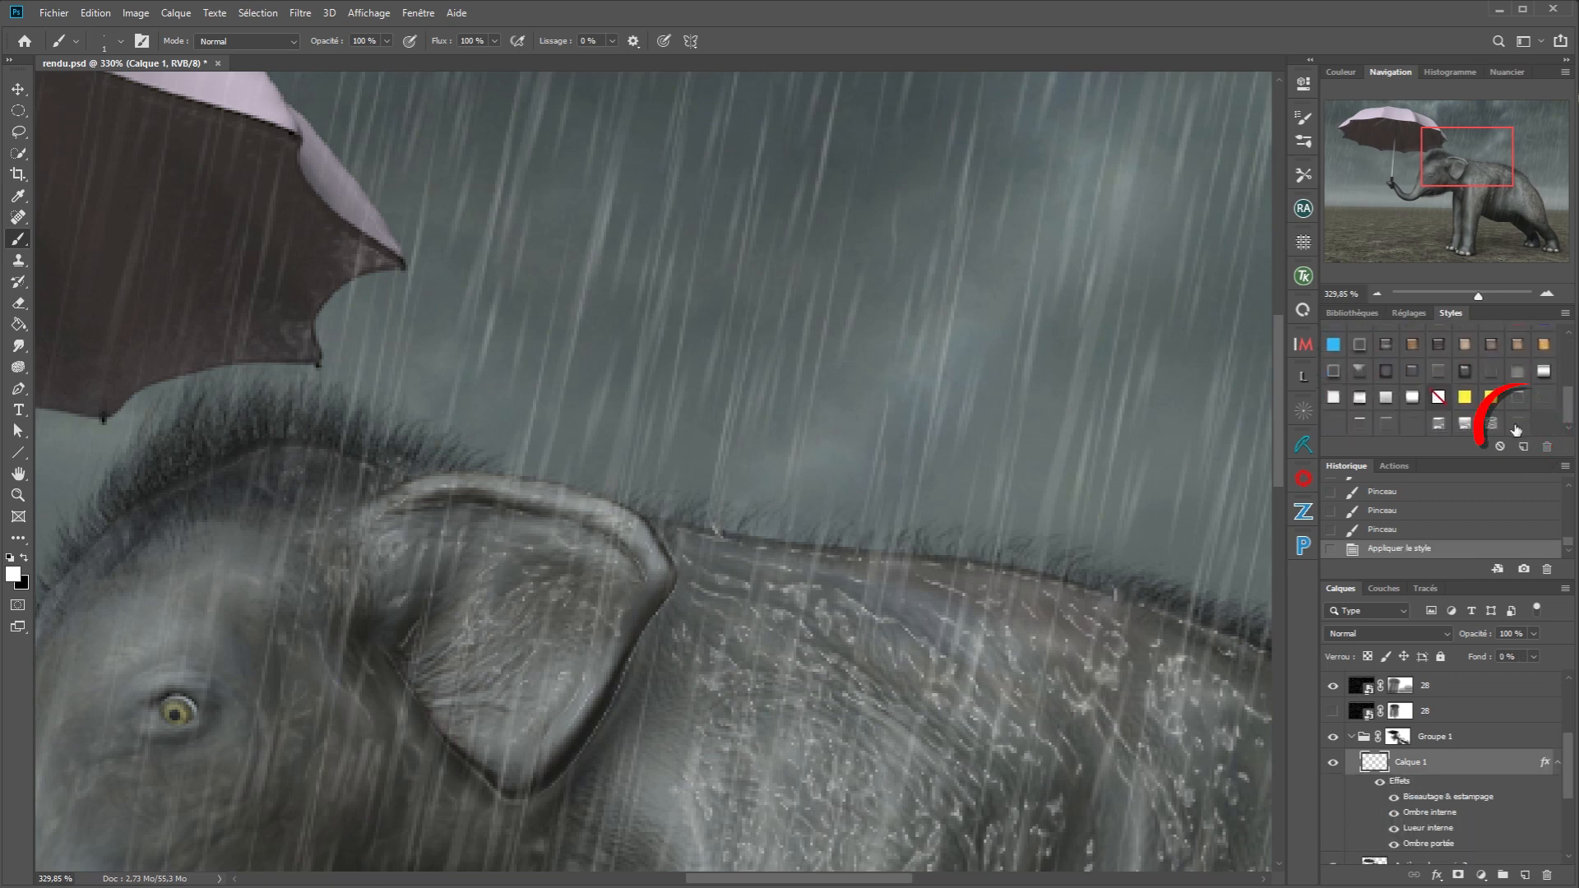
right_click(1413, 785)
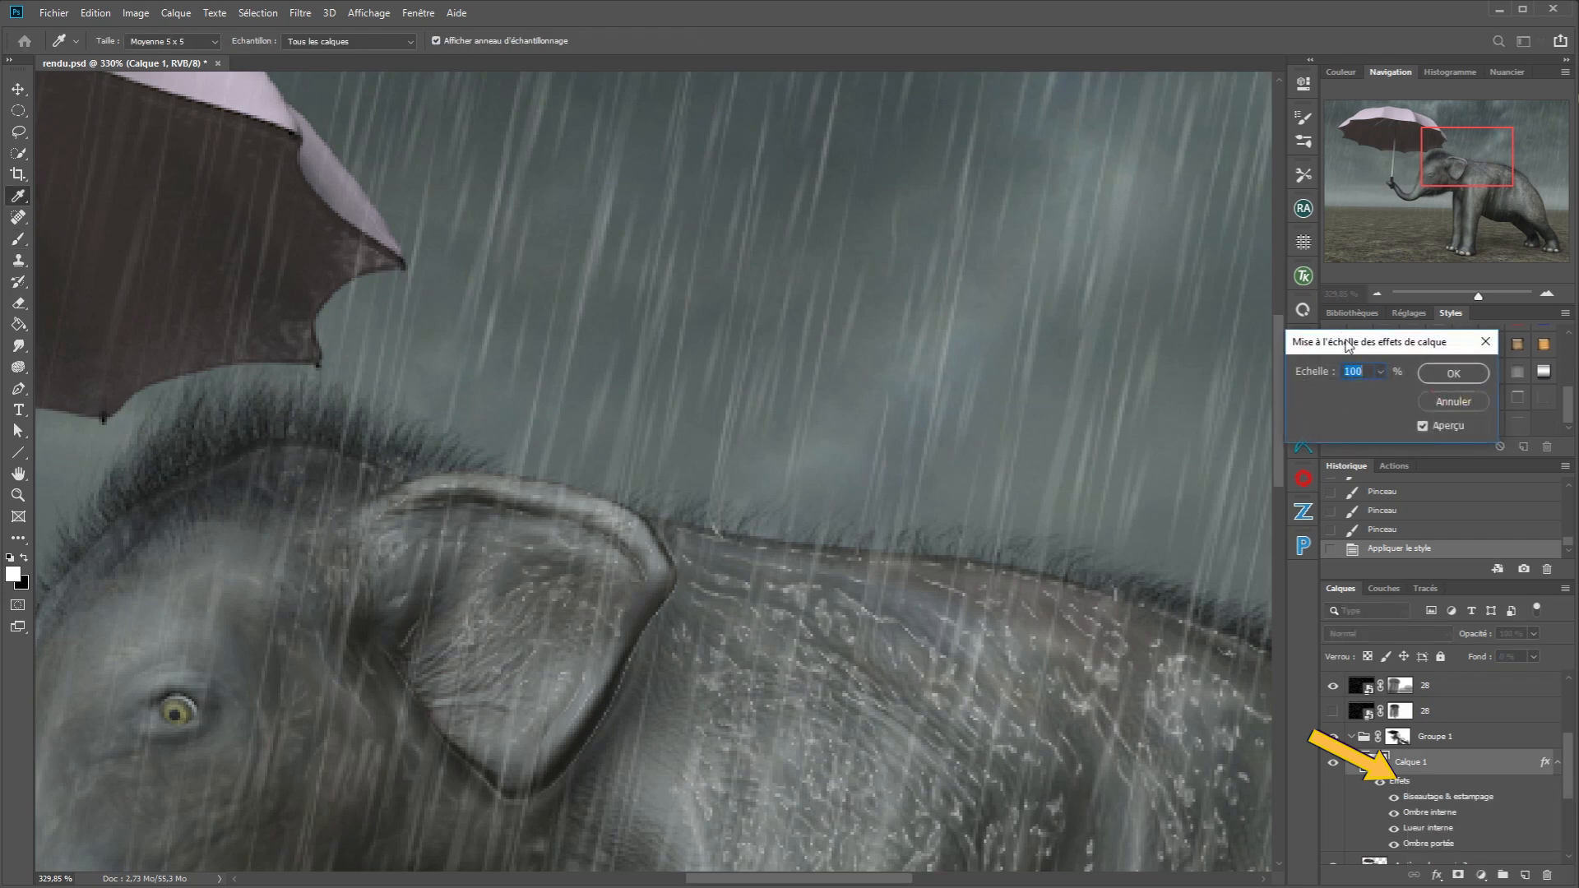
mouse_move(1386, 294)
mouse_down()
mouse_move(876, 312)
mouse_move(849, 341)
mouse_move(782, 346)
mouse_move(860, 344)
mouse_move(828, 343)
mouse_up()
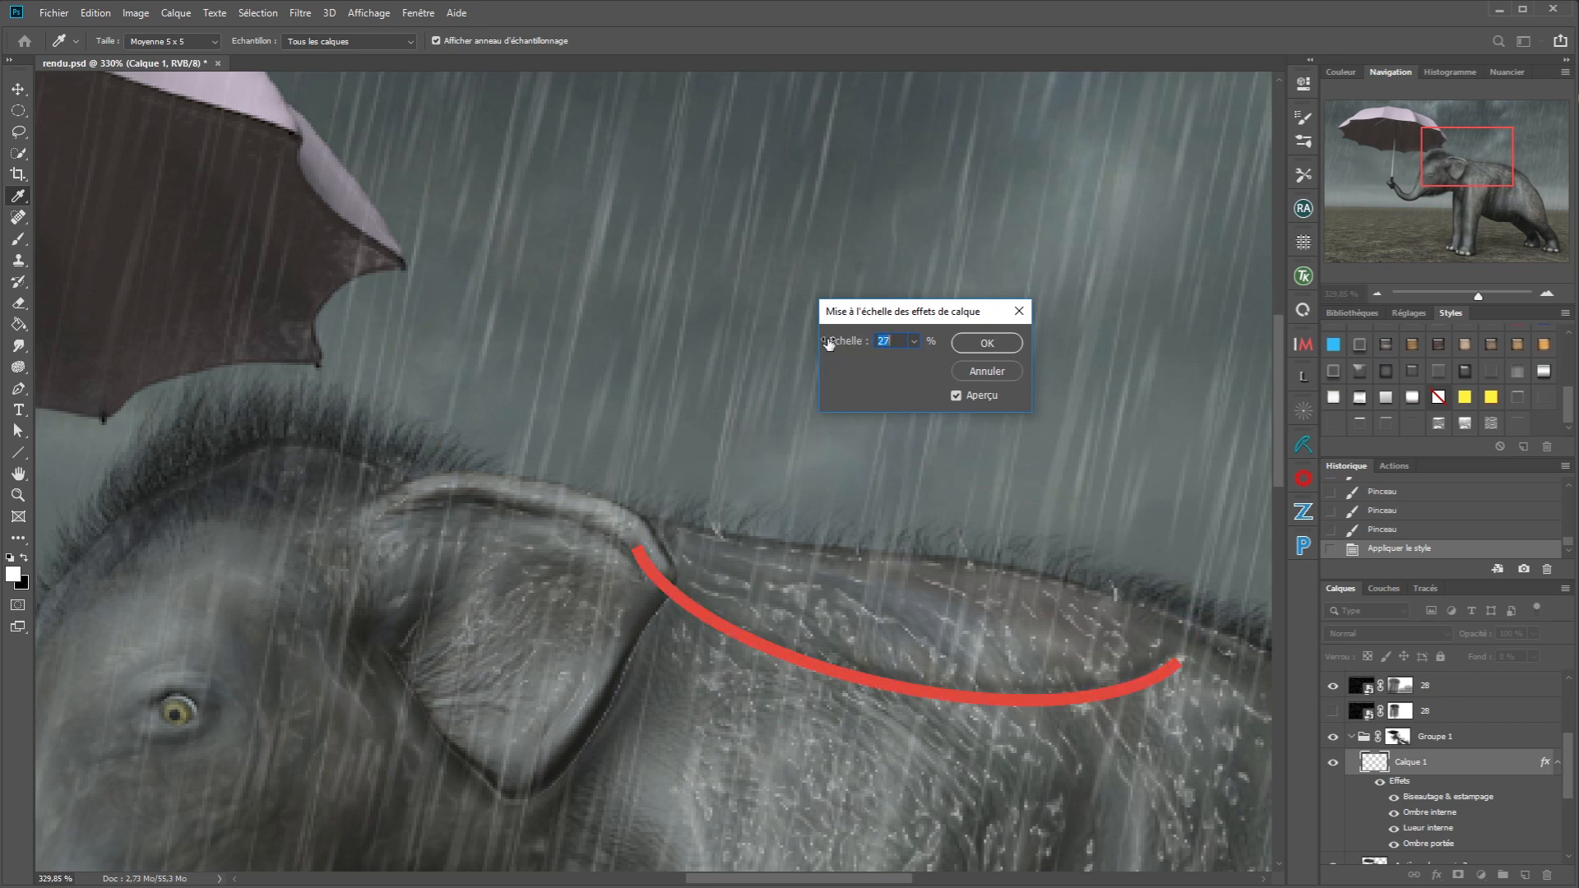
click(986, 342)
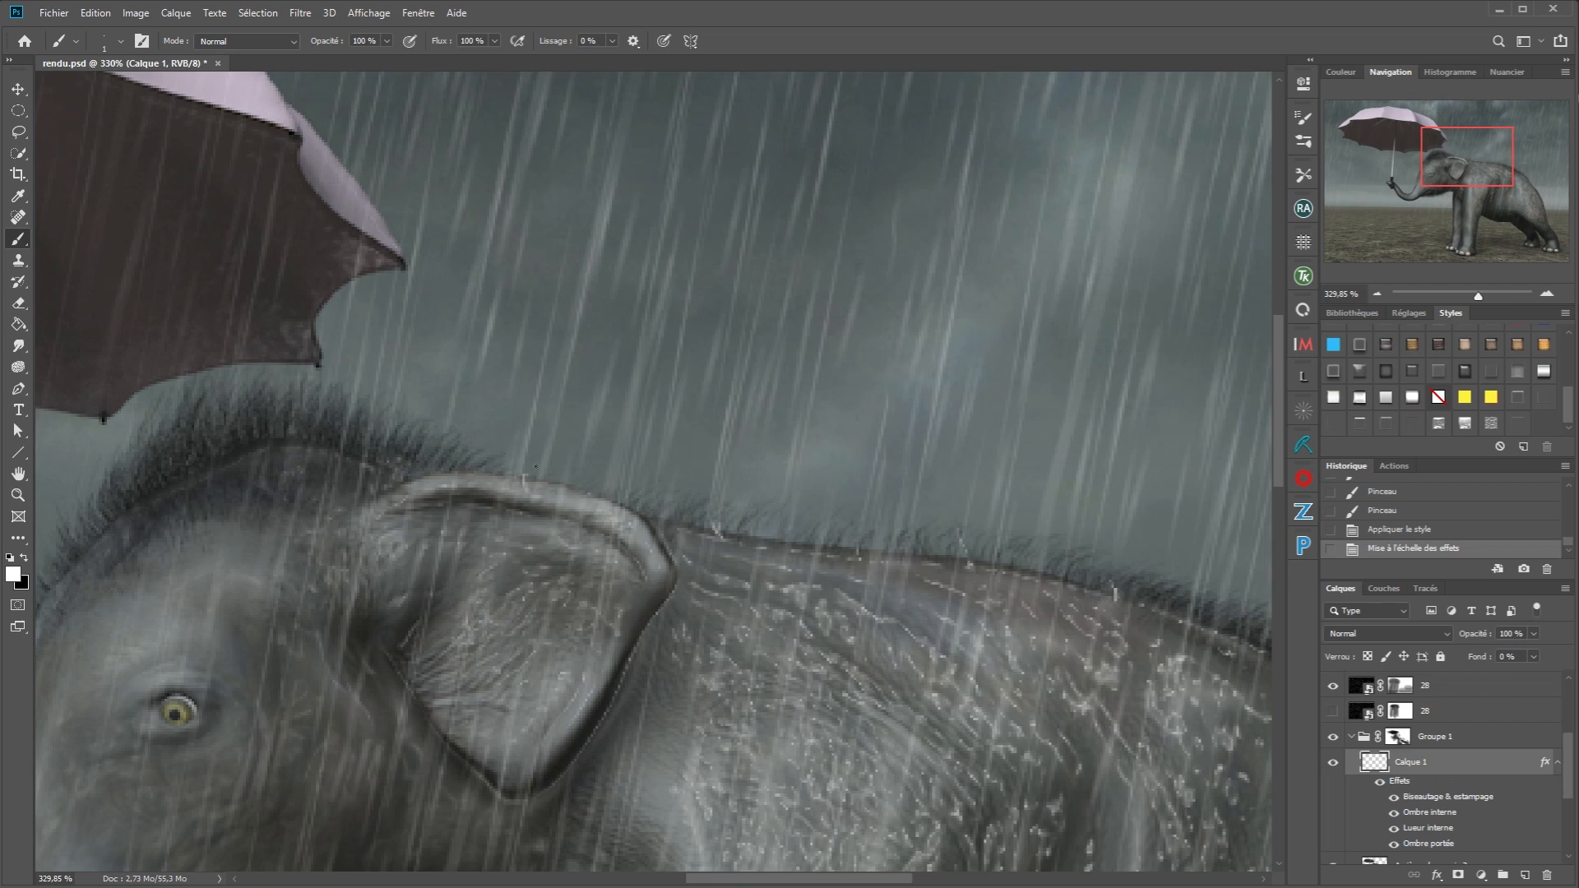
Paint more tiny splashes on Calque 1 along the elephant's ear rim and back and on the top of the umbrella.
mouse_move(529, 470)
mouse_down()
mouse_move(561, 470)
mouse_move(623, 507)
mouse_up()
drag(626, 506, 639, 510)
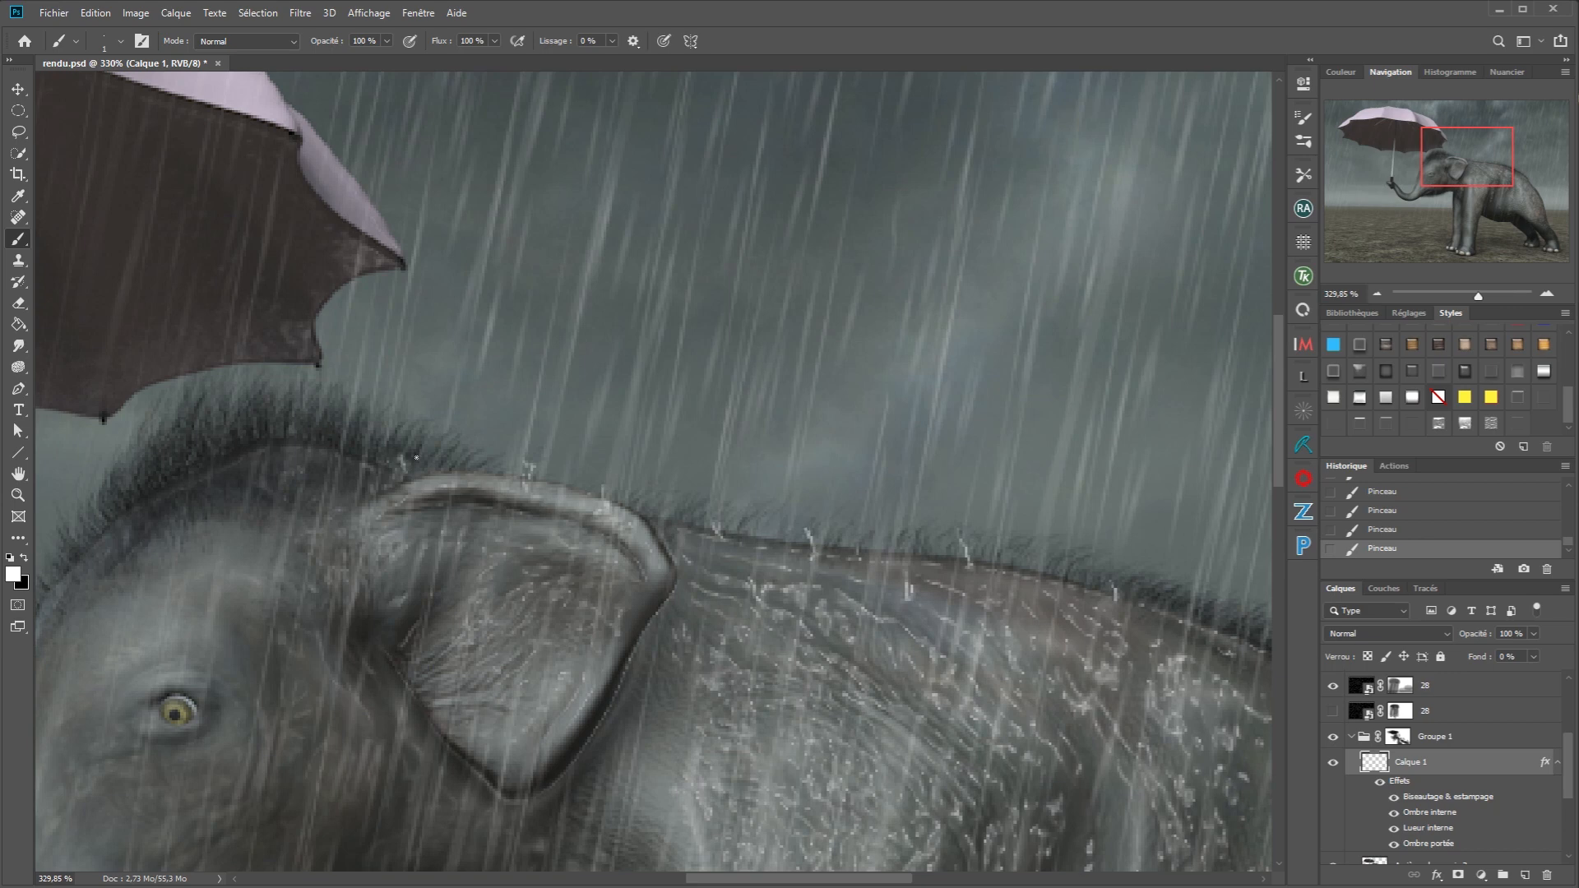
drag(516, 583, 1113, 796)
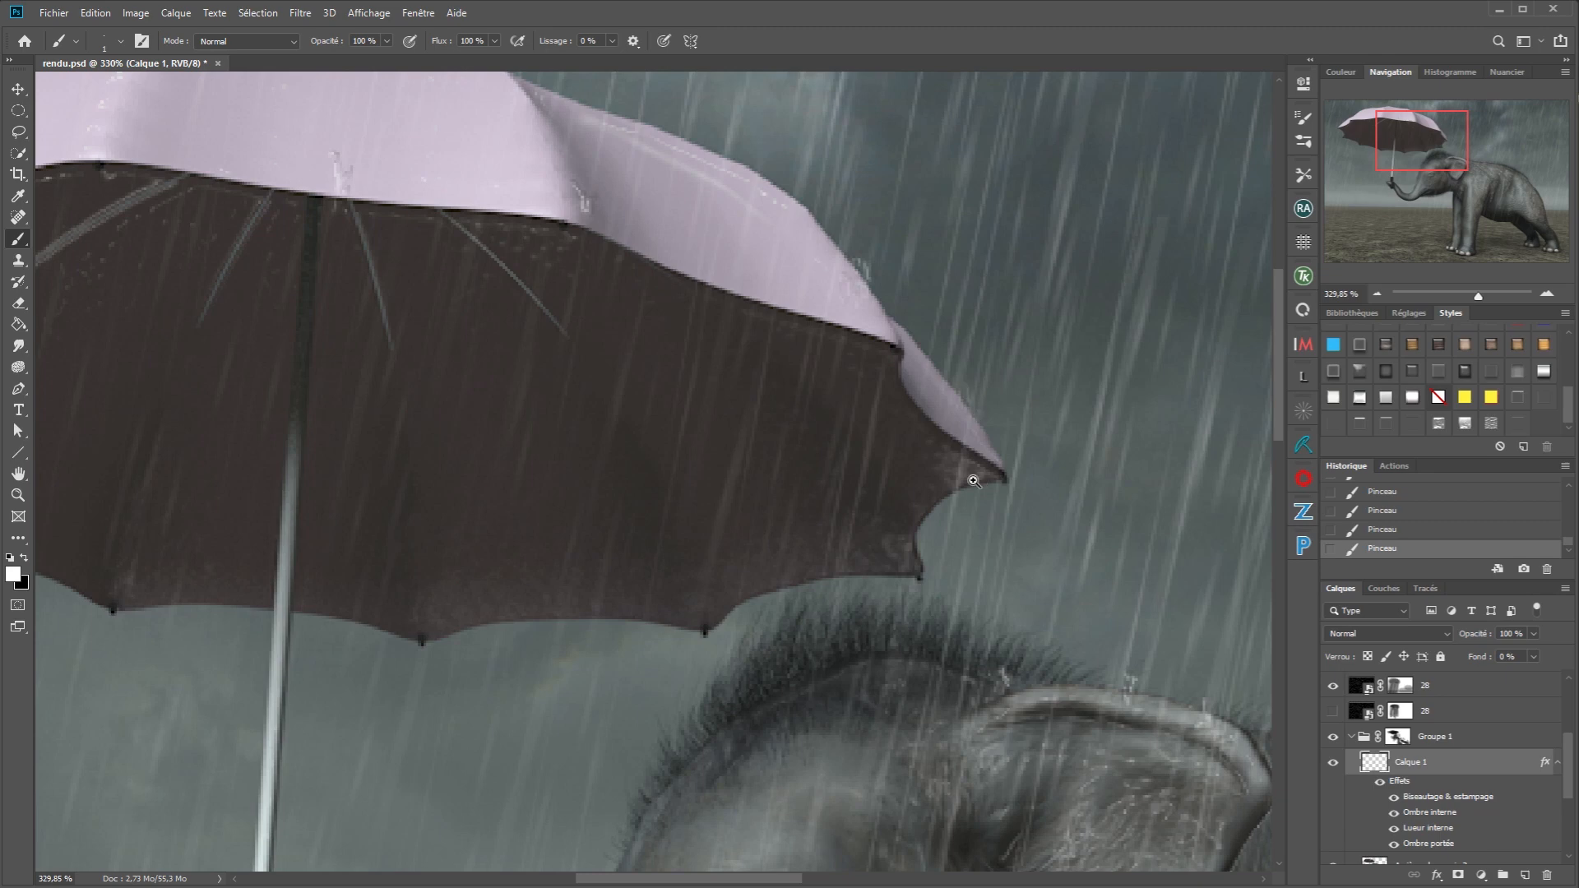
drag(972, 481, 724, 352)
mouse_move(954, 440)
mouse_down()
mouse_move(911, 440)
mouse_move(933, 440)
mouse_up()
mouse_move(1039, 531)
mouse_down()
mouse_move(982, 533)
mouse_move(1048, 509)
mouse_up()
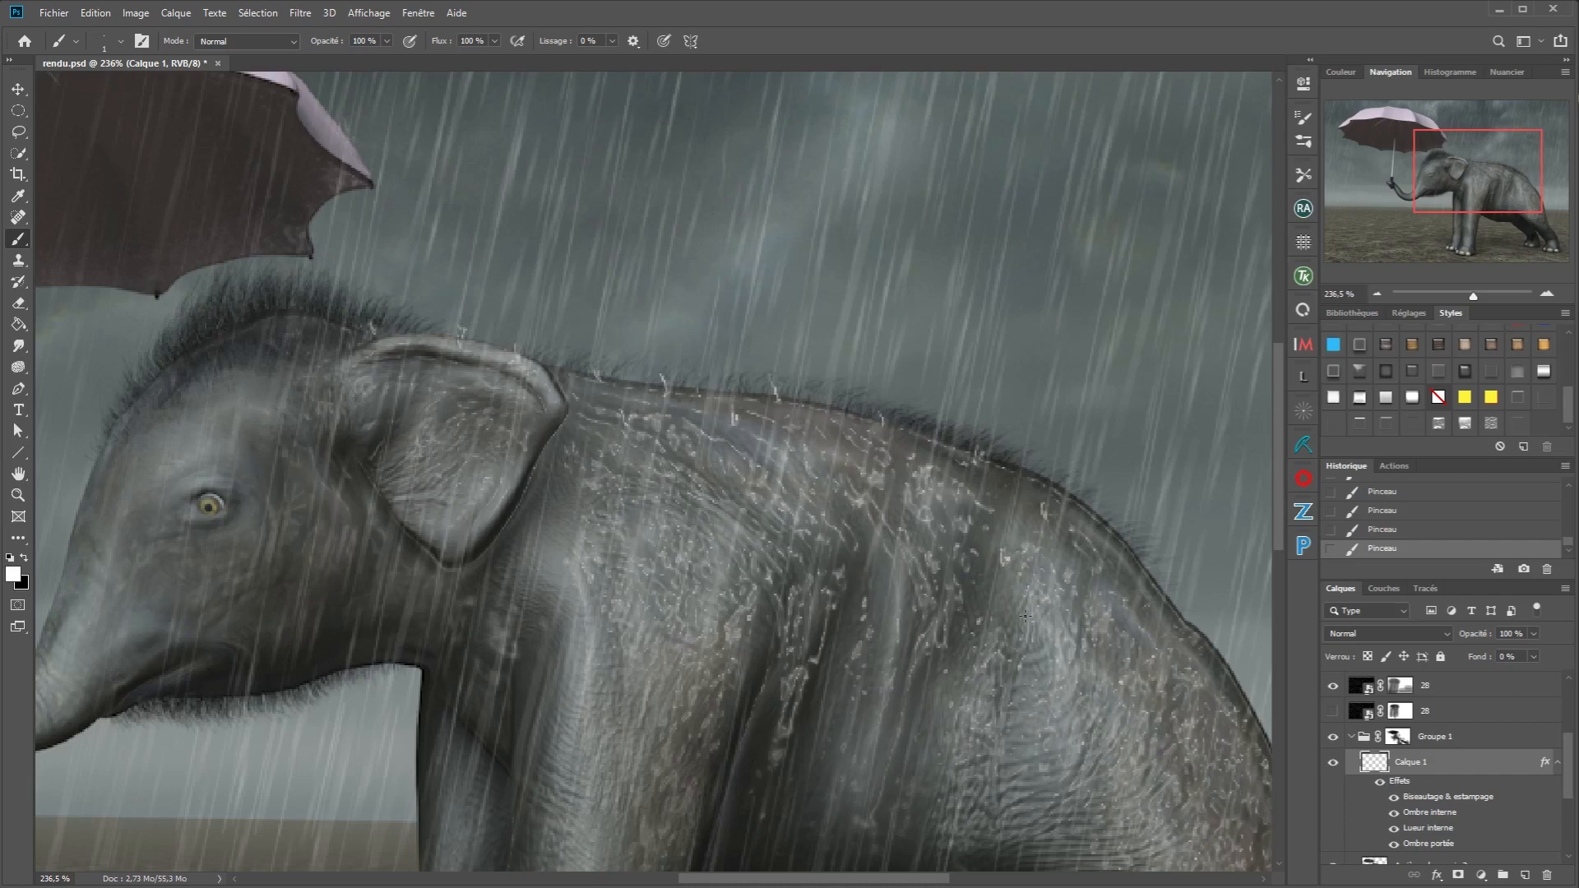
Set Calque 1's opacity to 71 % and compare the whole image with and without its splashes.
drag(1480, 635, 1455, 636)
key(ctrl+0)
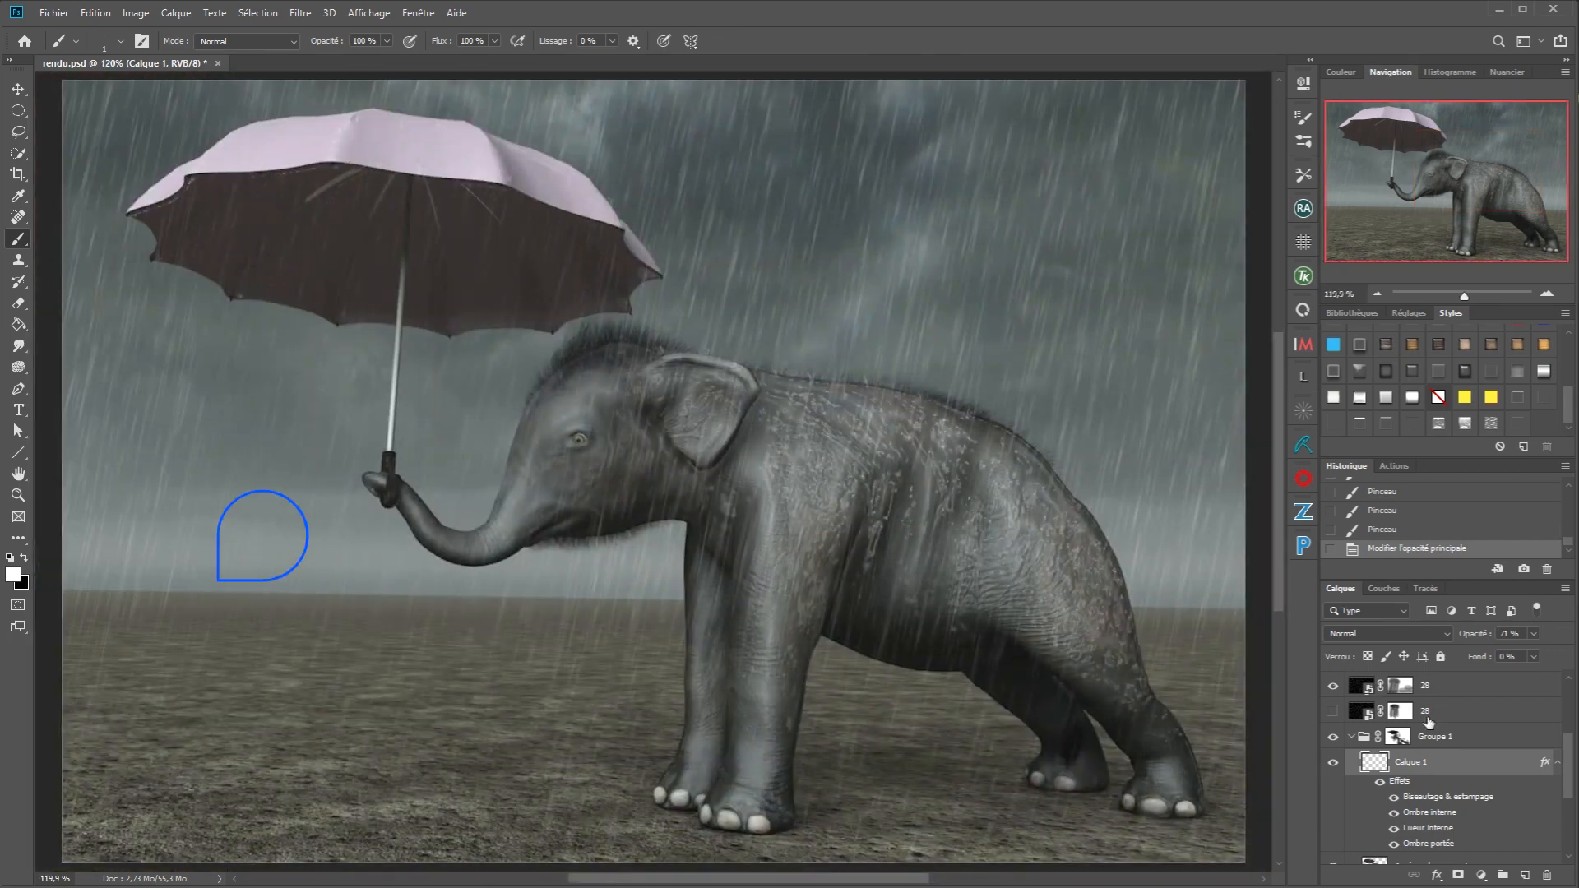
click(1333, 763)
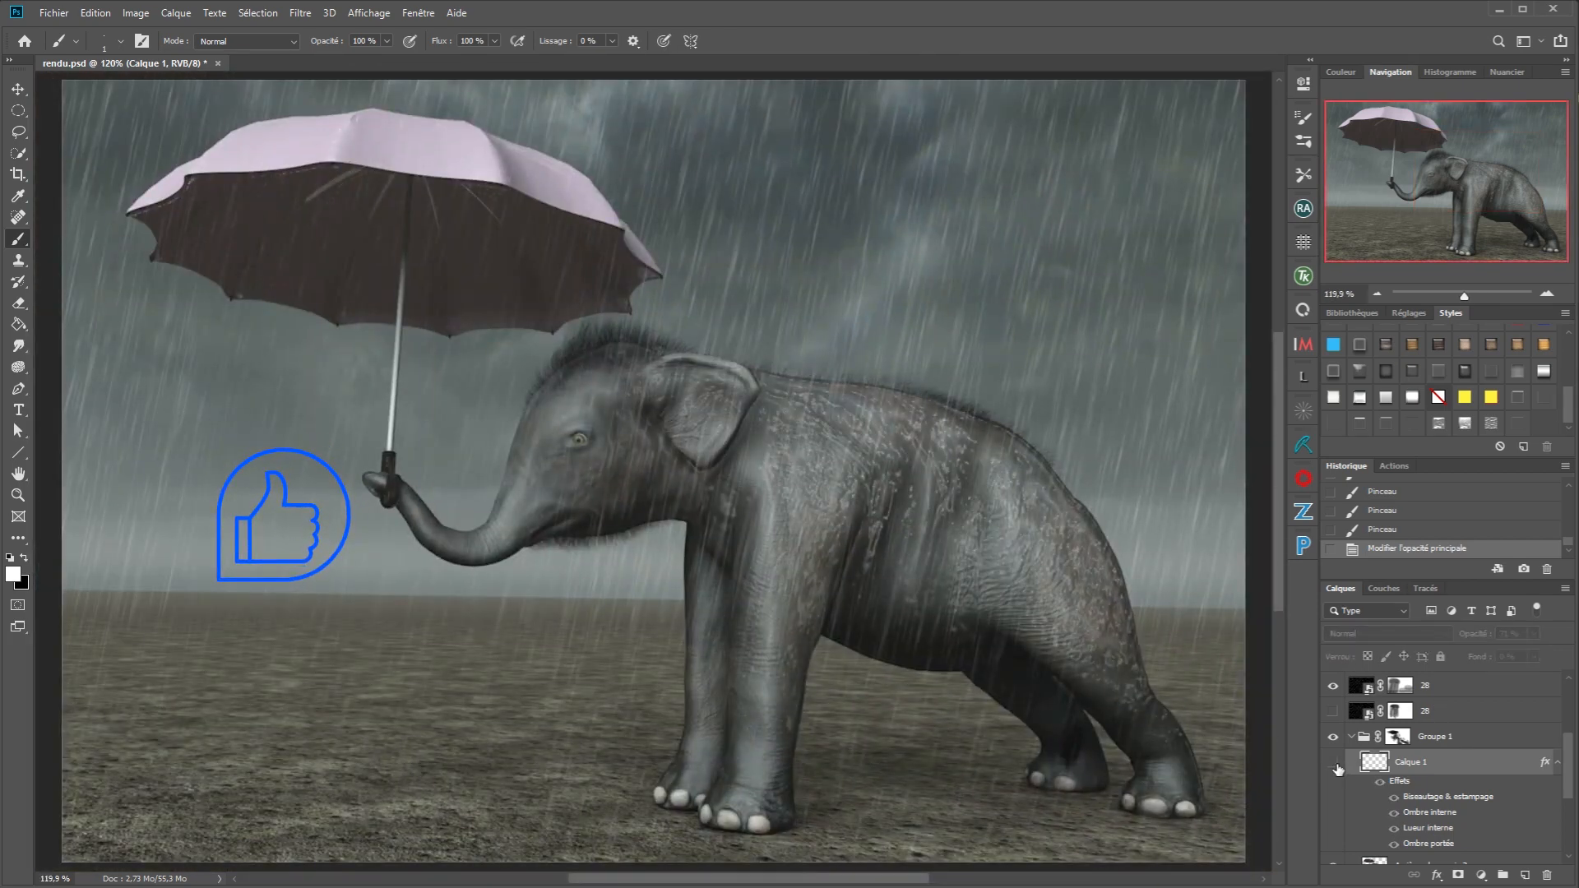
click(1334, 764)
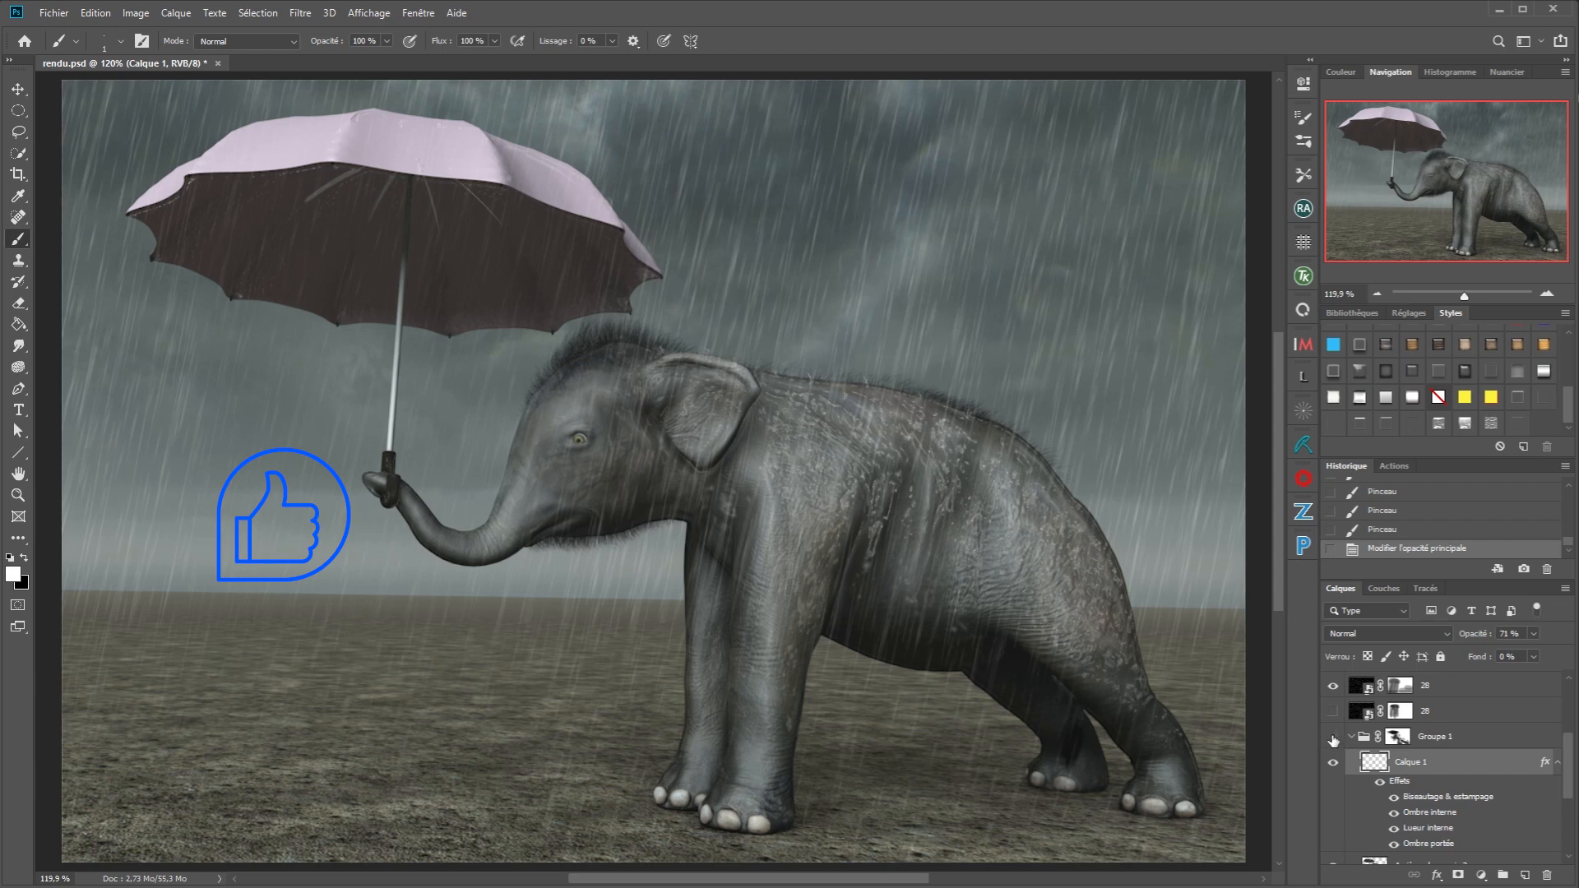
Compare the whole image several times with and without Groupe 1's complete wet effect.
click(1333, 736)
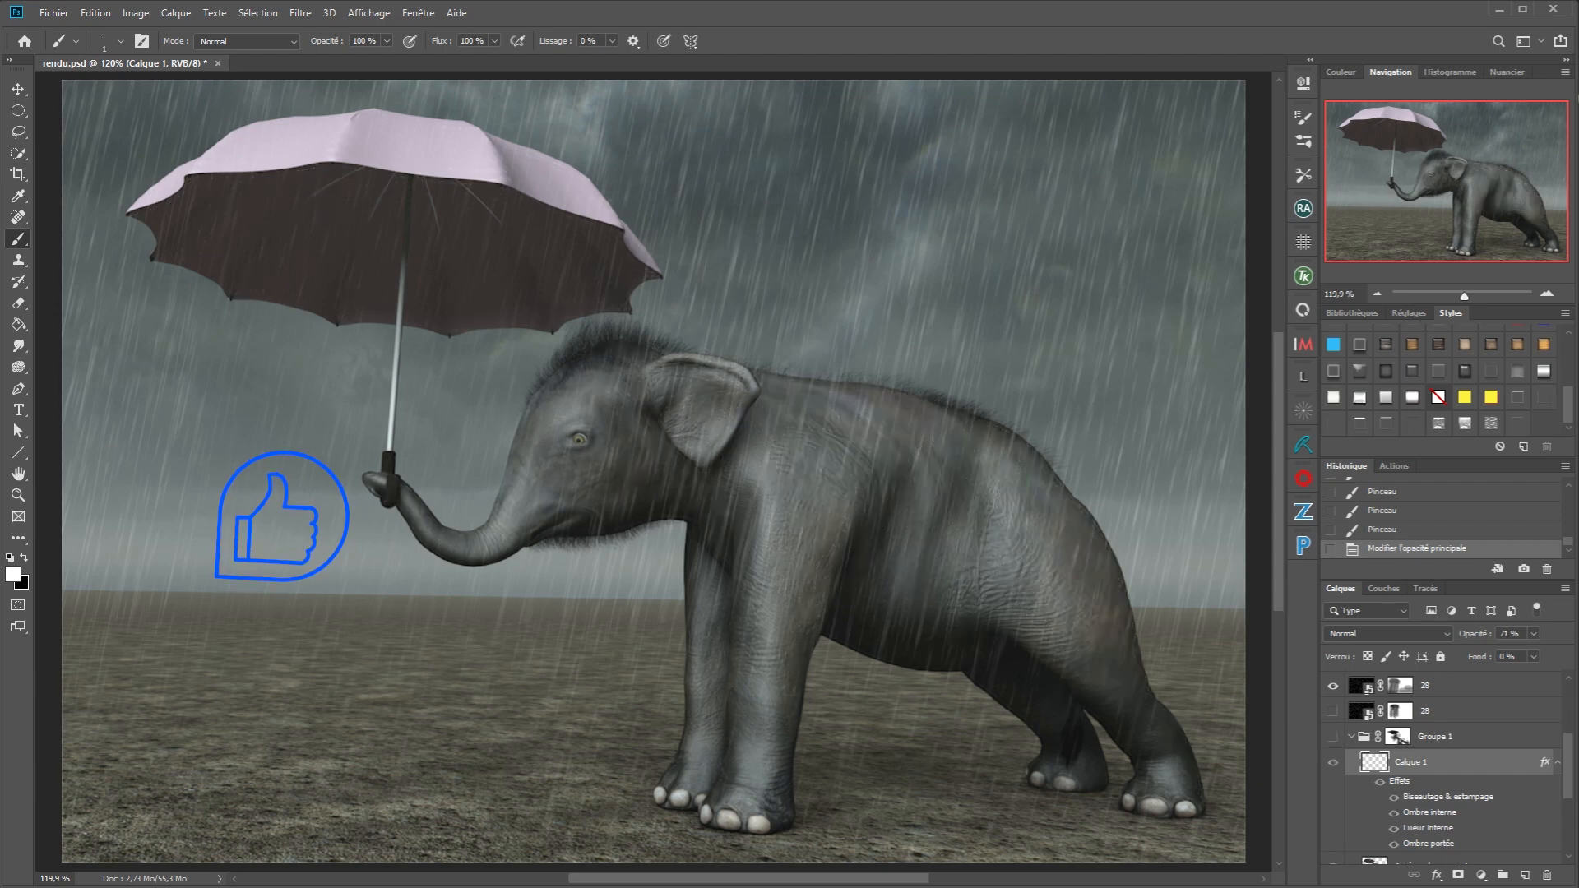
click(1333, 737)
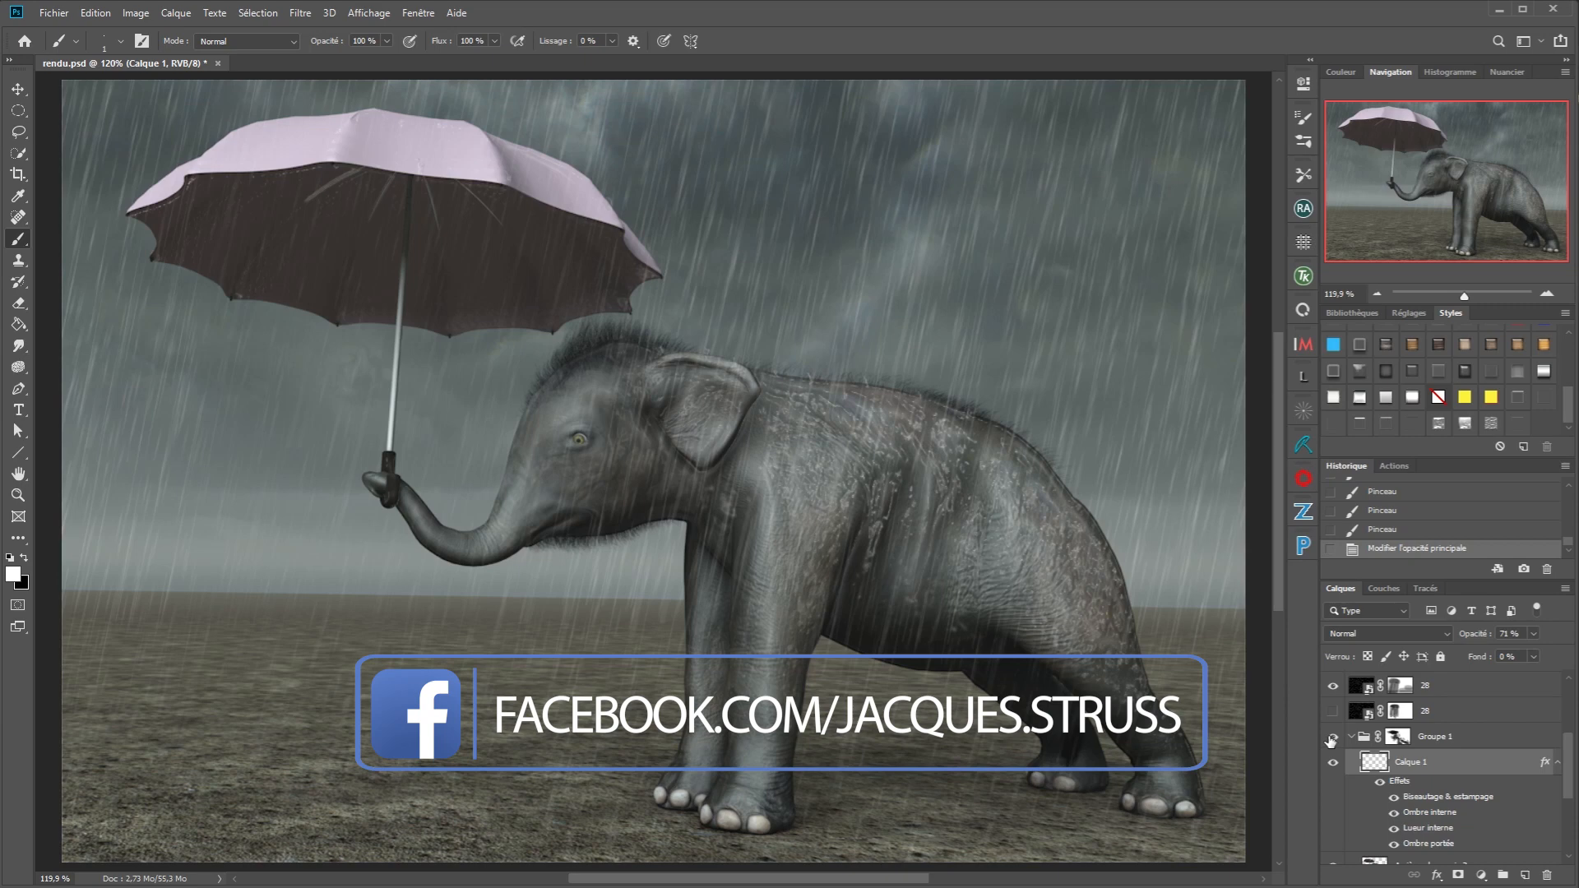
click(1332, 738)
click(1332, 738)
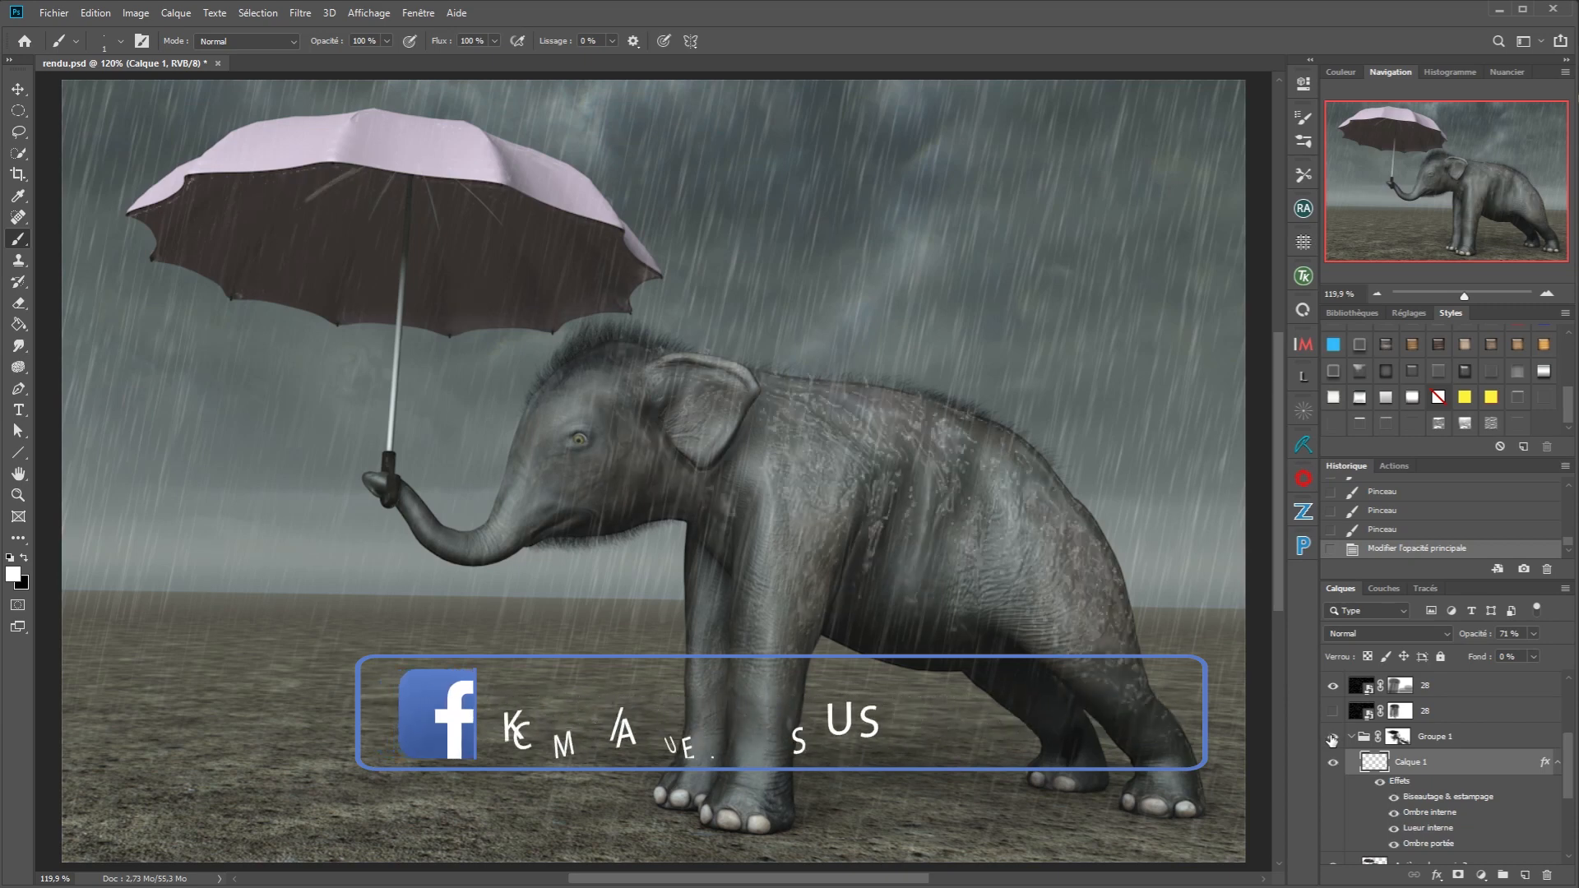
click(1332, 738)
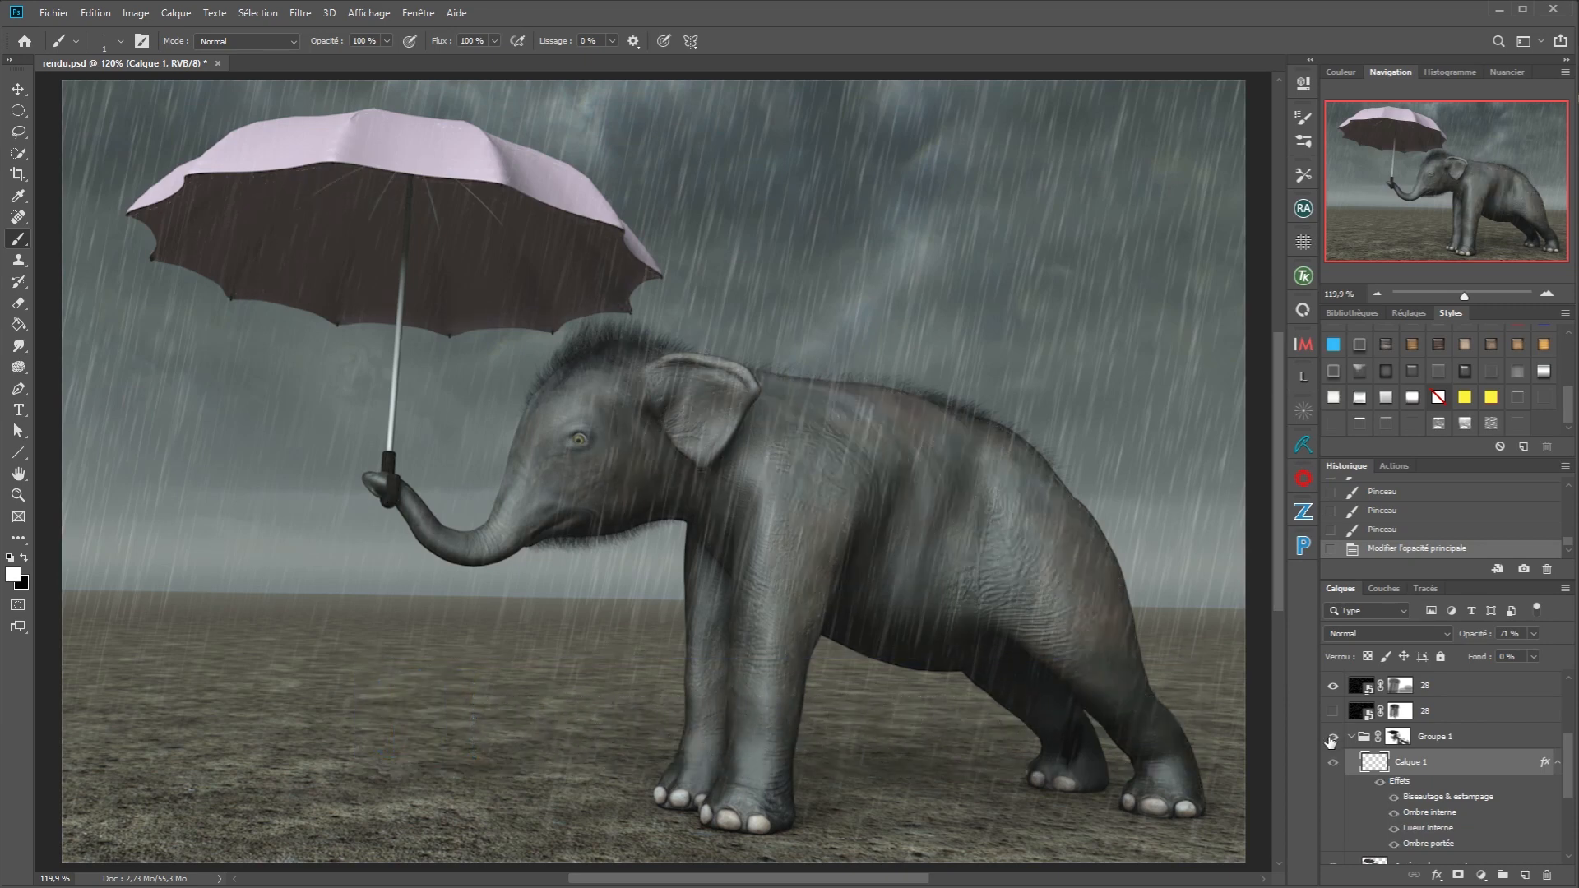
click(1332, 738)
click(1331, 740)
click(1330, 742)
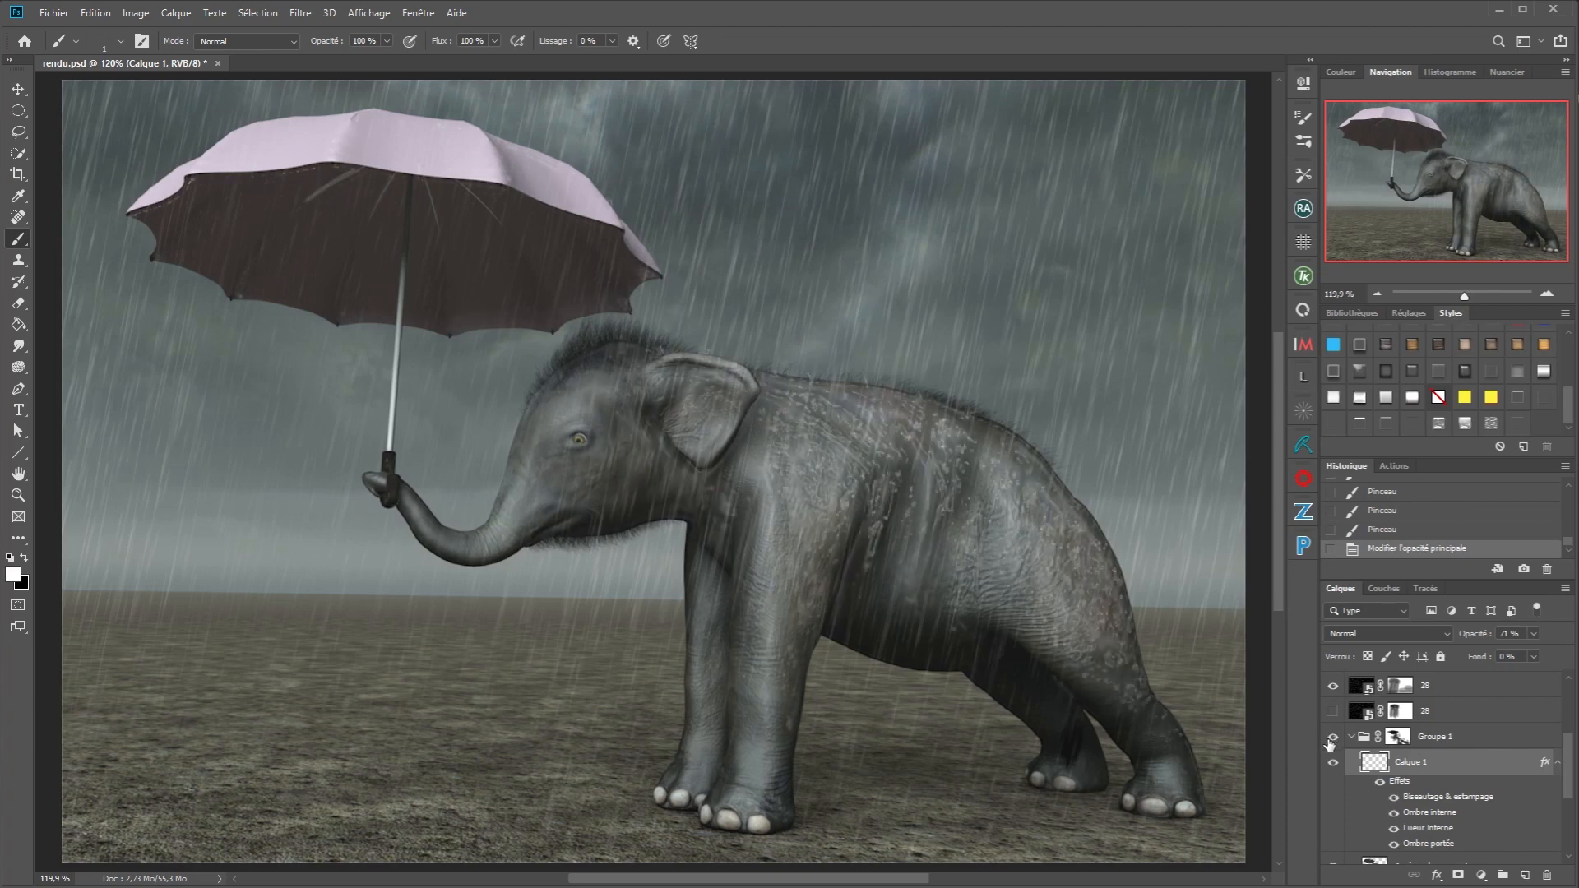
click(1331, 739)
click(1331, 739)
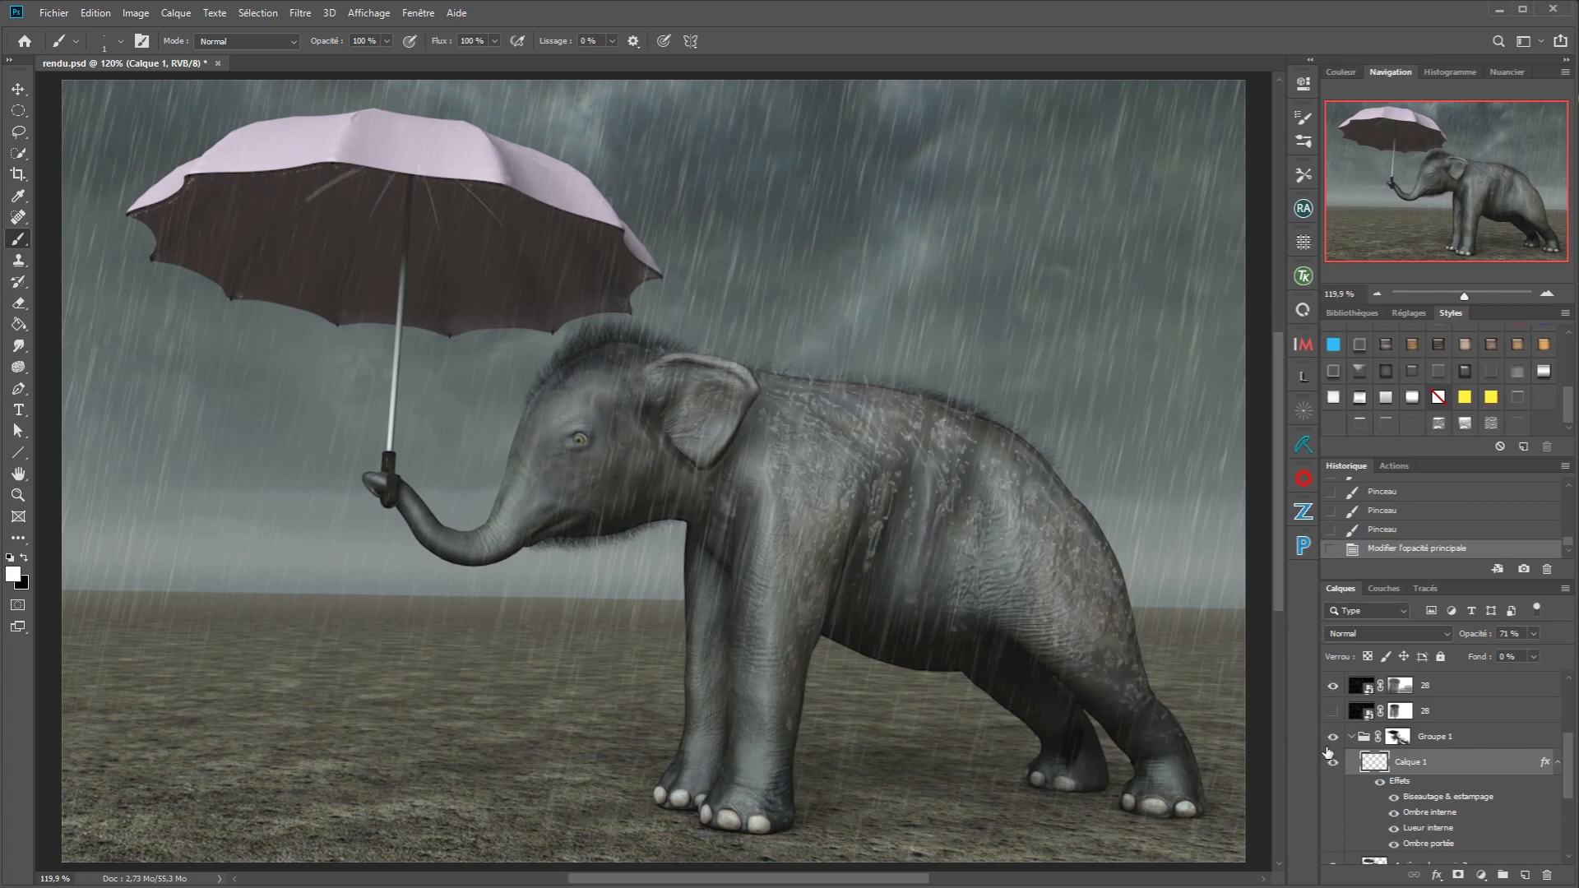